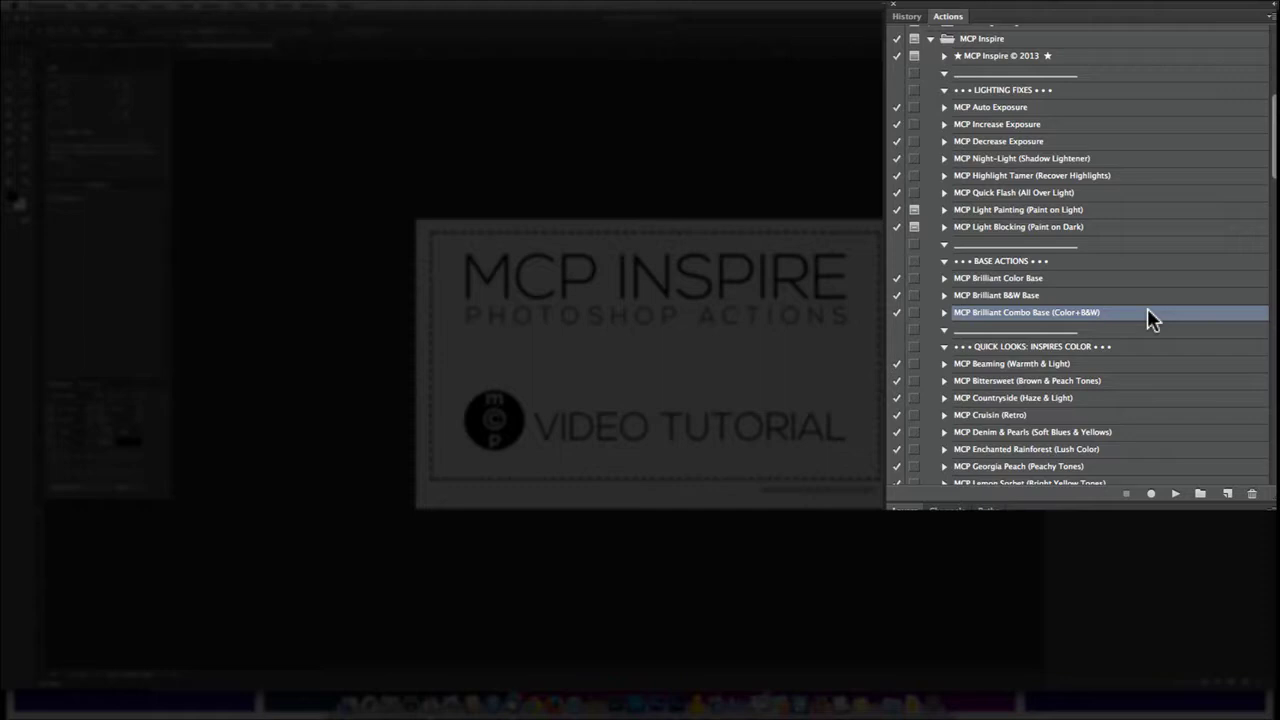
- Review the MCP Inspire base actions, the color and B&W quick looks with their Merry-Go-Round and Carousel actions, and the Mood Rings section
click(1098, 282)
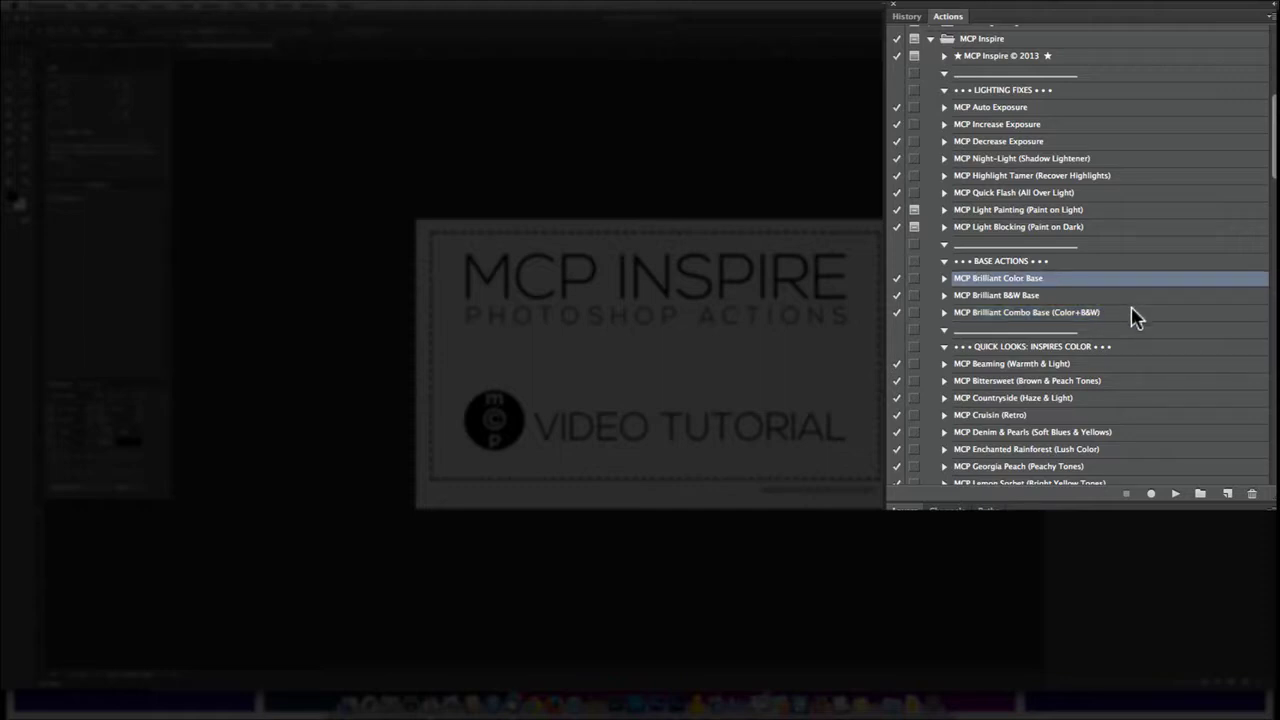
click(1145, 312)
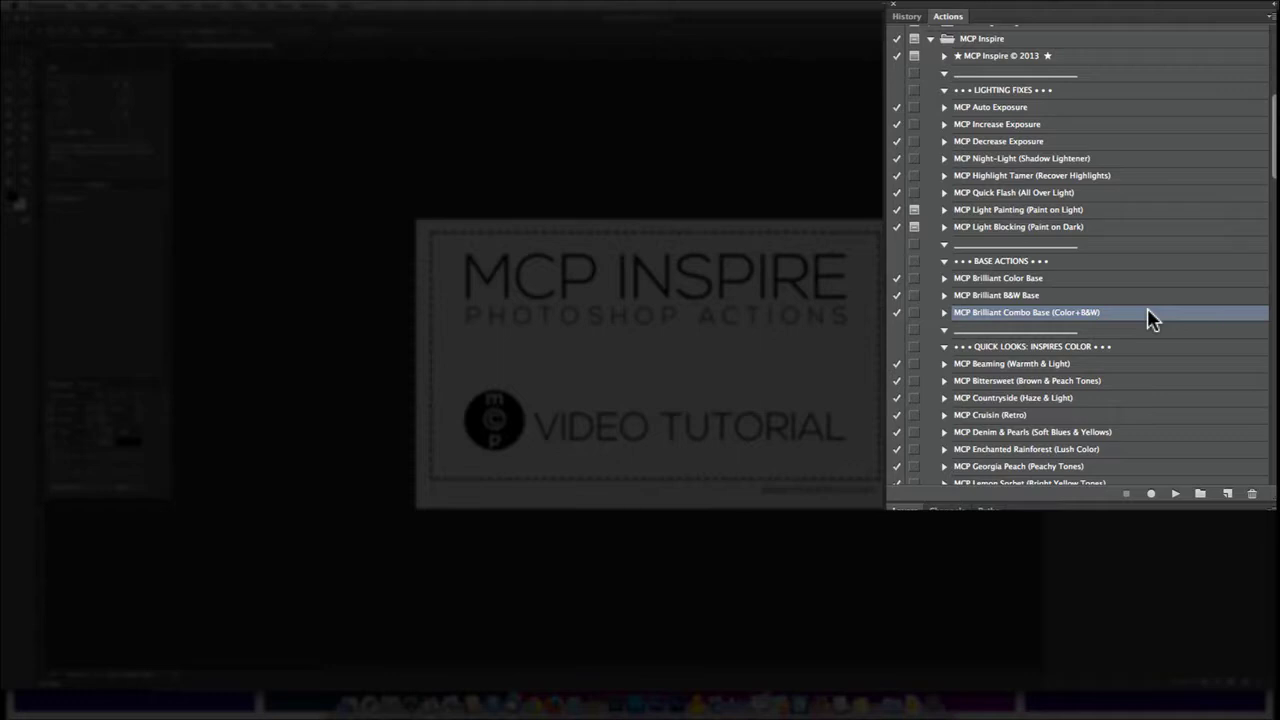
scroll(1148, 310, down, 5)
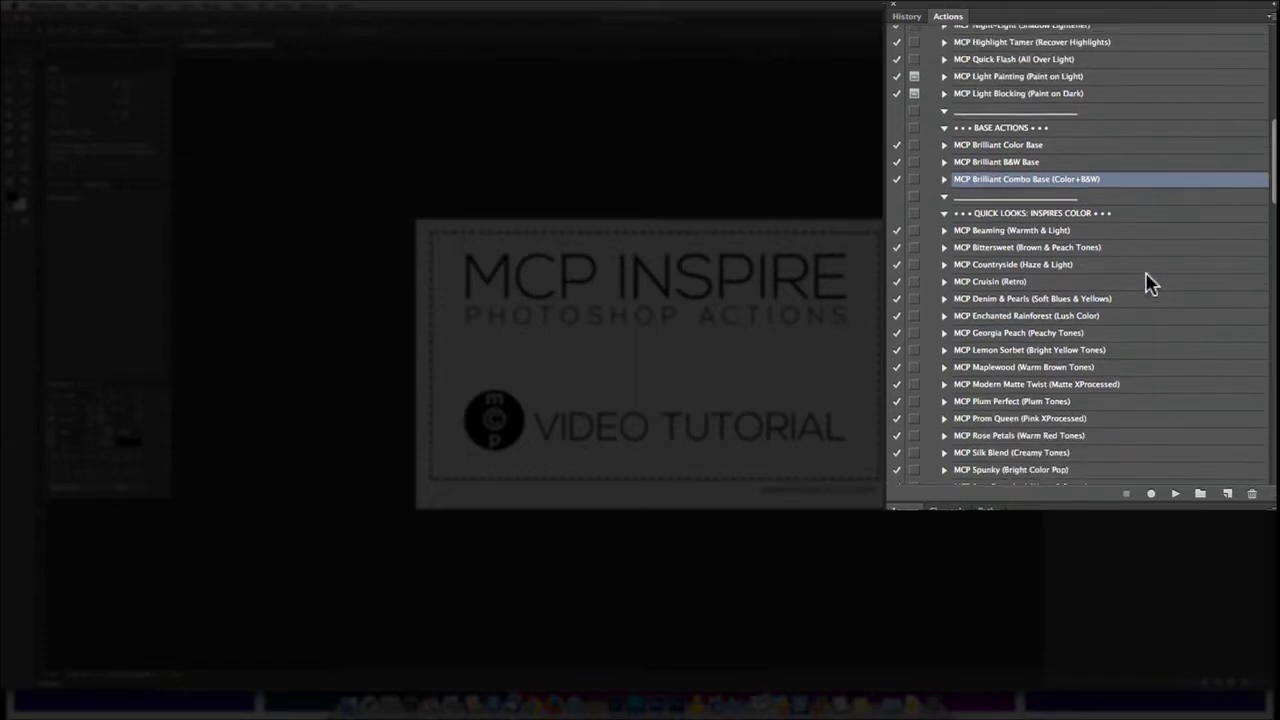
scroll(1148, 280, down, 2)
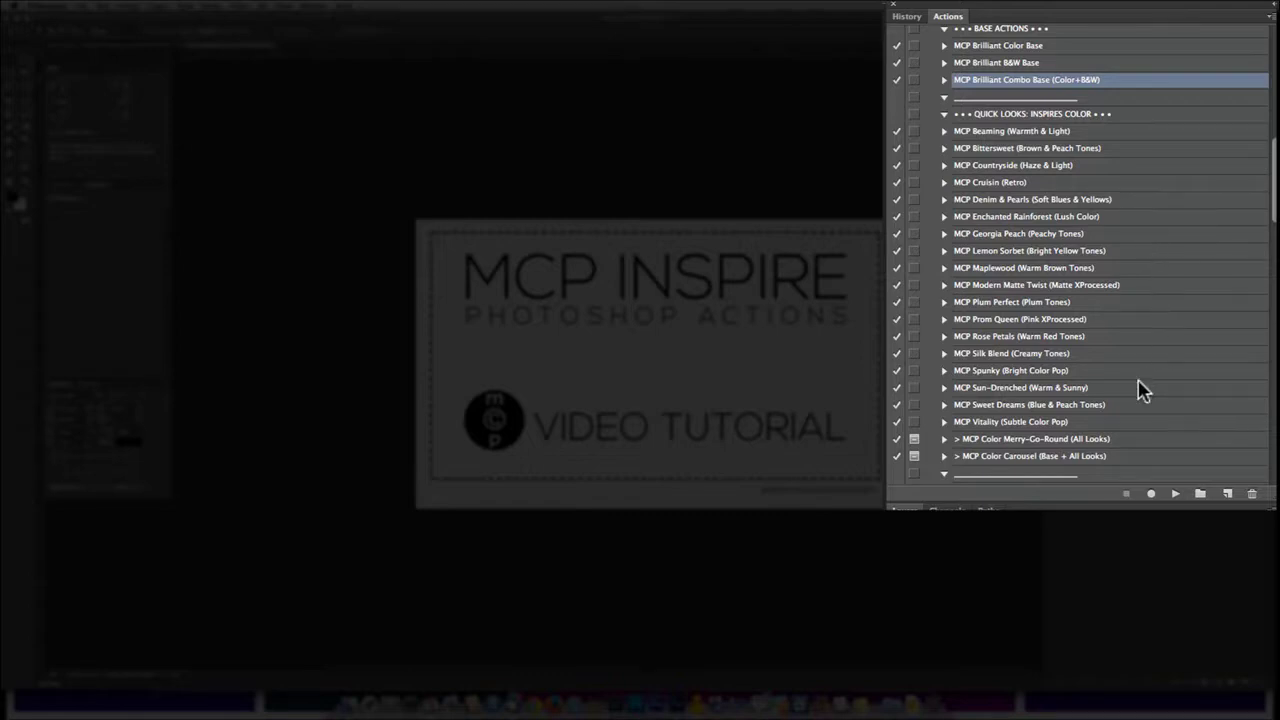
click(1115, 441)
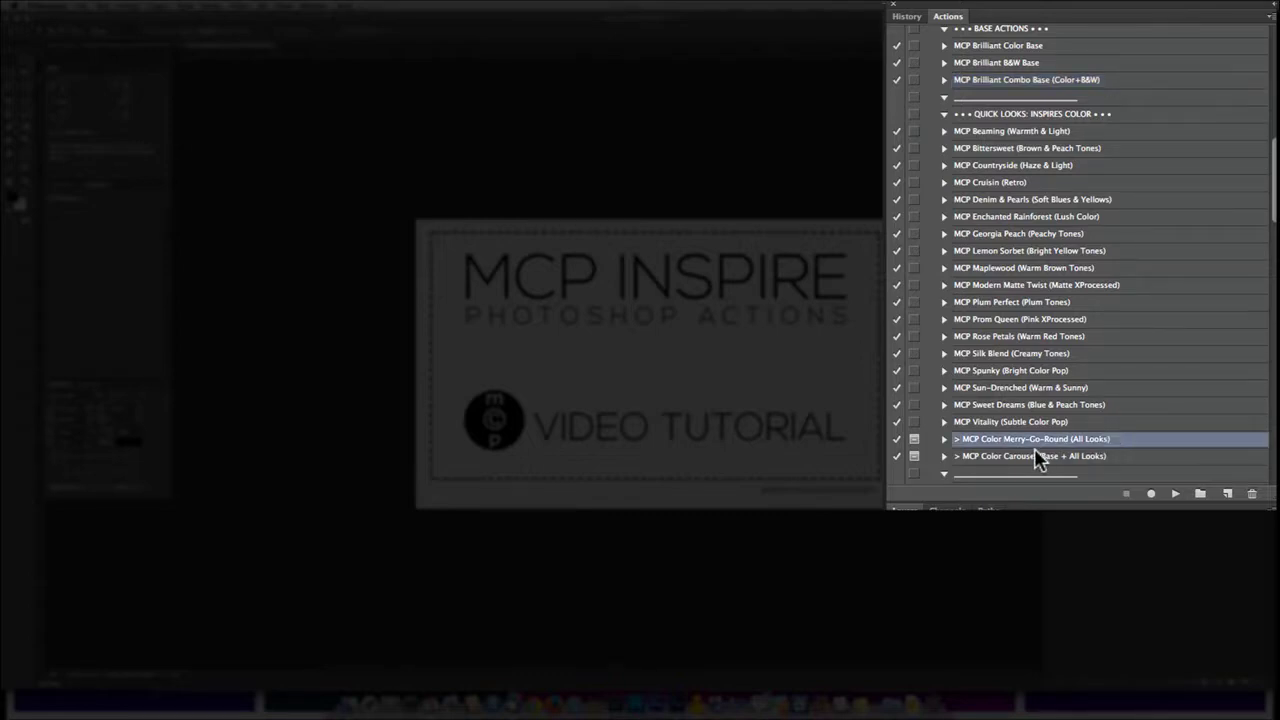
click(1140, 463)
scroll(1110, 250, down, 5)
click(1130, 345)
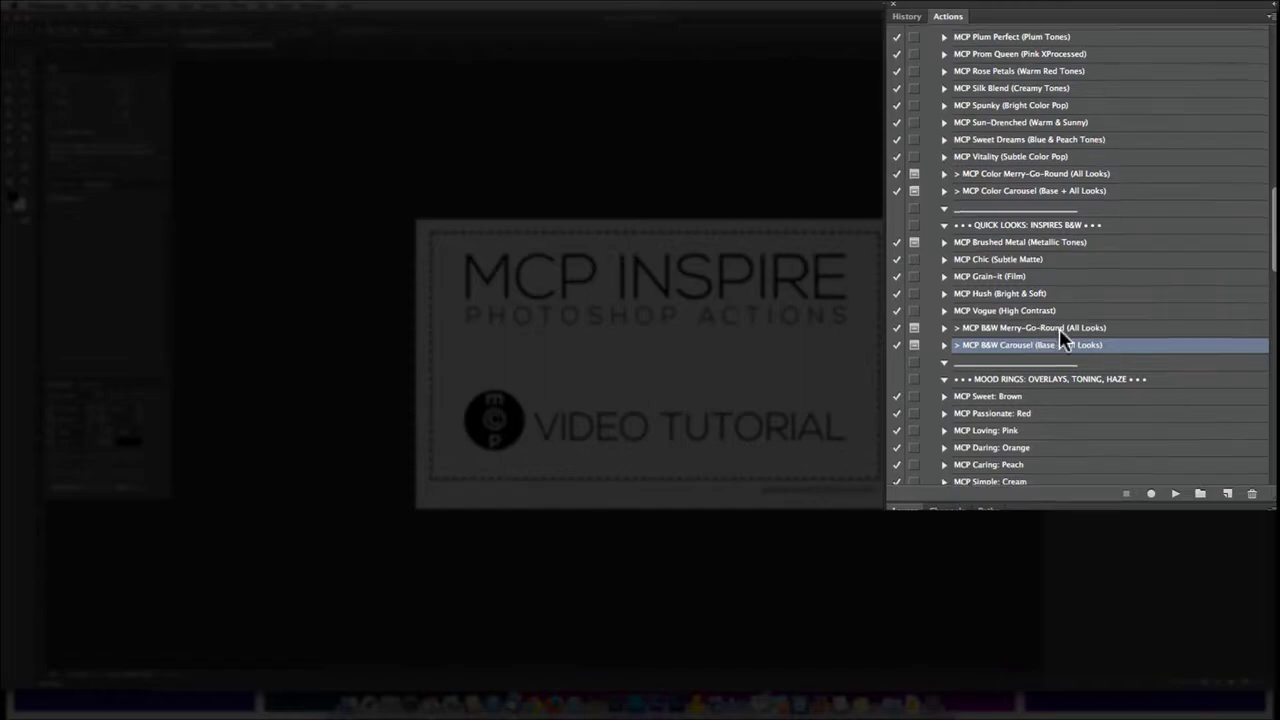
scroll(1093, 175, down, 4)
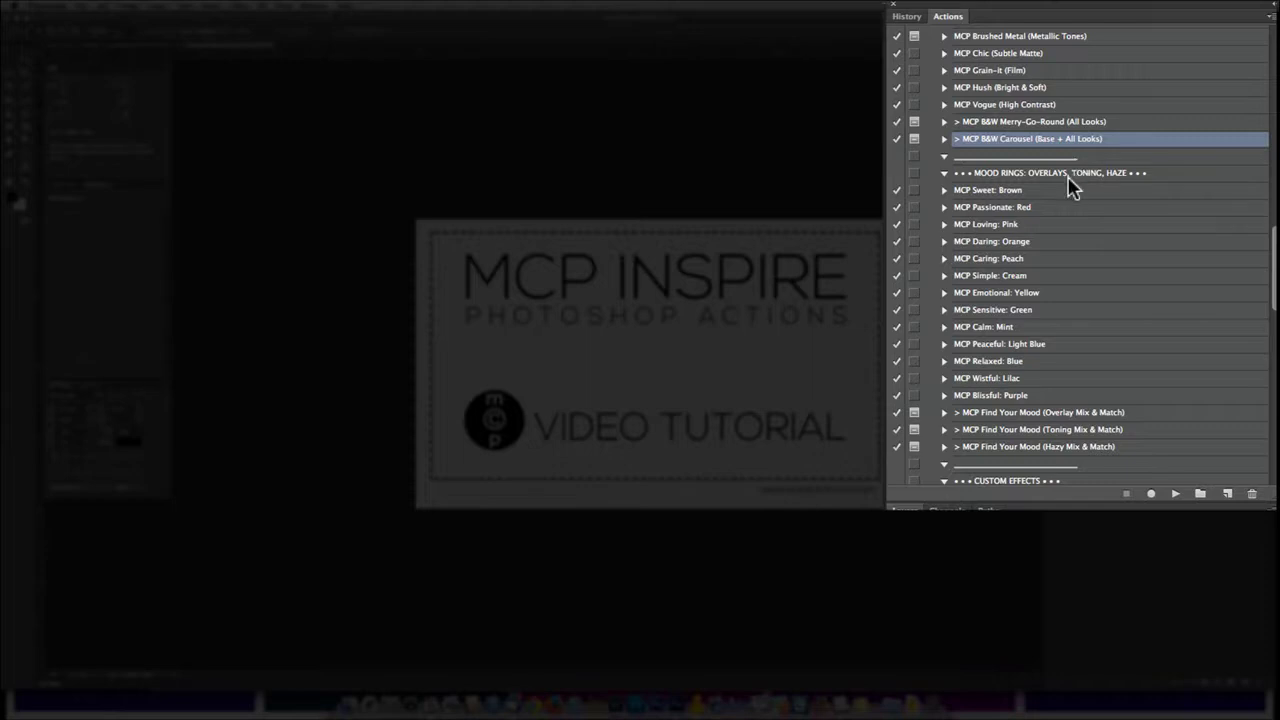
click(1070, 173)
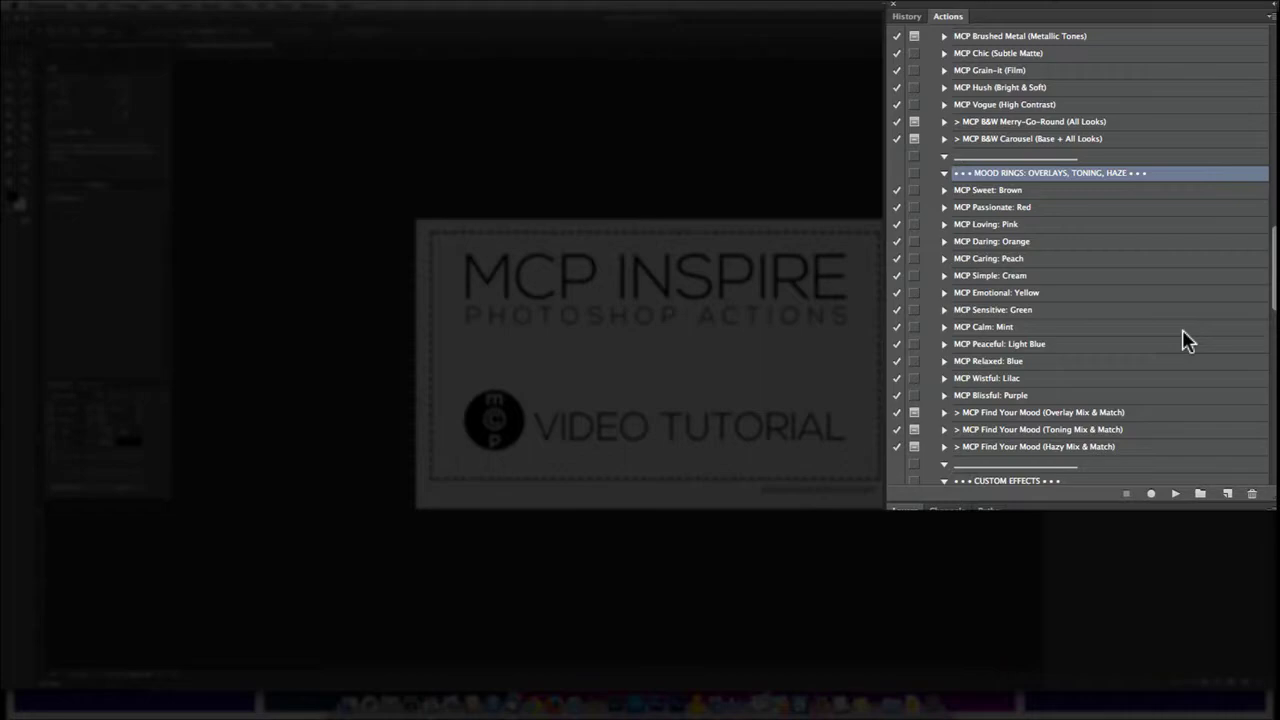
- Review the Custom Effects, Color Tricks, Special Effects, Polish Your Images and Little Helpers sections of the MCP Inspire actions
scroll(1140, 280, down, 7)
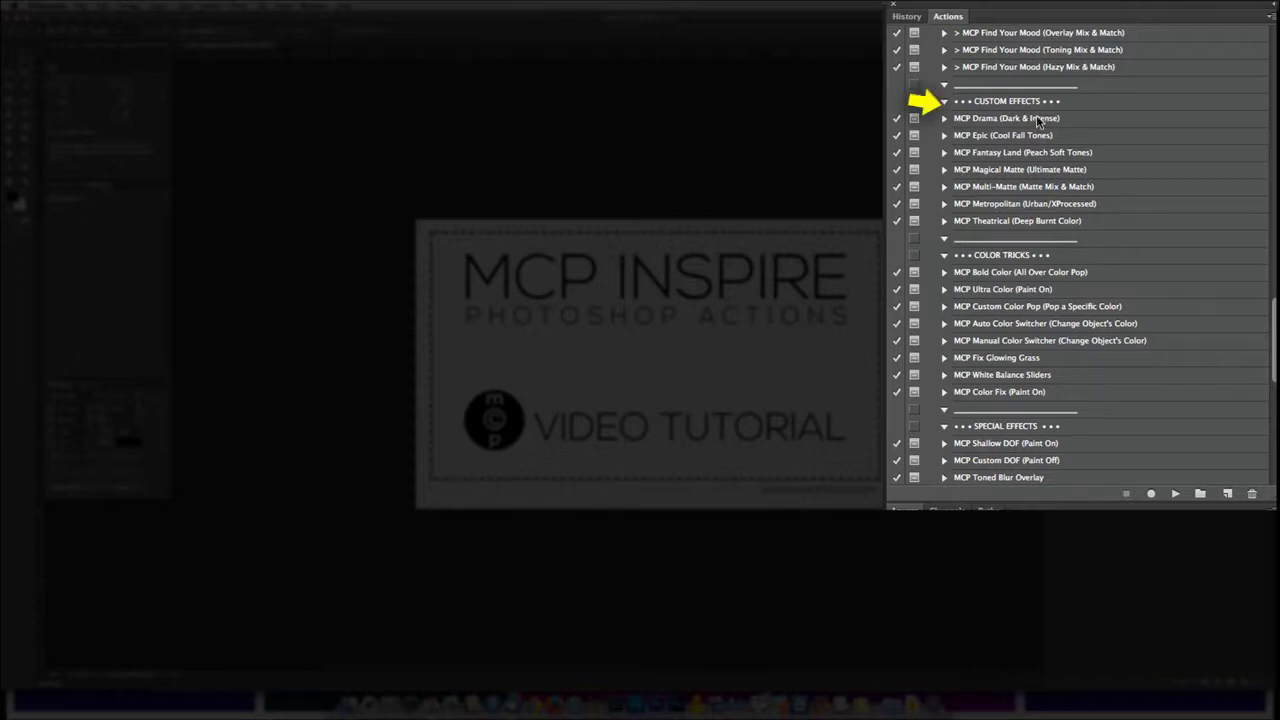
click(1101, 124)
click(1125, 188)
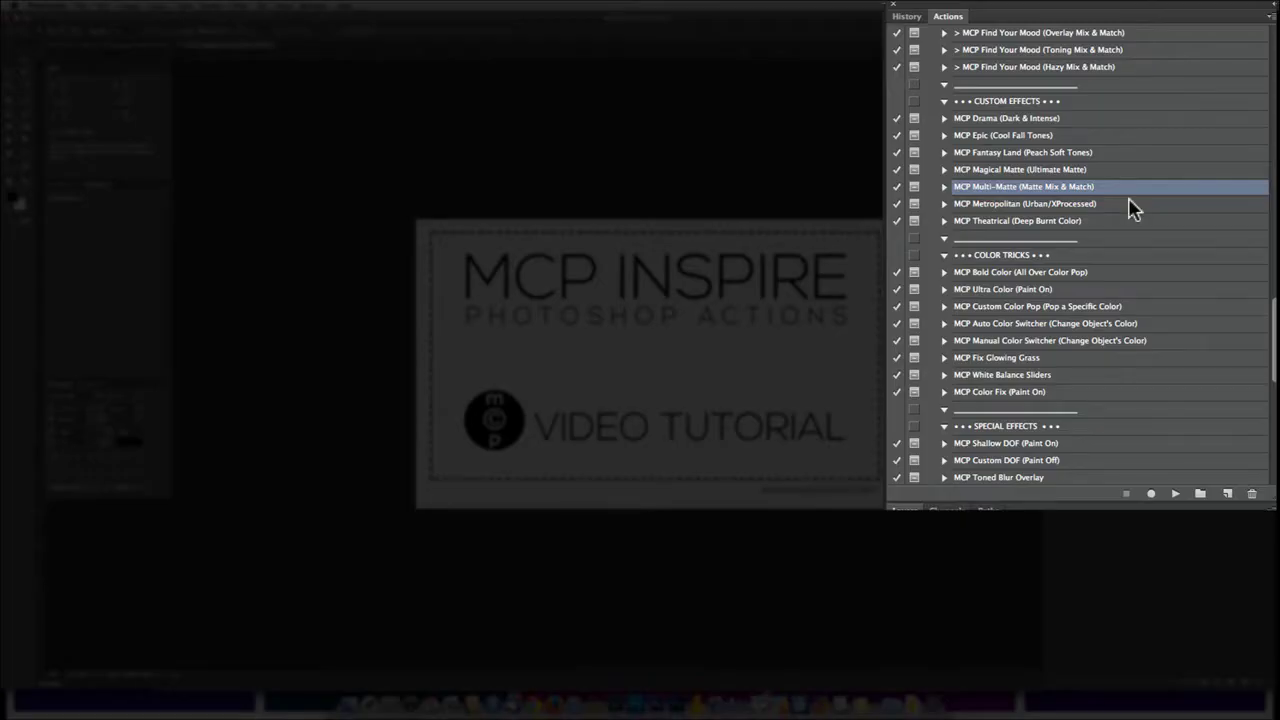
scroll(1110, 218, down, 1)
click(1077, 231)
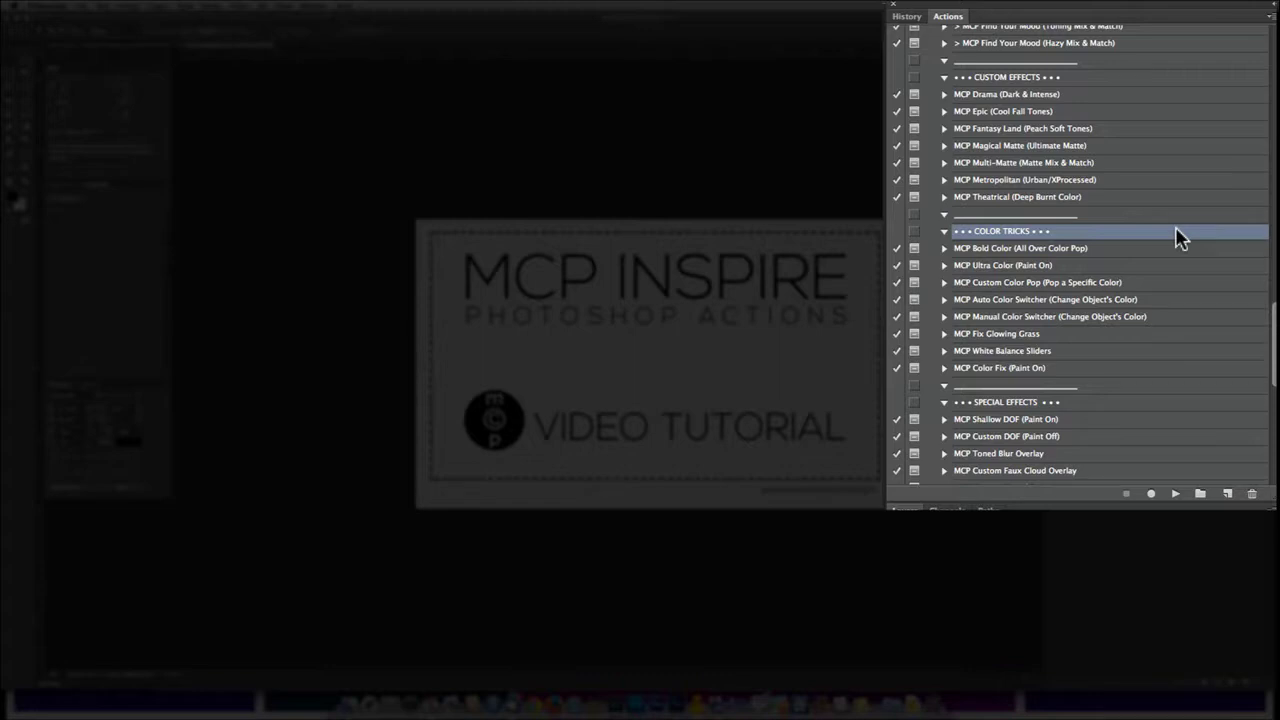
scroll(1178, 237, down, 5)
click(1090, 206)
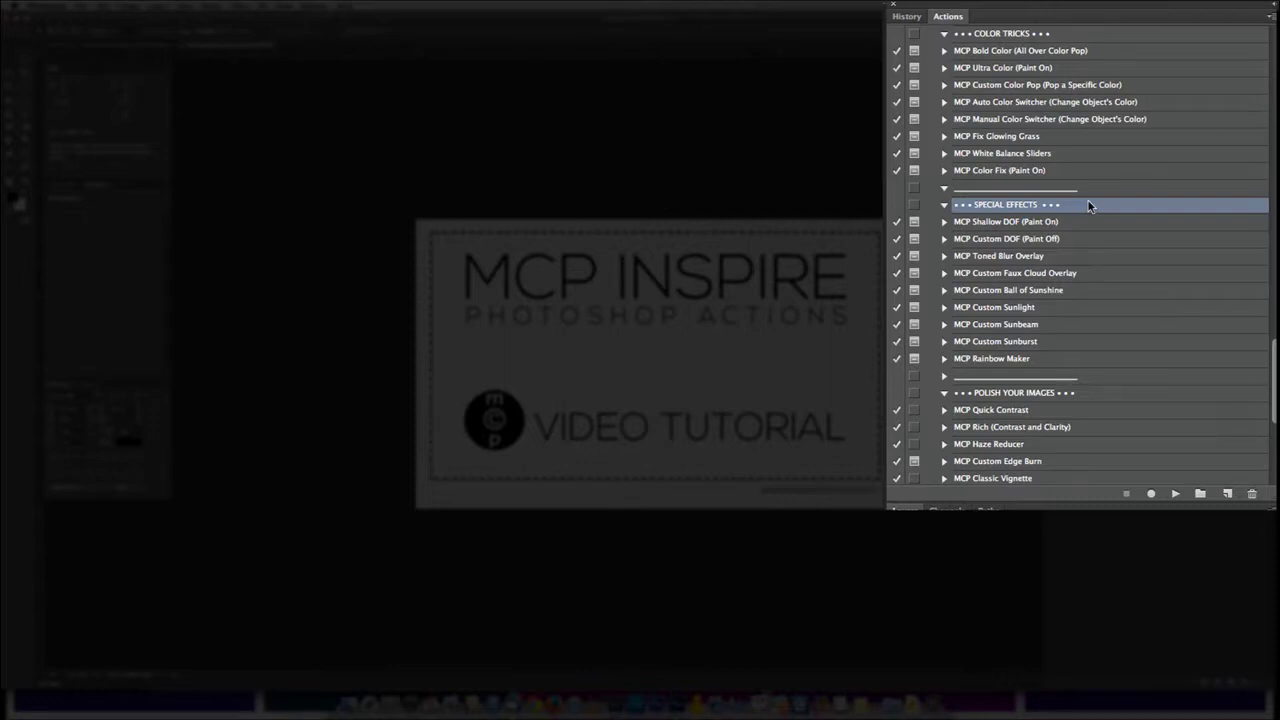
scroll(1090, 206, down, 5)
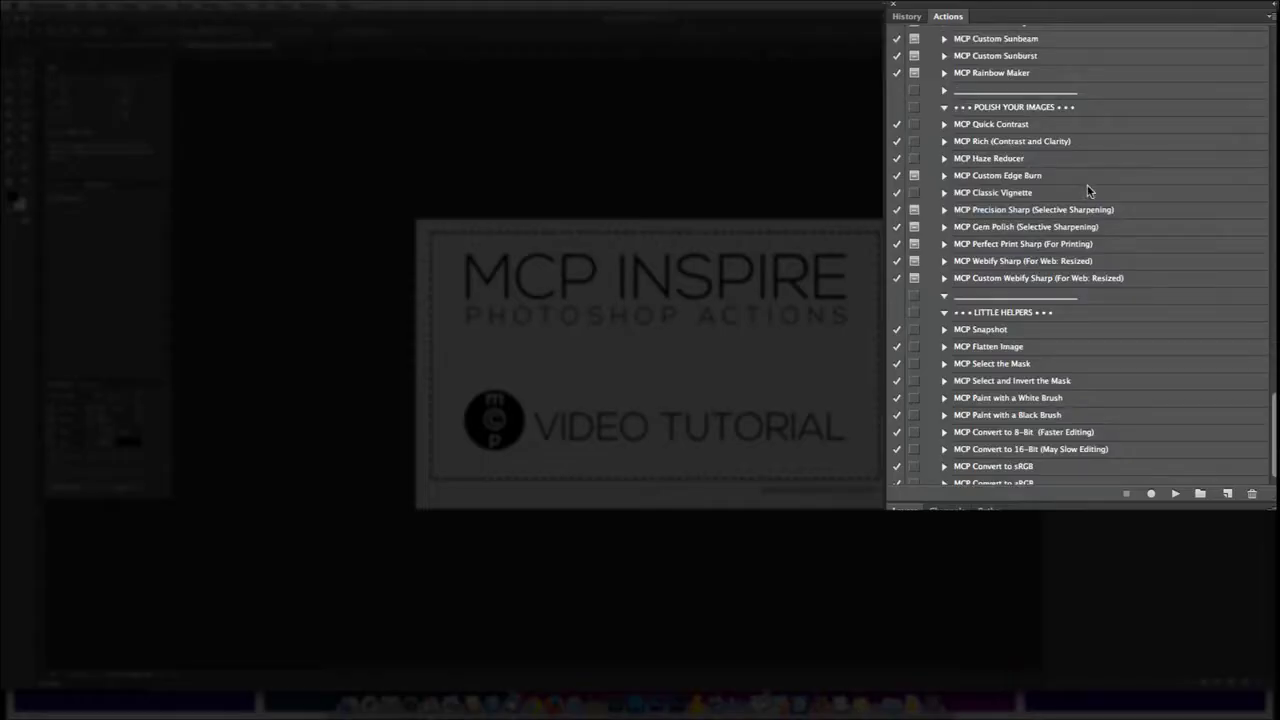
click(1024, 107)
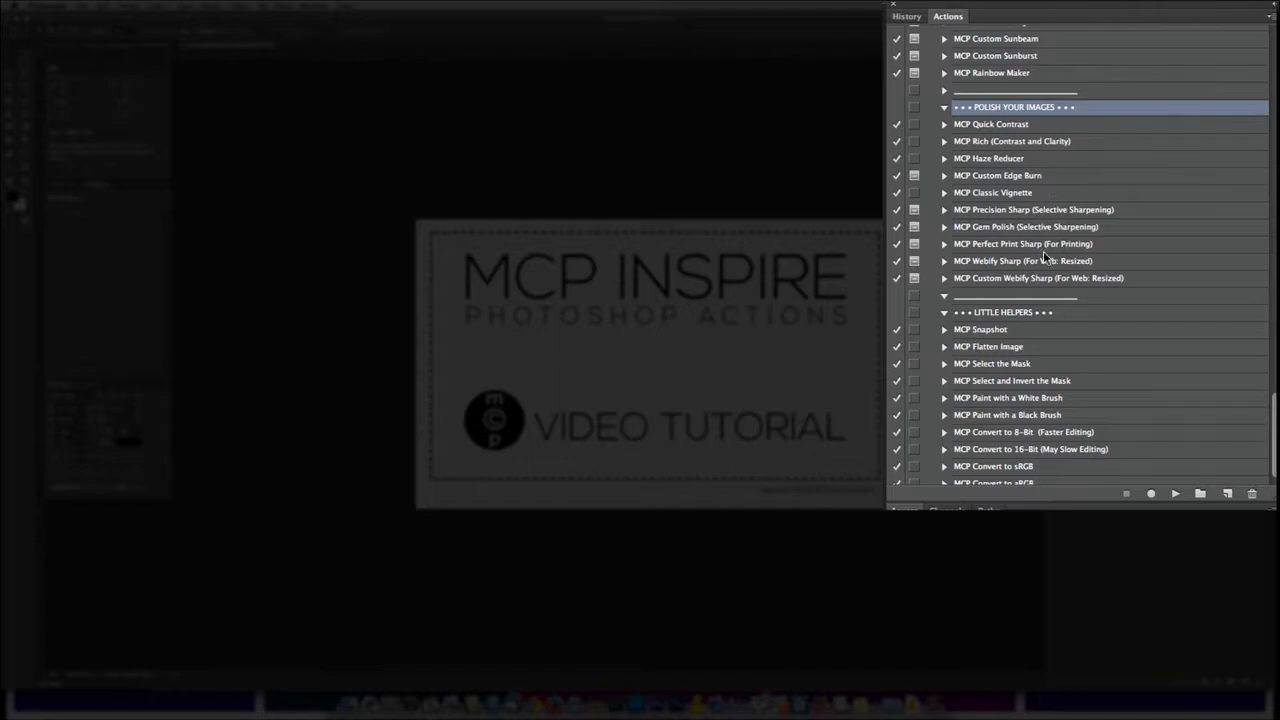
click(1060, 229)
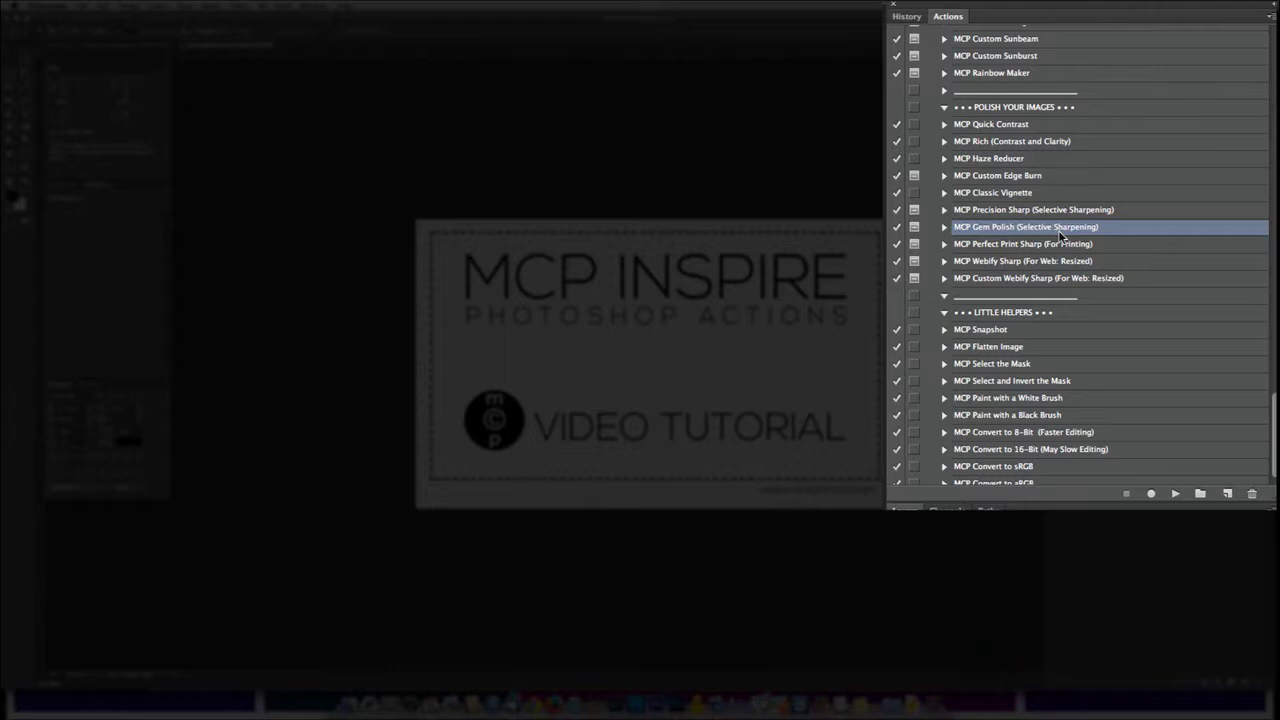
click(1089, 311)
scroll(1099, 232, down, 1)
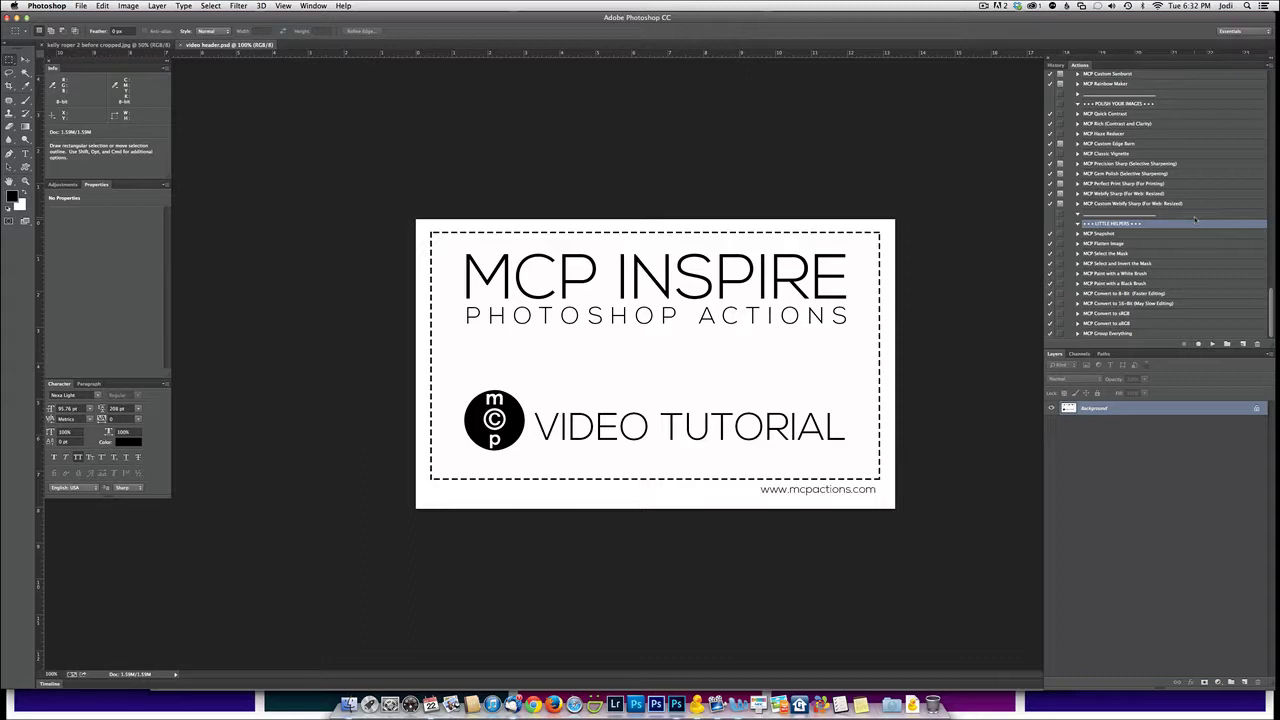
- Switch to the portrait photo document and run the MCP Color Carousel (Base + All Looks) action on it
key(ctrl+Tab)
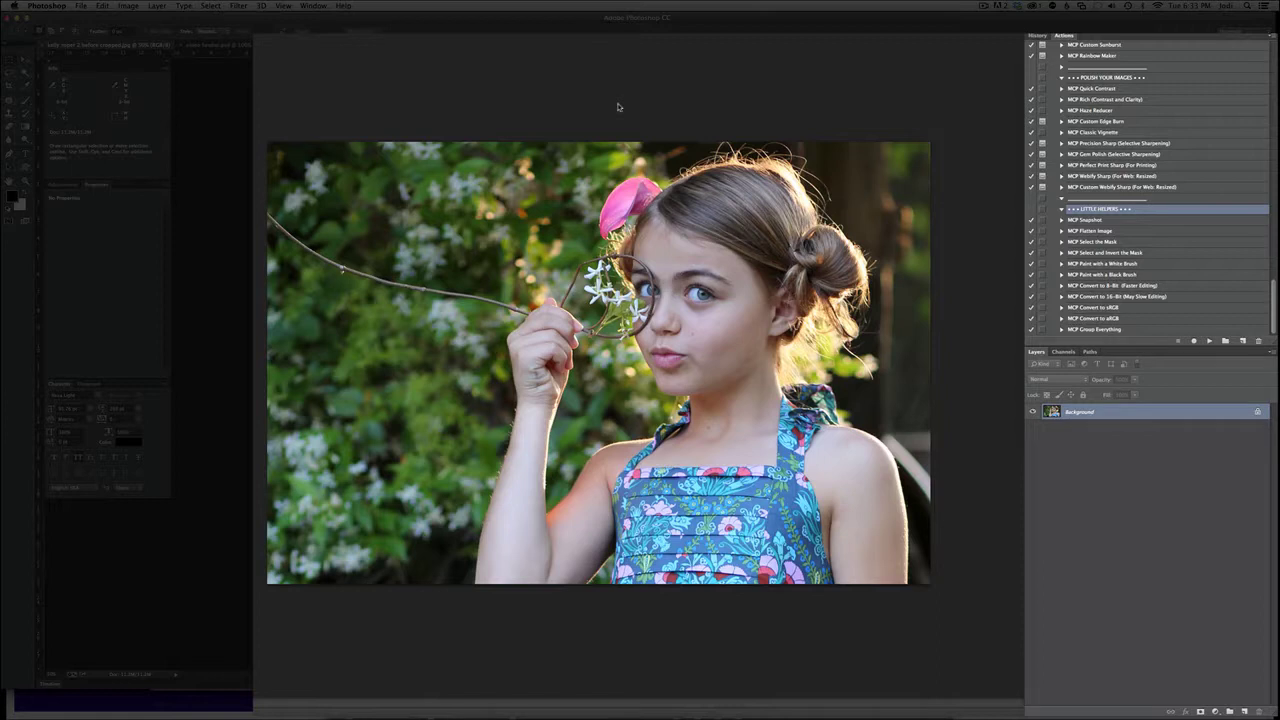
scroll(1200, 107, up, 10)
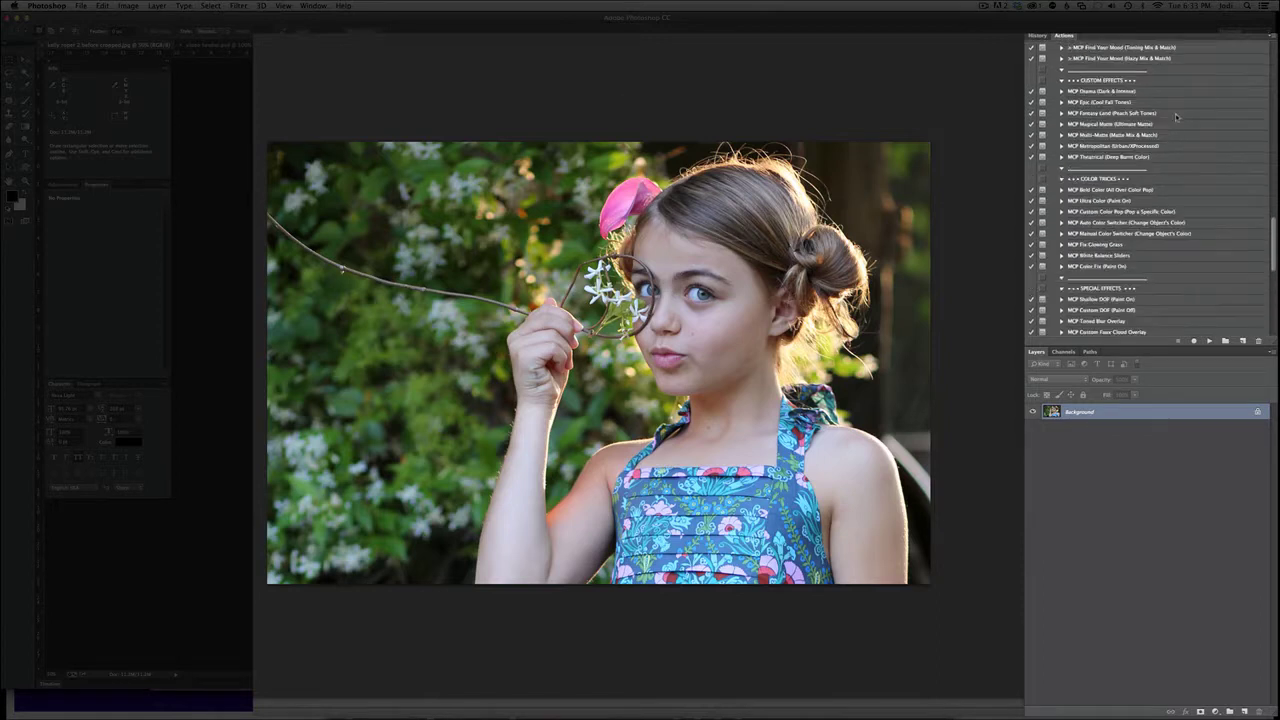
scroll(1199, 107, up, 5)
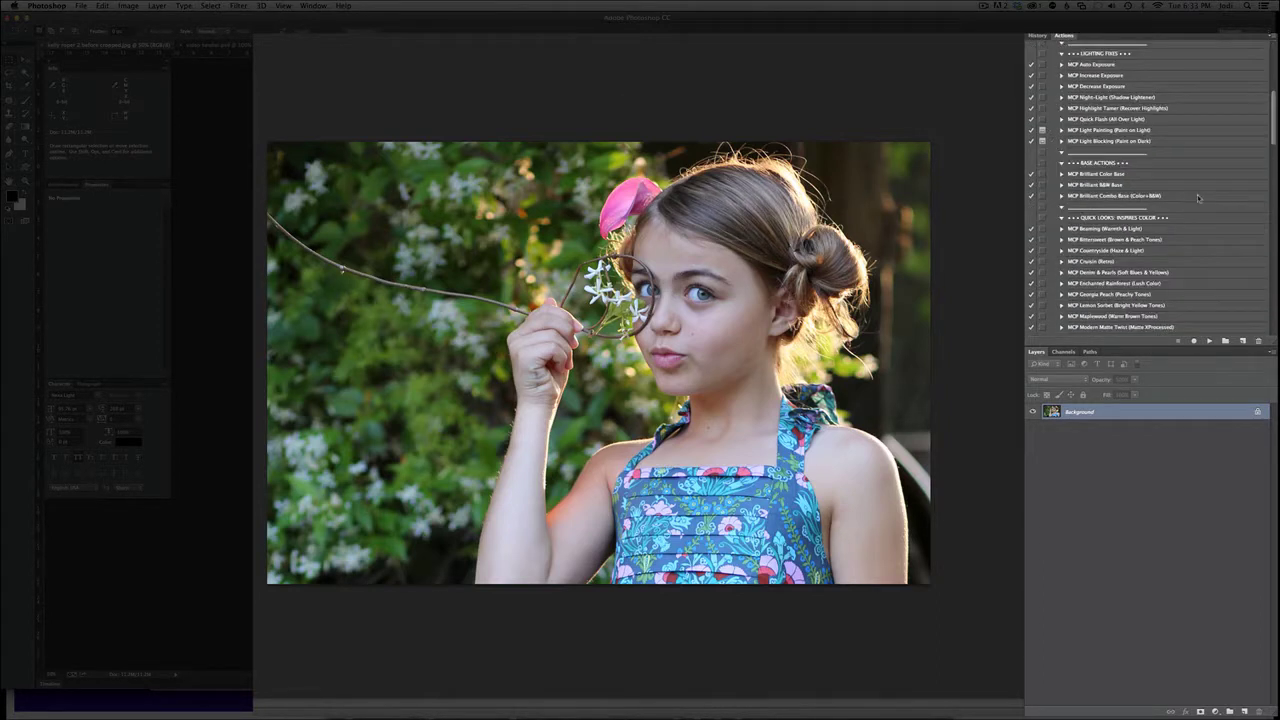
scroll(1195, 196, down, 2)
scroll(1200, 197, down, 4)
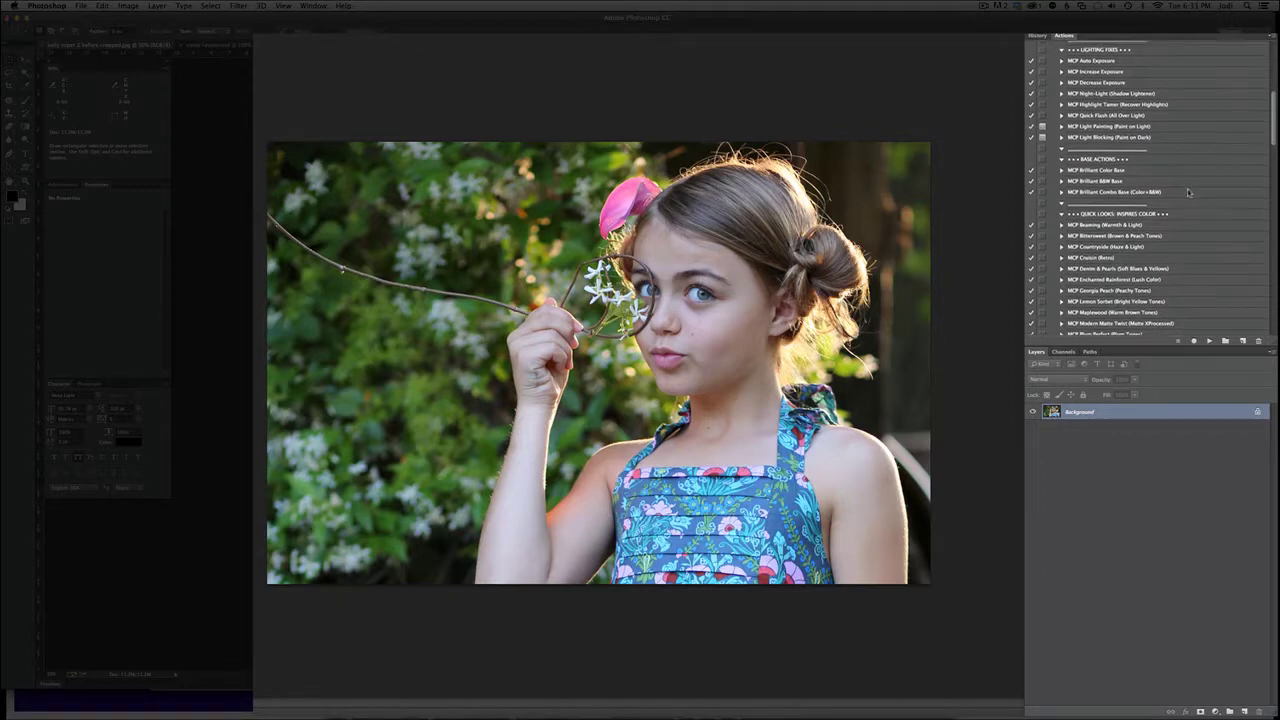
scroll(1207, 200, down, 3)
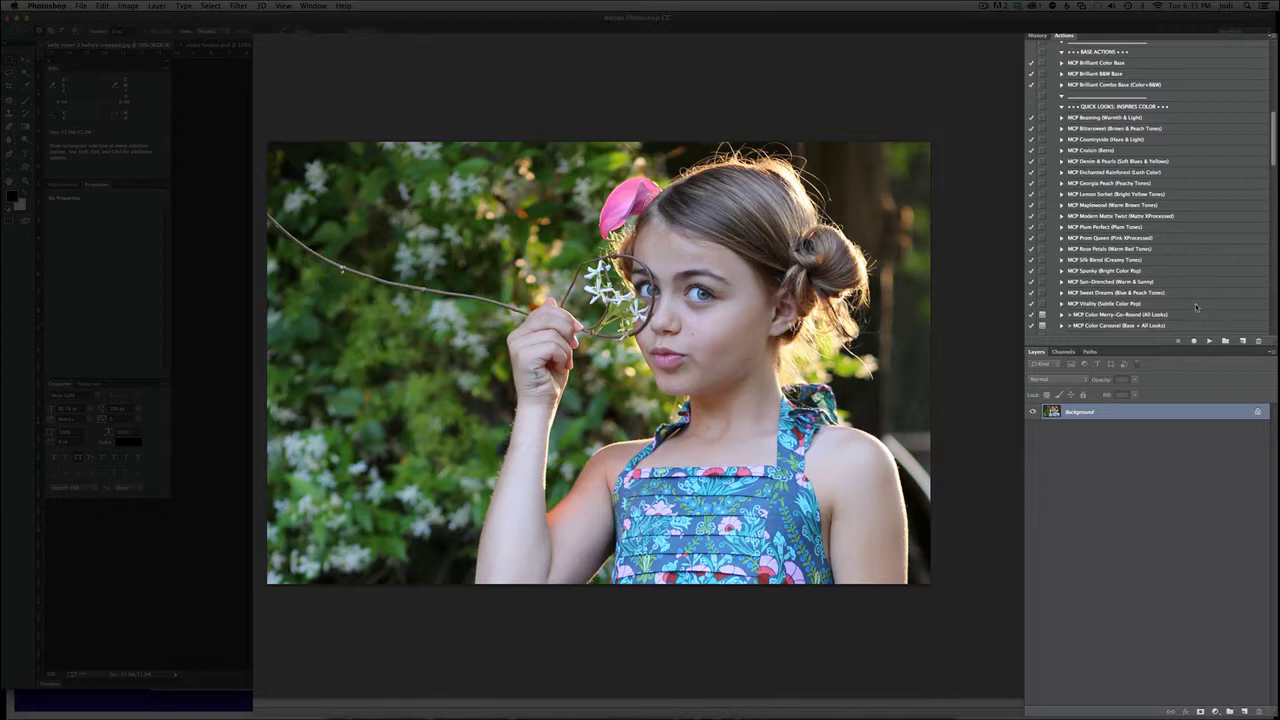
scroll(1196, 305, down, 1)
scroll(1219, 269, down, 2)
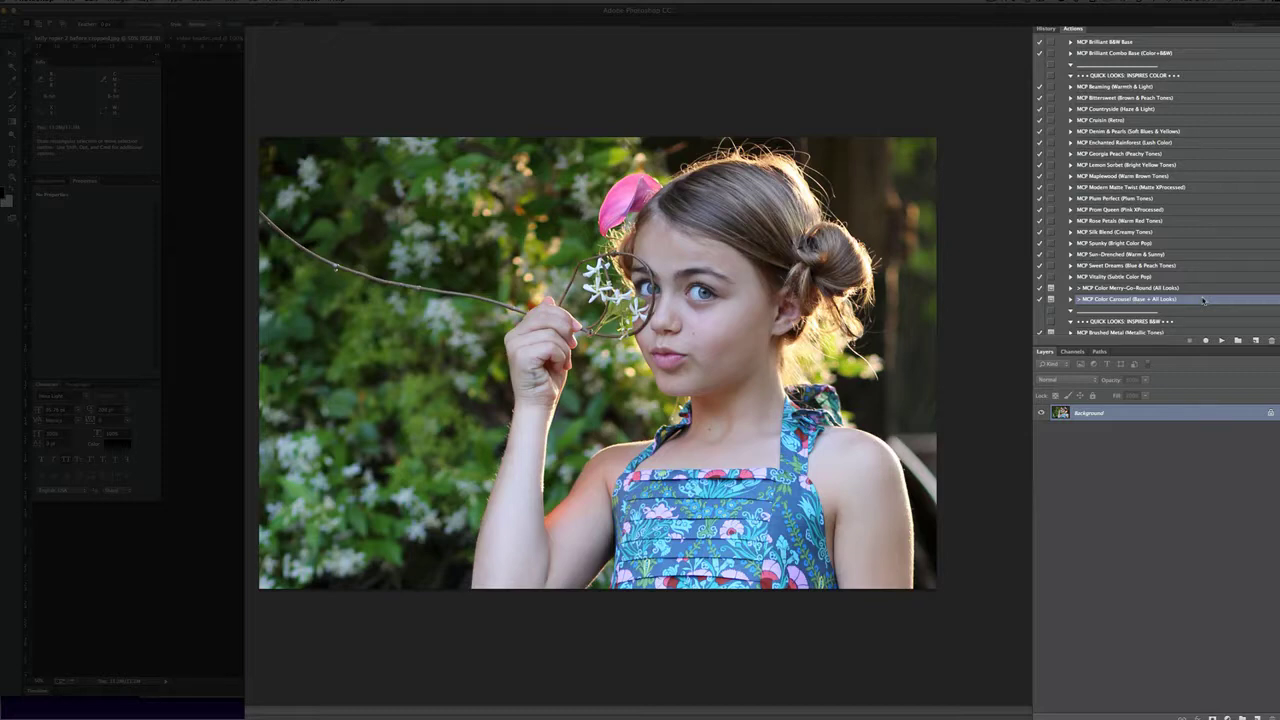
click(1221, 340)
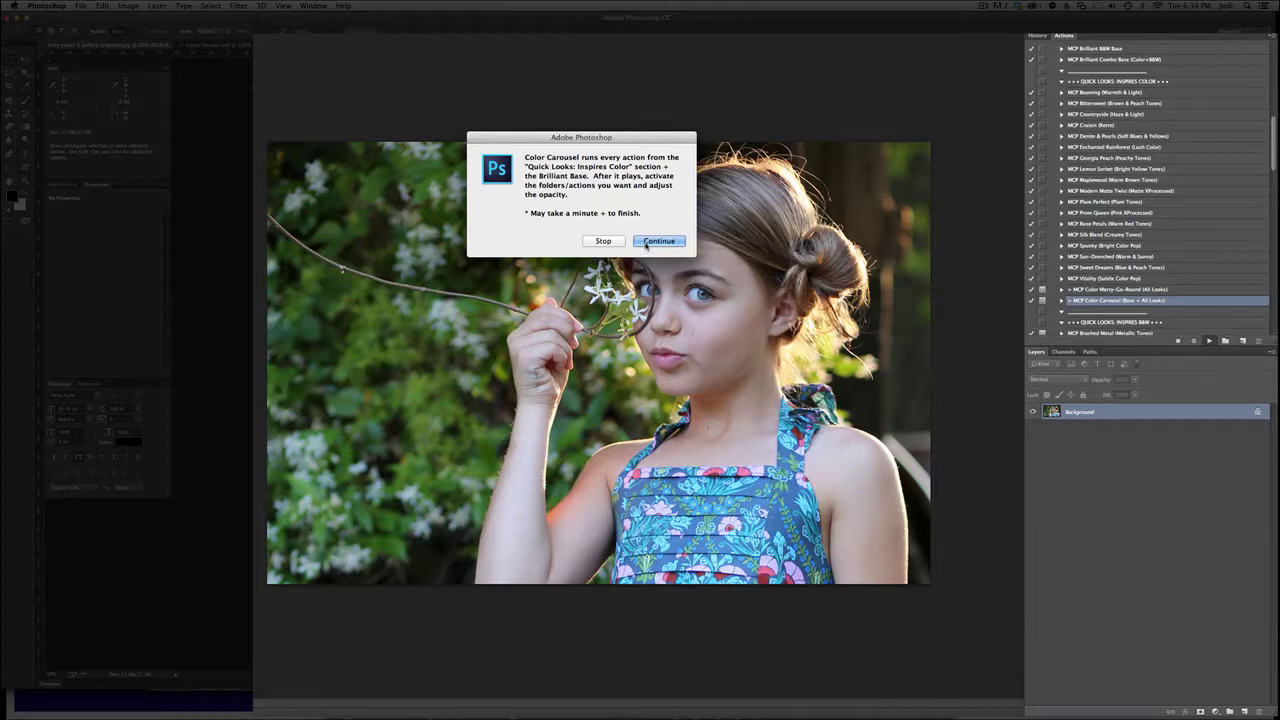
click(650, 241)
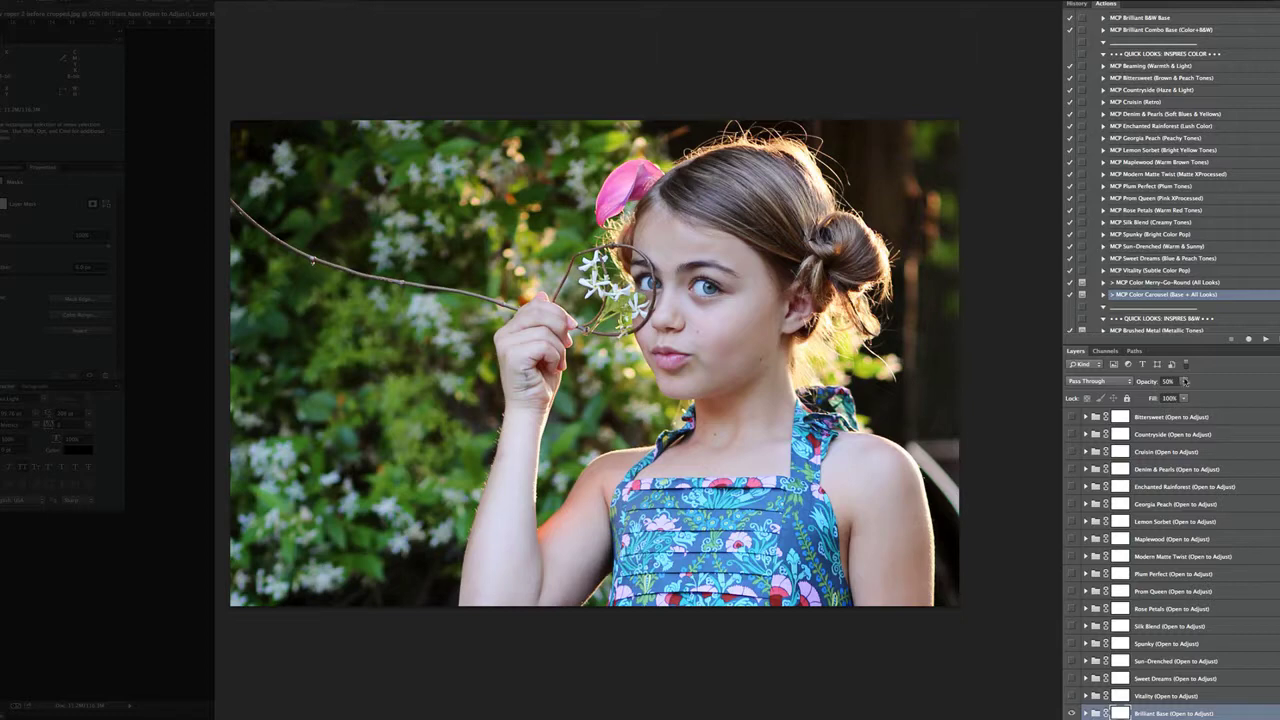
- Set the Brilliant Base layer group's opacity to 76%
click(1185, 381)
drag(1185, 395, 1202, 397)
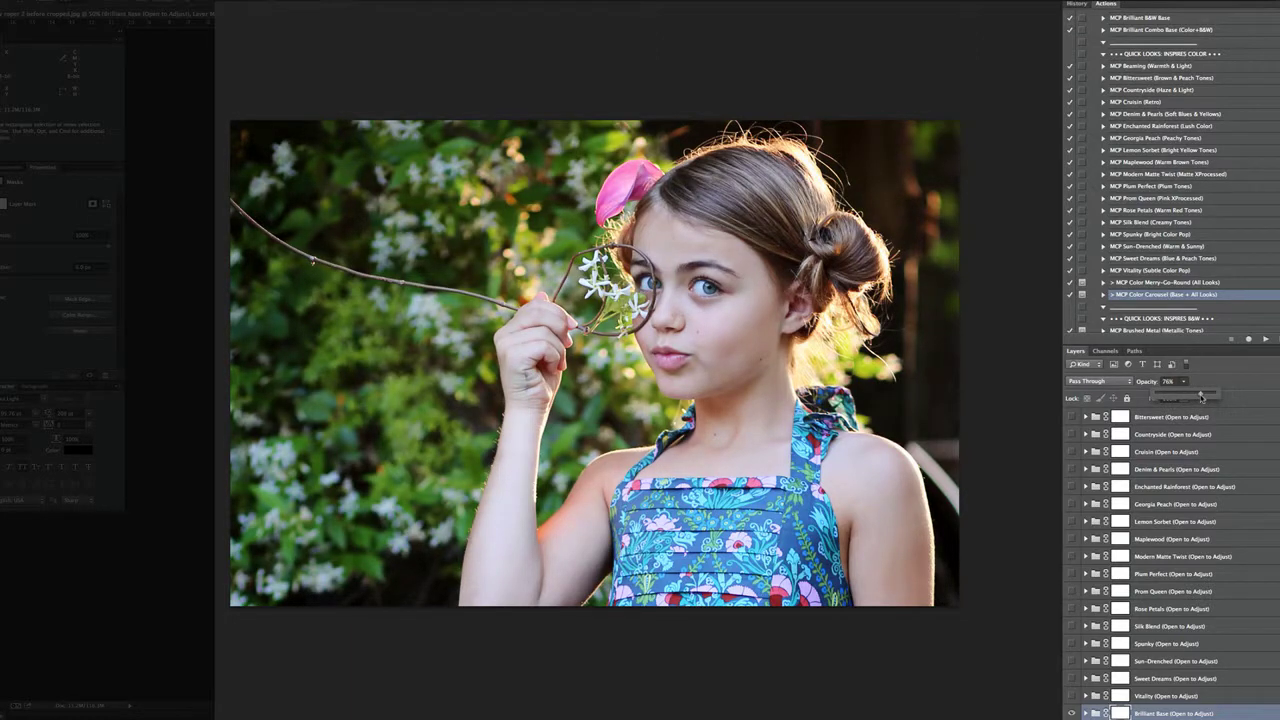
click(1230, 390)
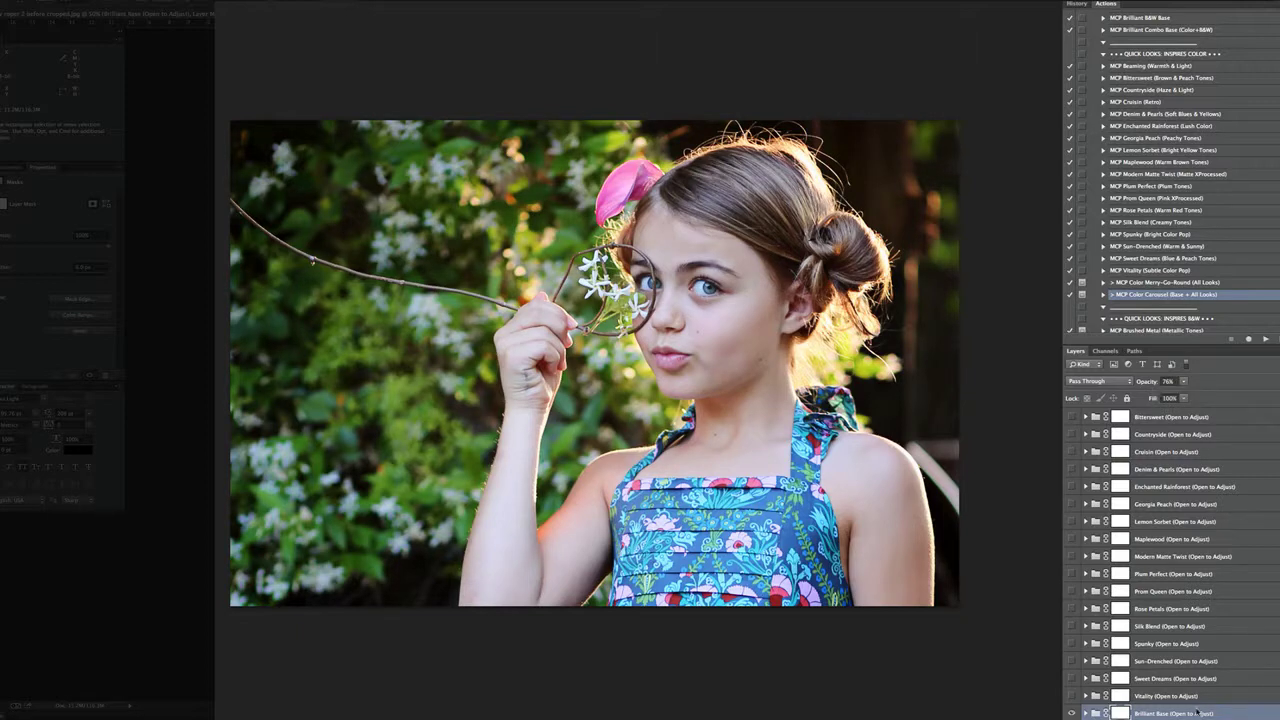
- Turn on the Vitality layer group at 49% opacity and reduce the opacity of the Sweet Dreams group
click(1072, 696)
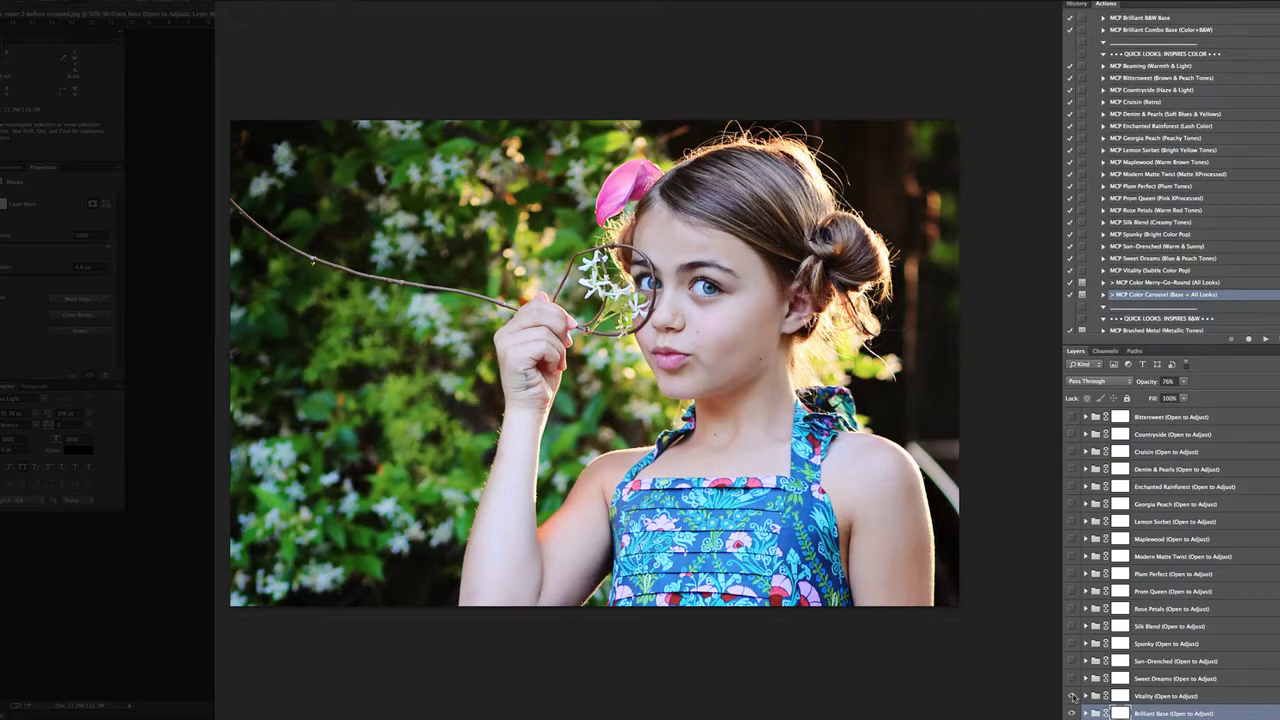
click(1200, 695)
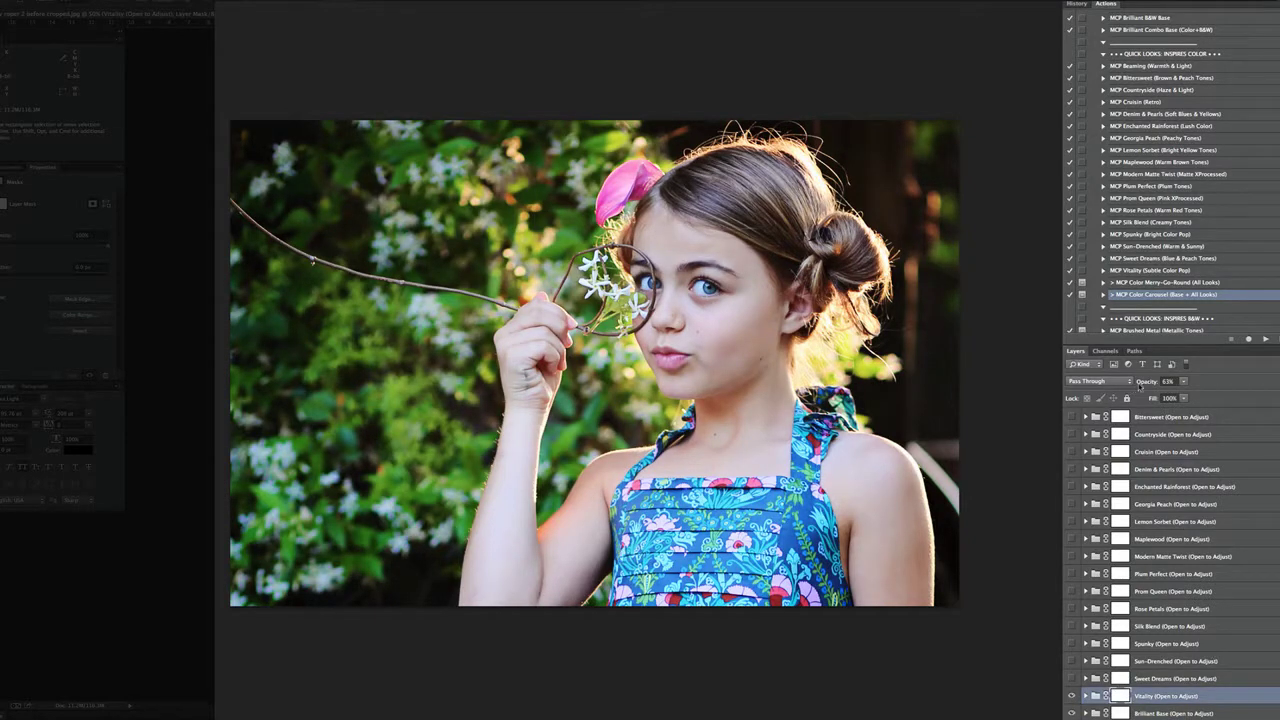
click(1148, 384)
text(49)
key(Return)
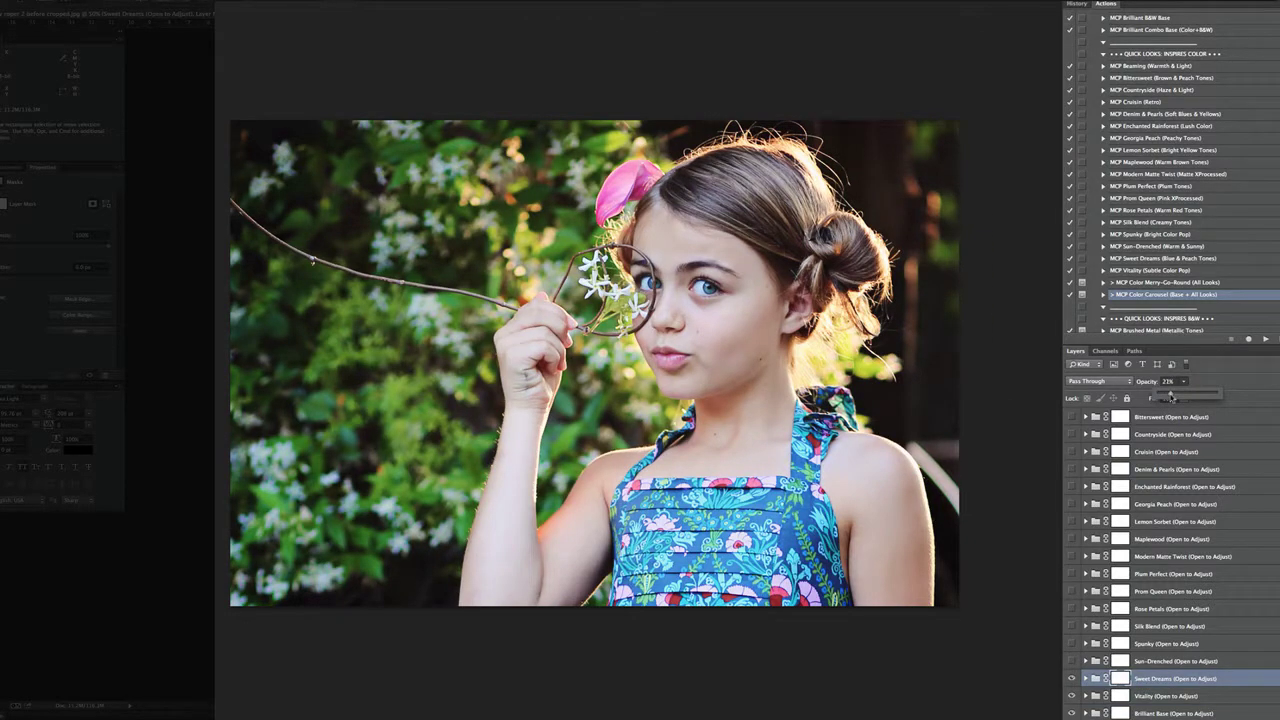
drag(1172, 397, 1166, 397)
- Turn on the Spunky layer group at 25% opacity and make the Lemon Sorbet group visible
click(1072, 645)
click(1210, 644)
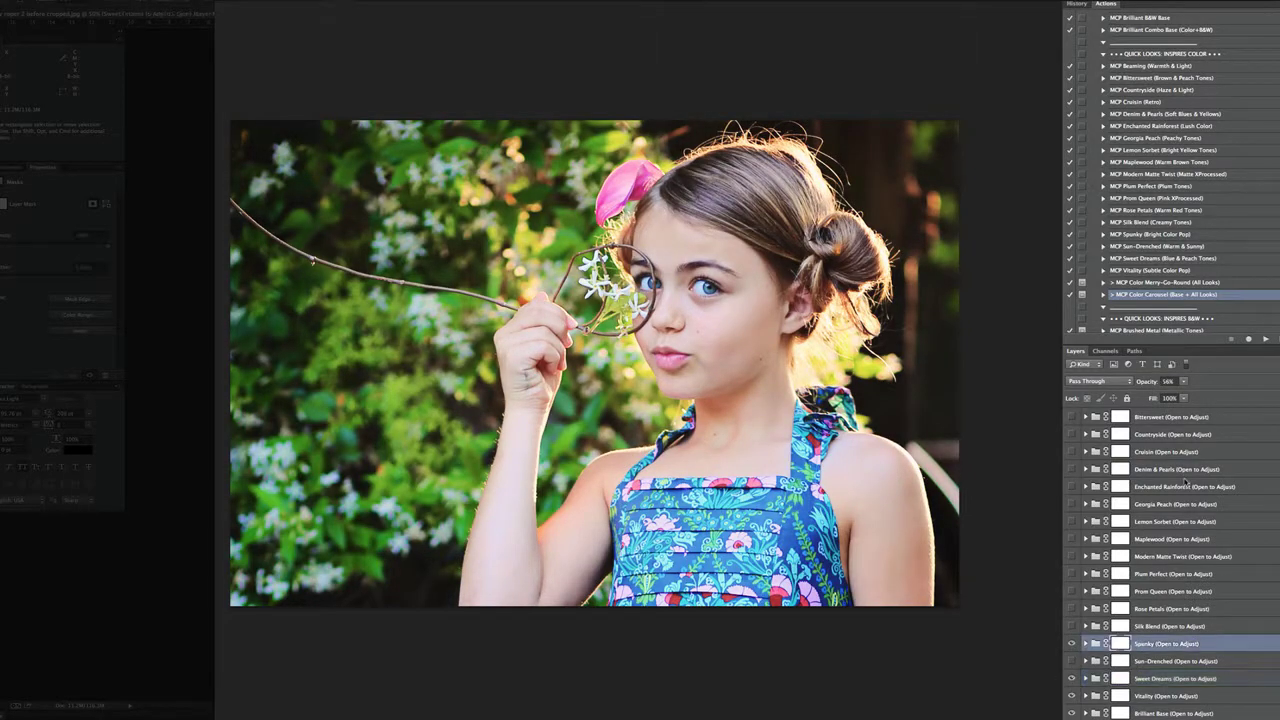
click(1183, 381)
drag(1185, 397, 1174, 399)
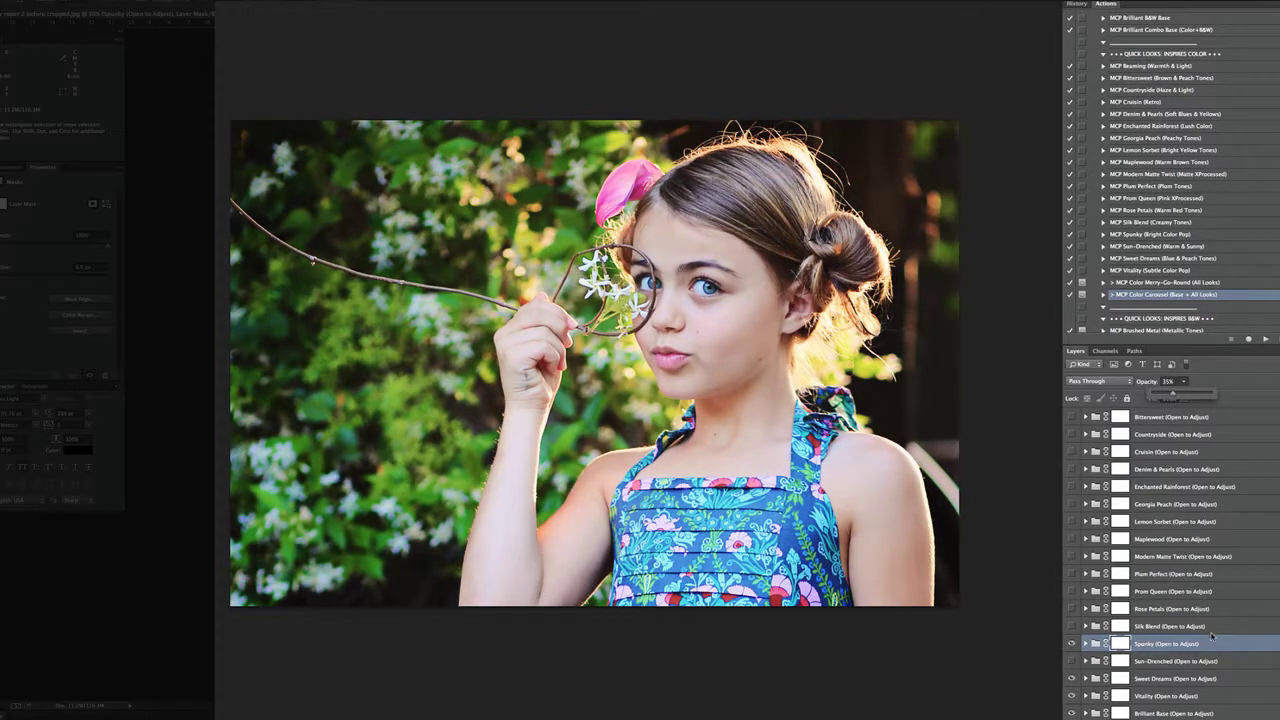
click(1073, 521)
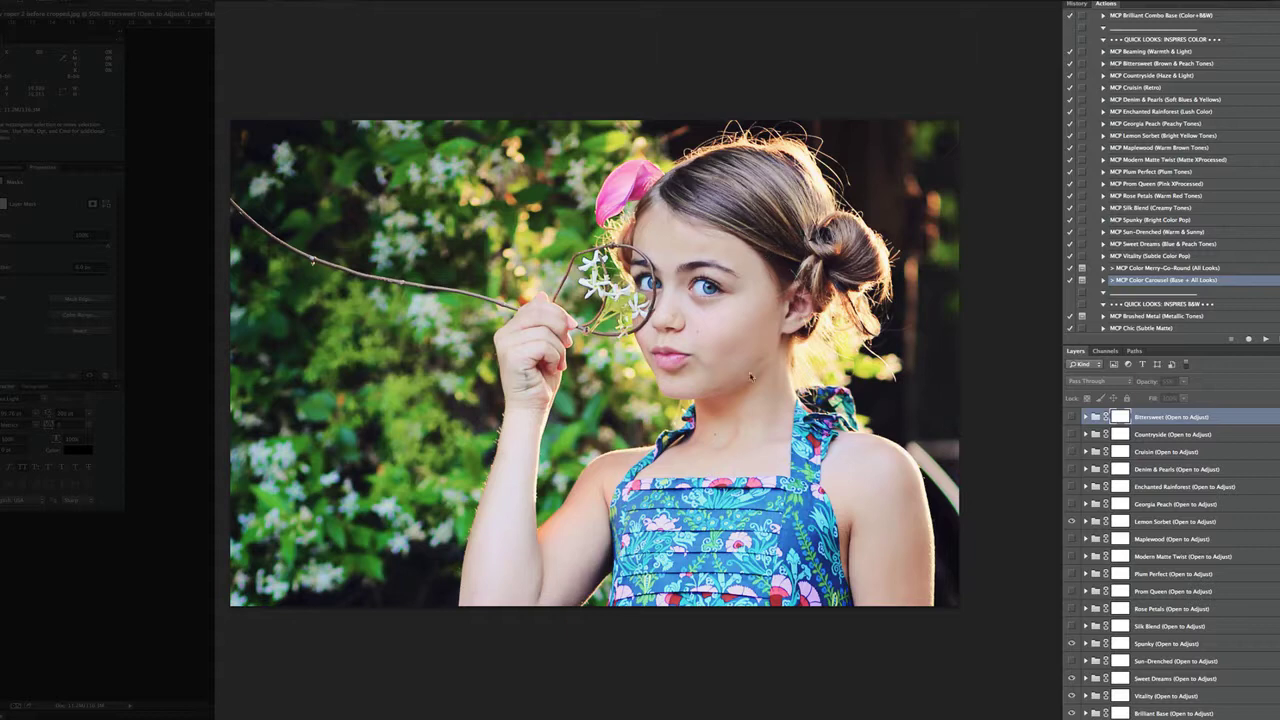
- Run the MCP Color Fix (Paint On) action on the portrait and dismiss its instruction message
scroll(1241, 217, down, 3)
scroll(1241, 220, down, 10)
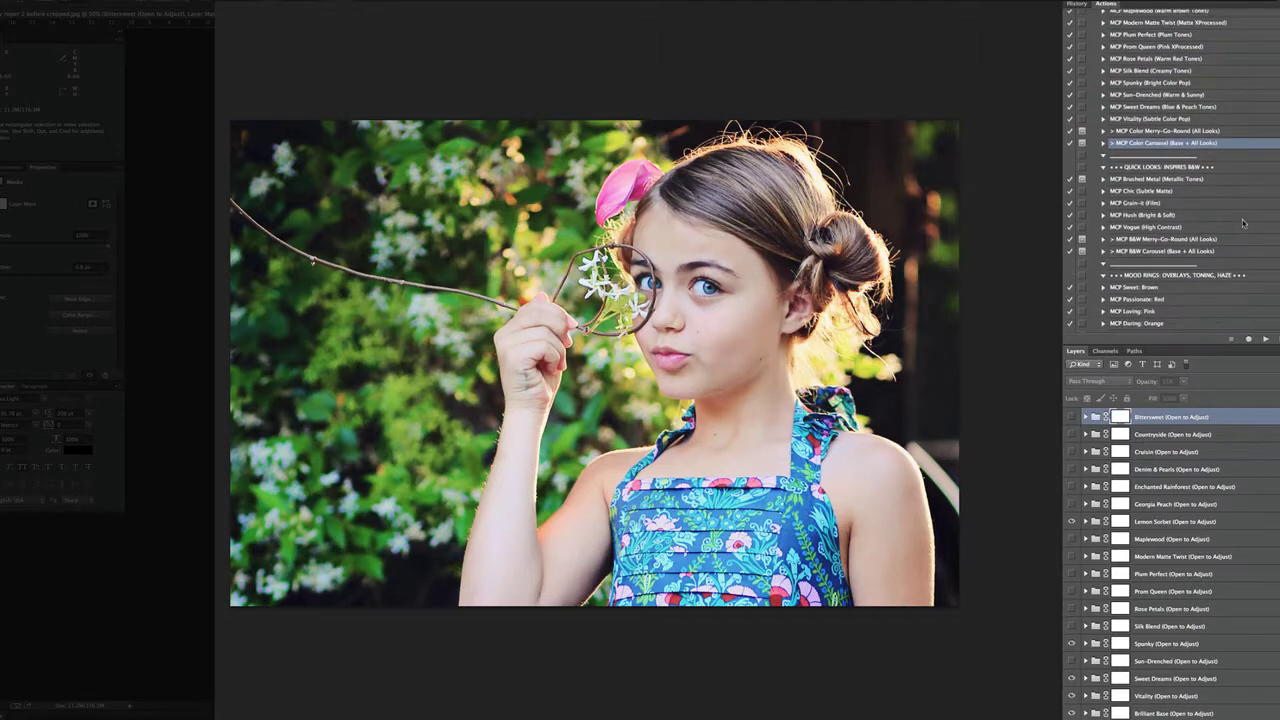
scroll(1241, 229, down, 8)
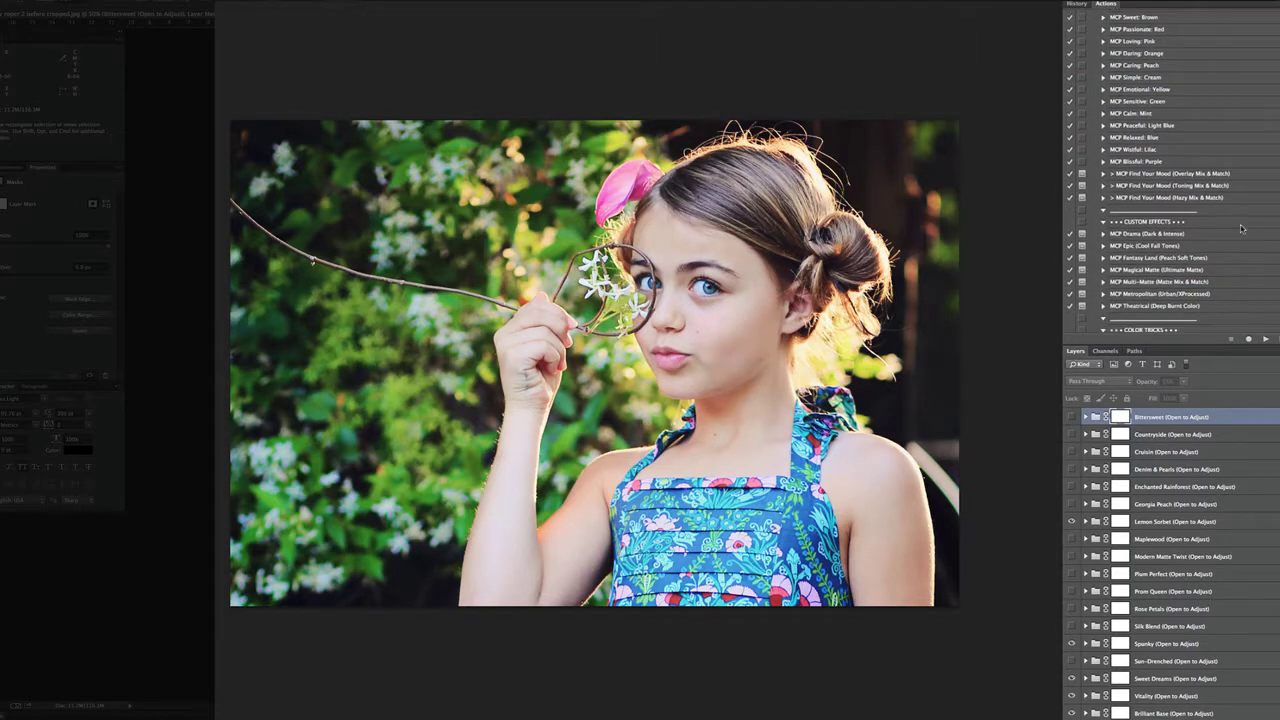
scroll(1238, 234, down, 1)
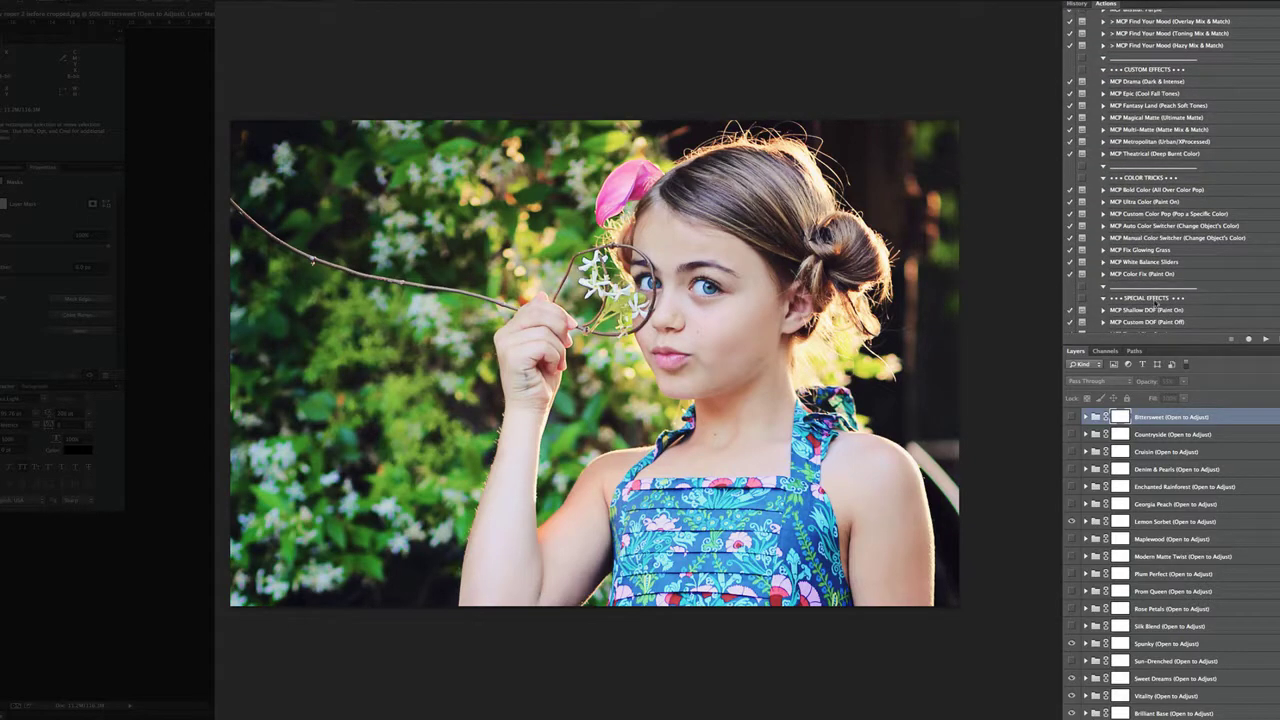
click(1186, 274)
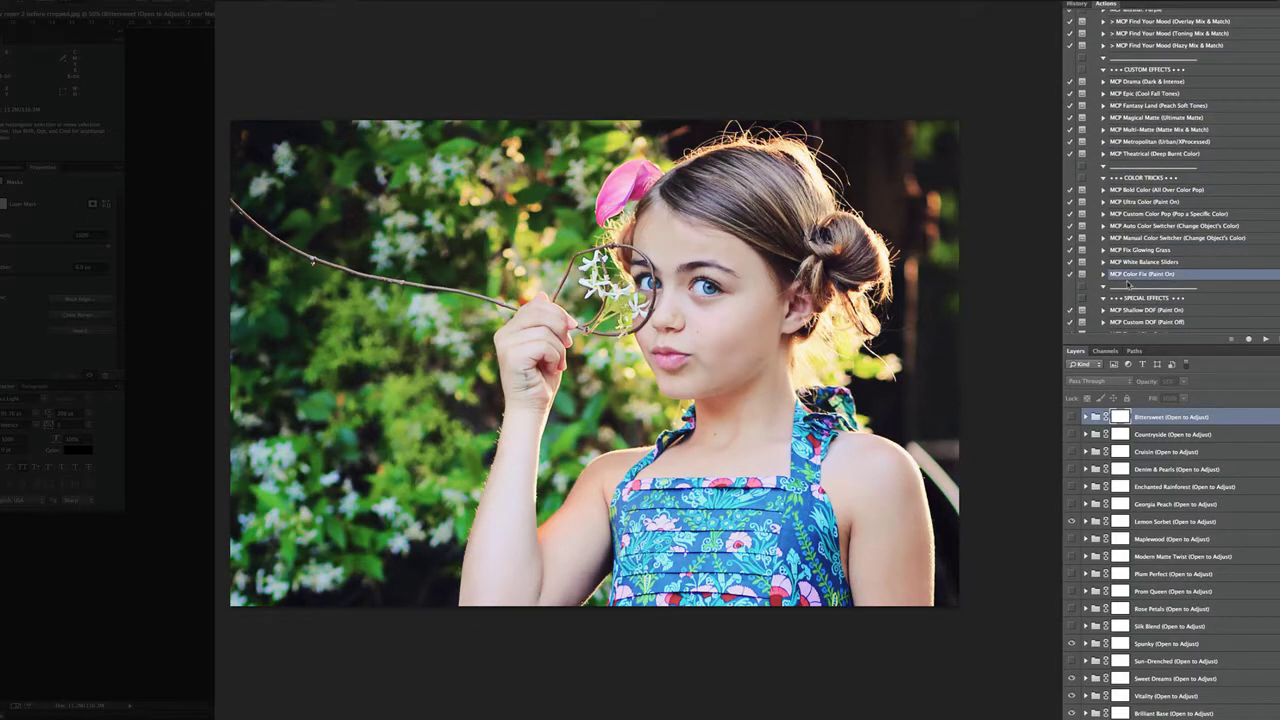
click(1267, 341)
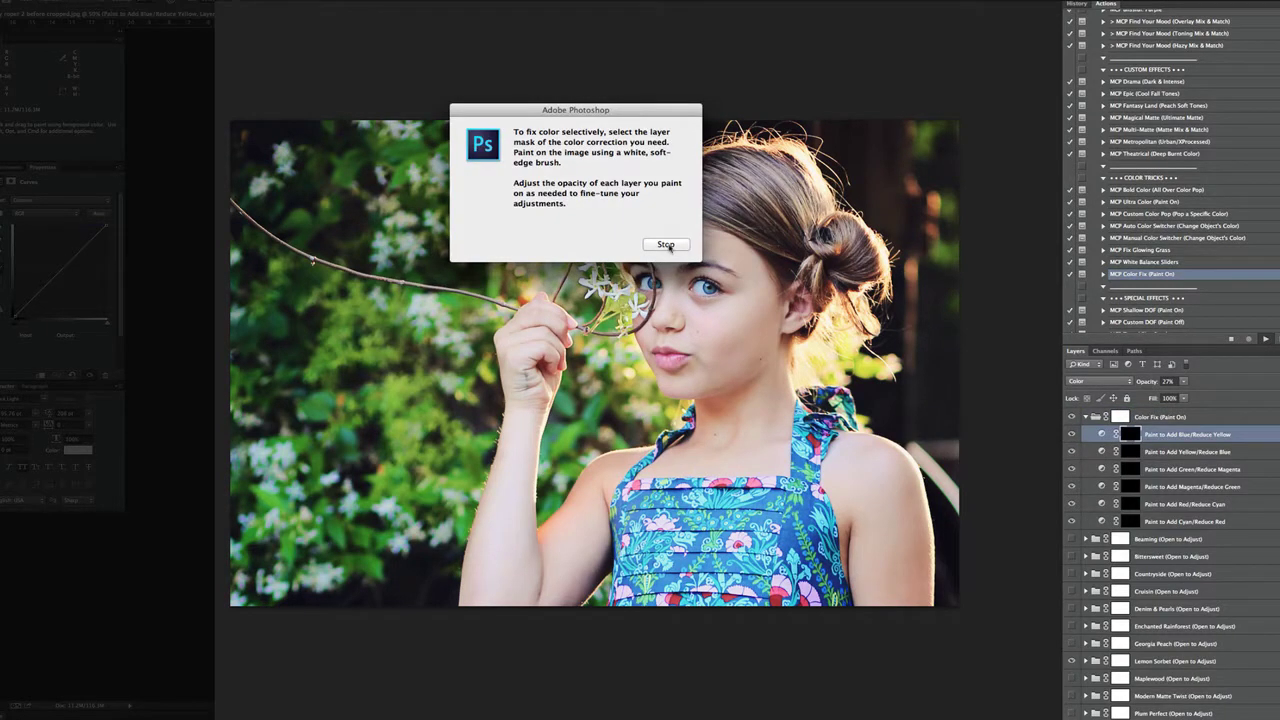
click(668, 246)
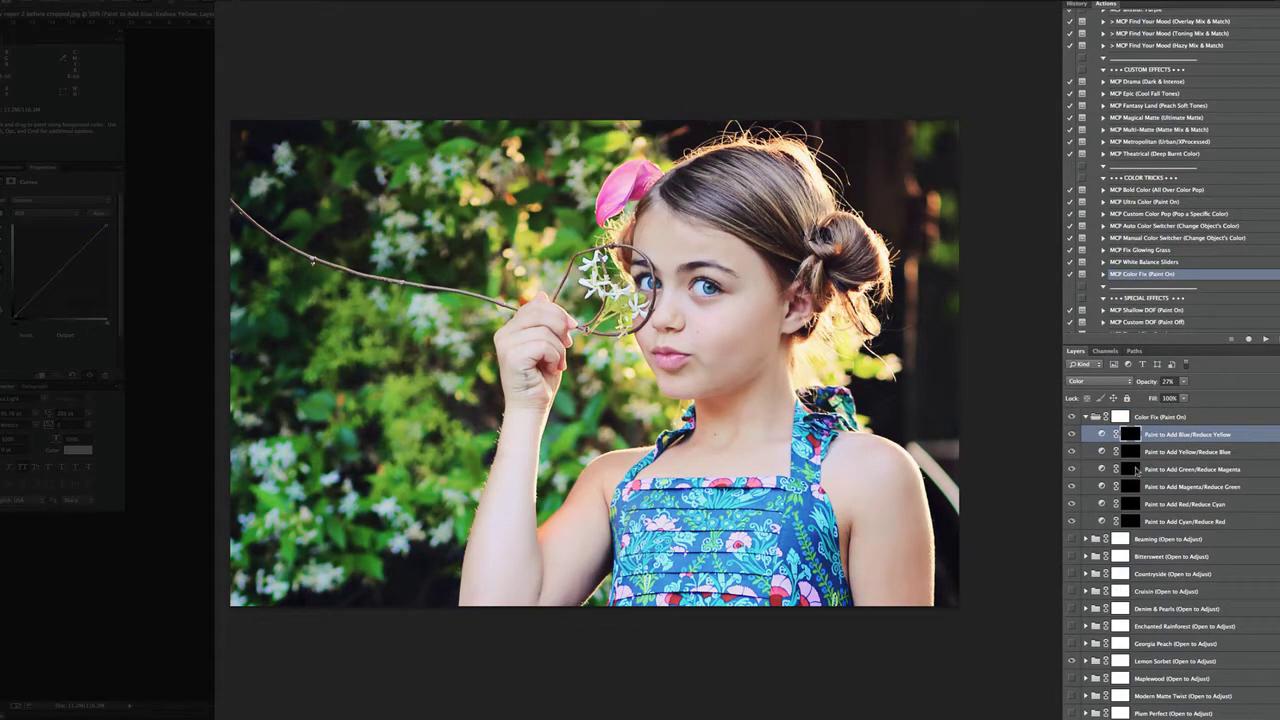
- Paint with a smaller brush on the Paint to Add Red/Reduce Cyan mask over the girl's face and raised arm
click(1129, 504)
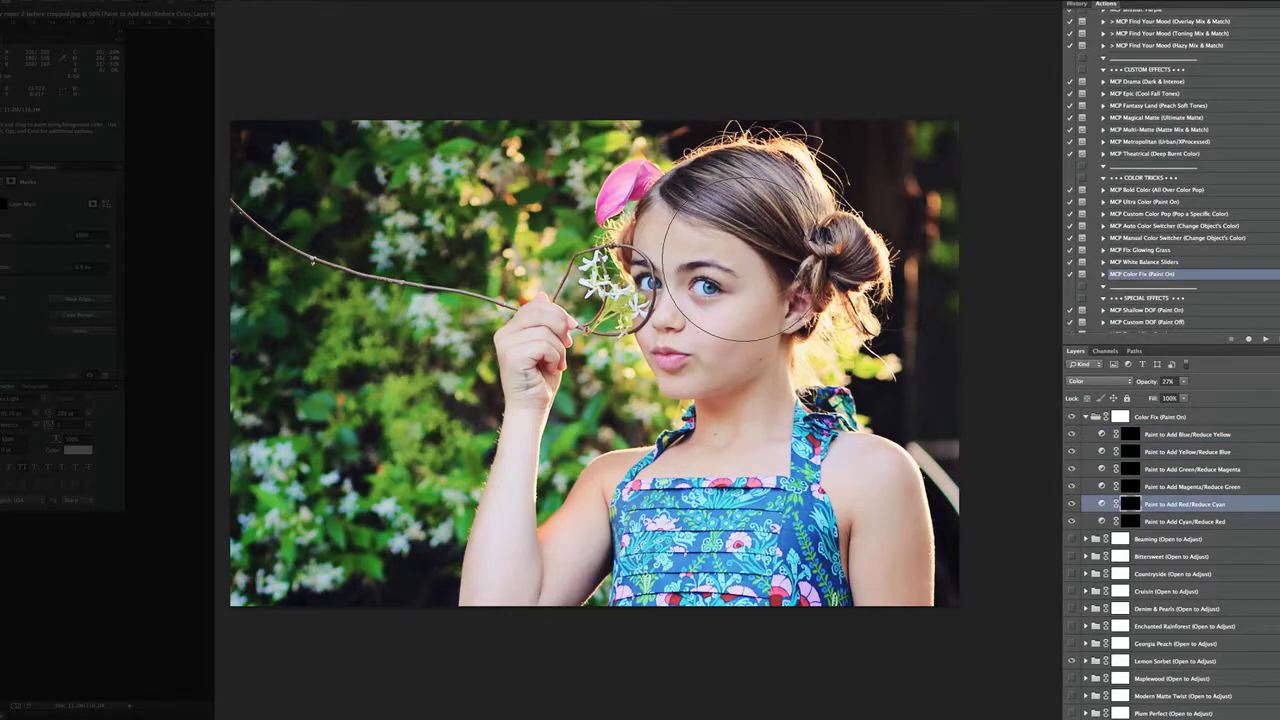
key(bracketleft)
key(bracketleft)
key(bracketleft)
mouse_move(681, 276)
mouse_down()
mouse_move(702, 328)
mouse_move(717, 329)
mouse_up()
mouse_move(562, 400)
mouse_down()
mouse_move(552, 460)
mouse_move(518, 363)
mouse_move(514, 584)
mouse_up()
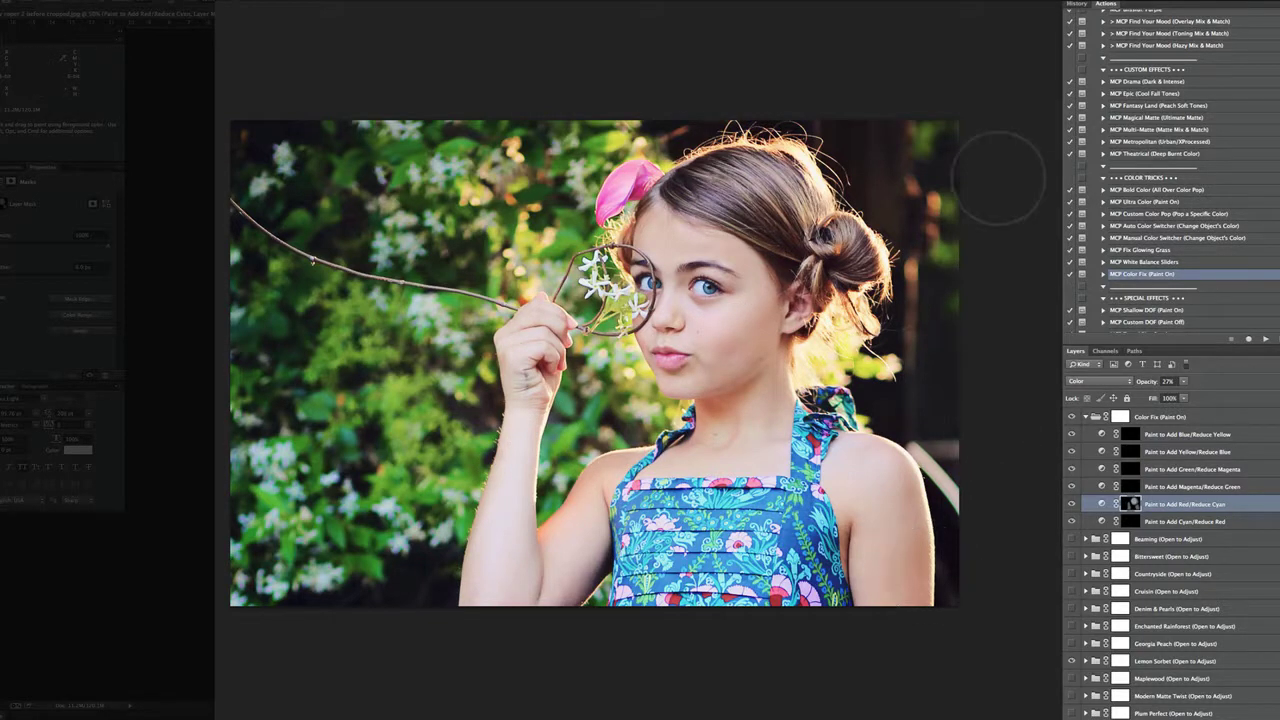
- Run the MCP Shallow DOF (Paint On) action and dismiss its instruction message
scroll(1193, 257, down, 3)
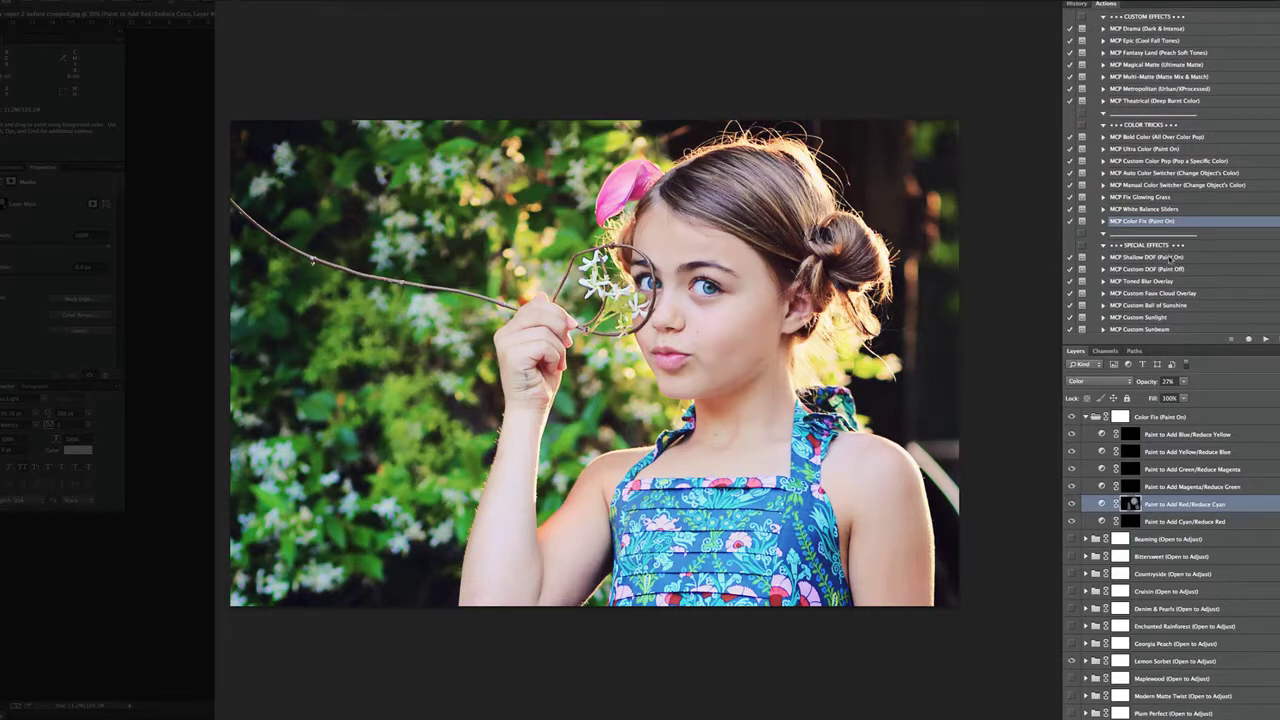
click(1175, 257)
click(1266, 340)
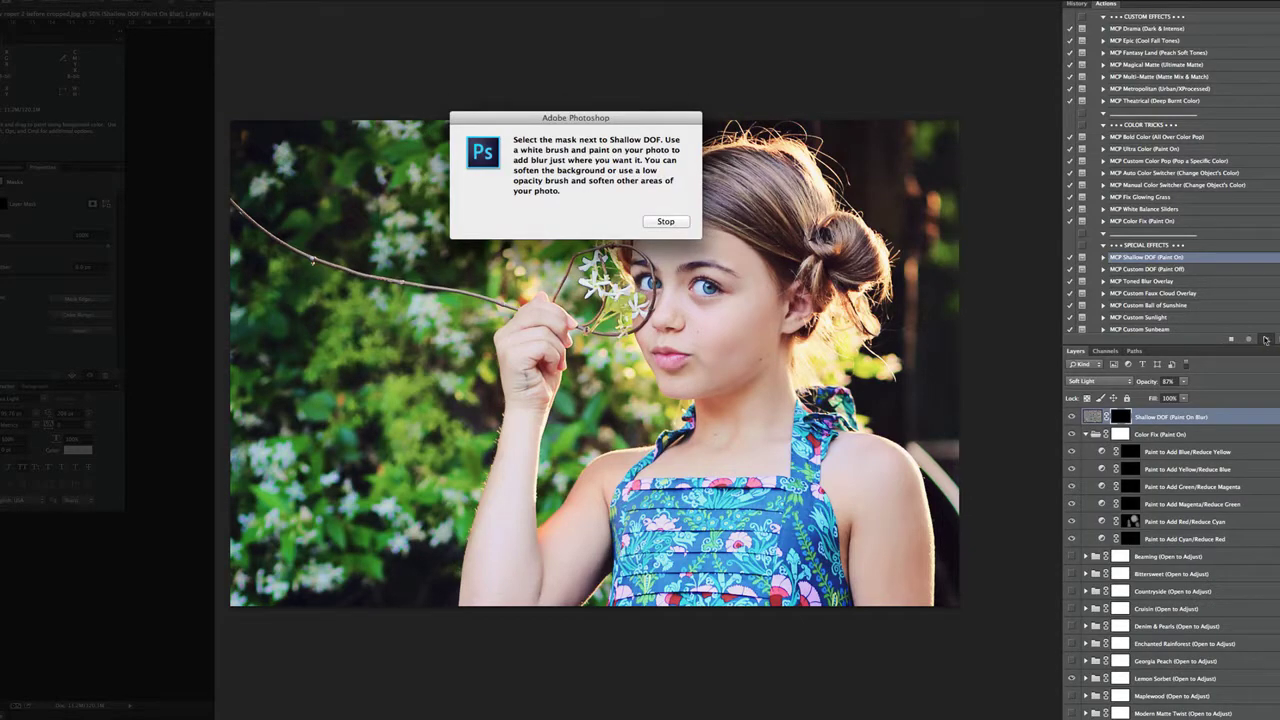
click(668, 222)
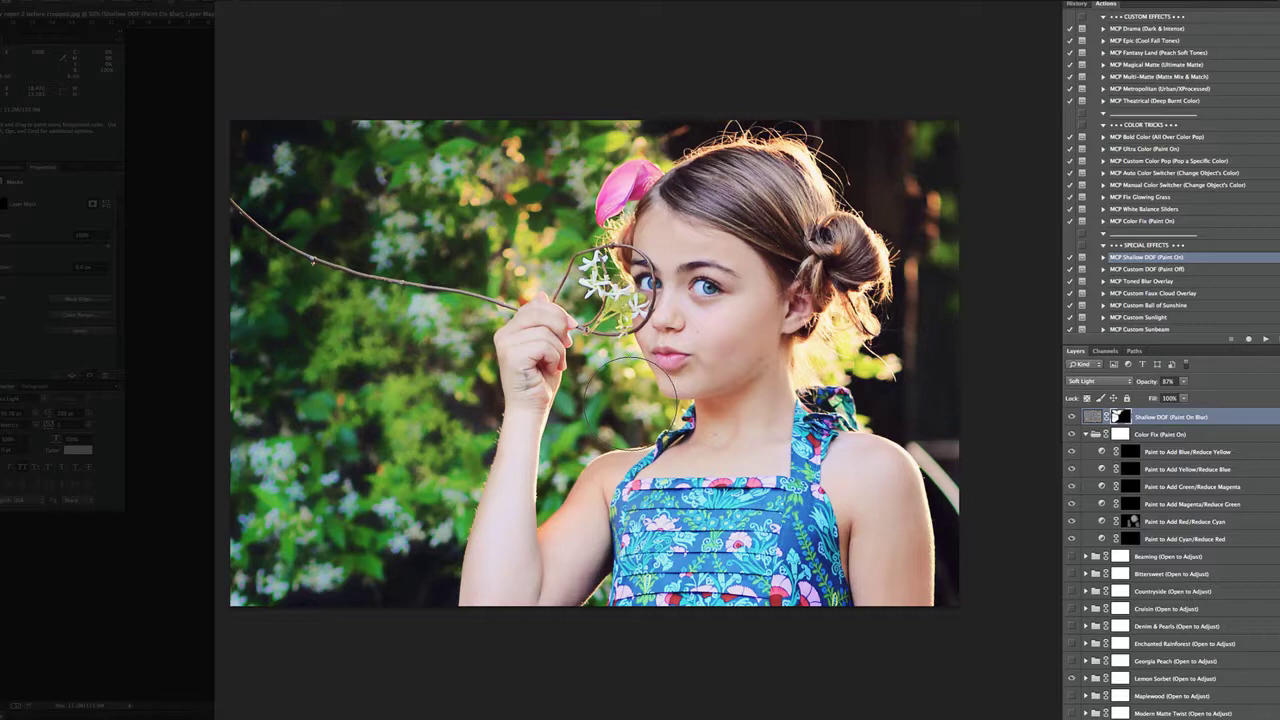
- Paint blur onto the background around the girl on the Shallow DOF mask, reducing the brush size for tight areas
key(bracketleft)
key(bracketleft)
key(bracketleft)
key(bracketleft)
key(bracketleft)
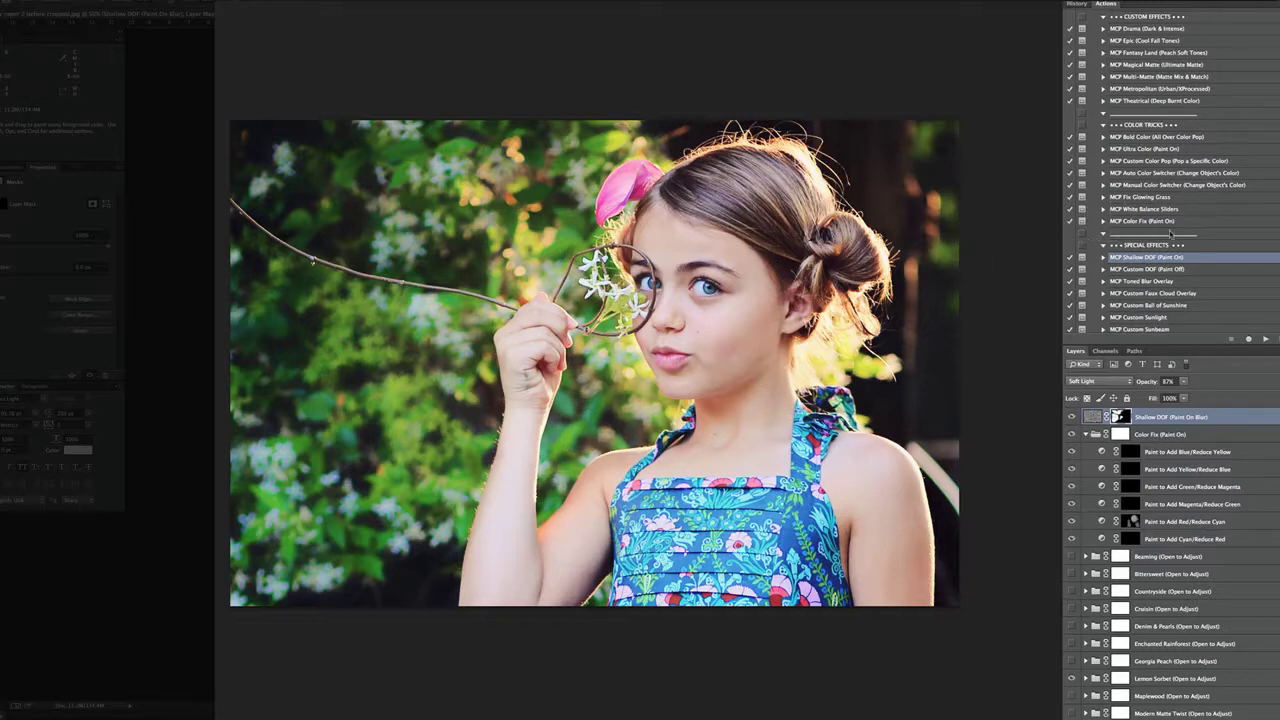
- Run the MCP Precision Sharp (Selective Sharpening) action and dismiss its messages
scroll(1178, 245, down, 5)
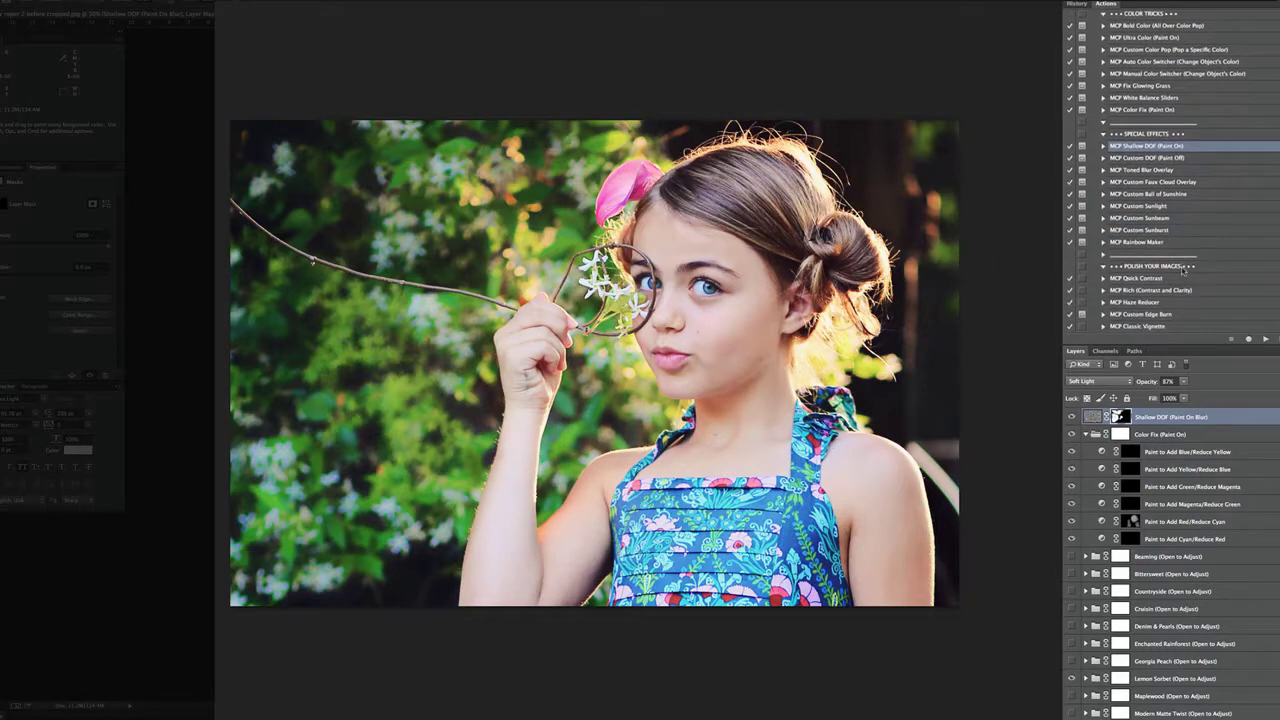
scroll(1180, 265, down, 3)
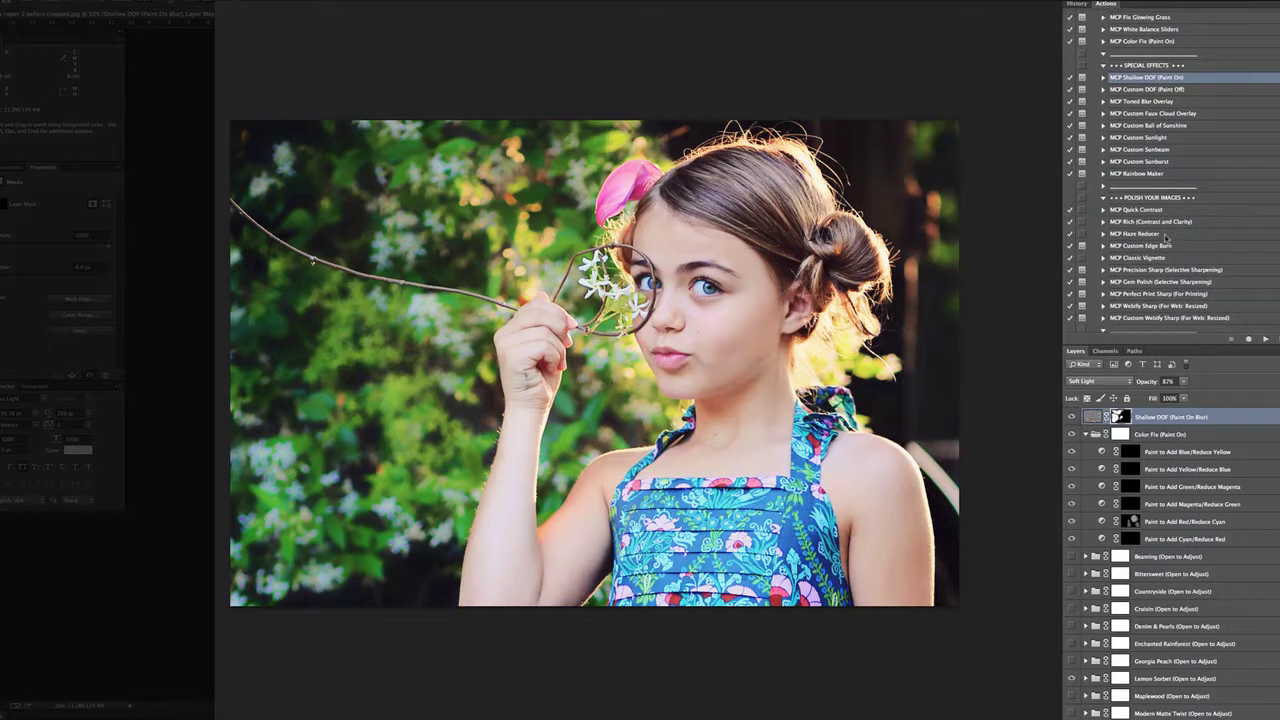
click(1145, 269)
click(1265, 339)
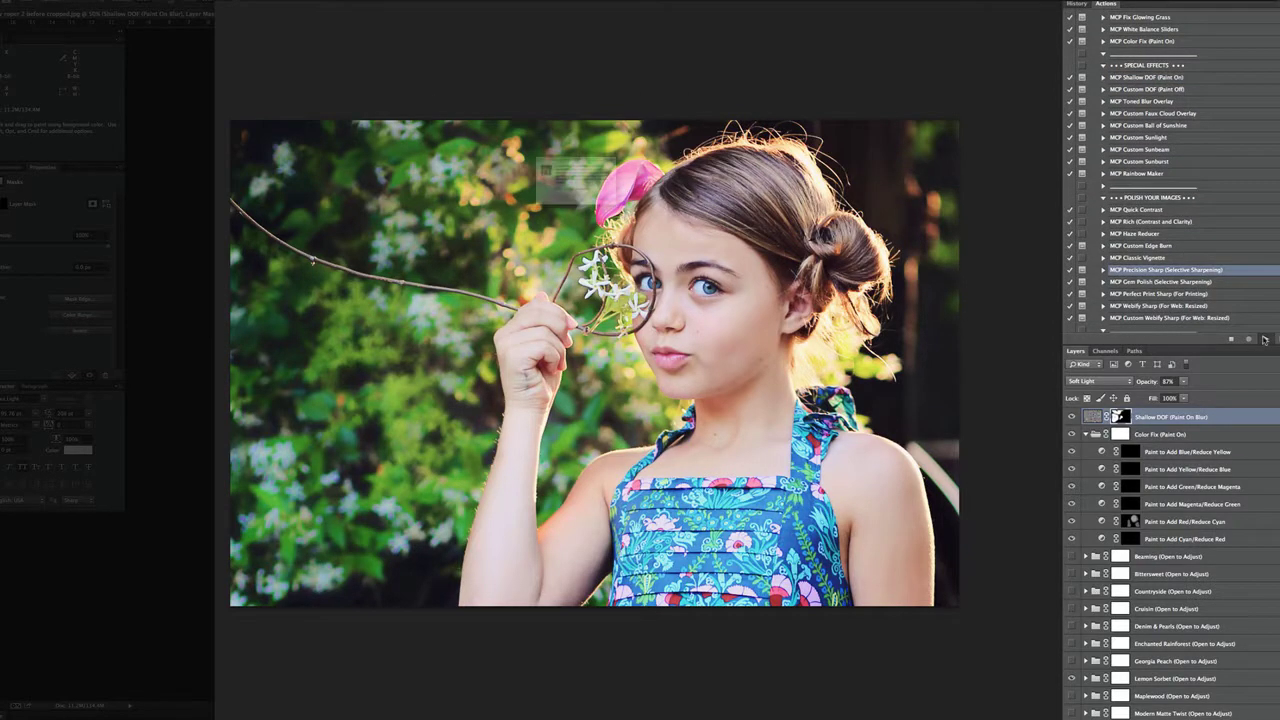
click(660, 237)
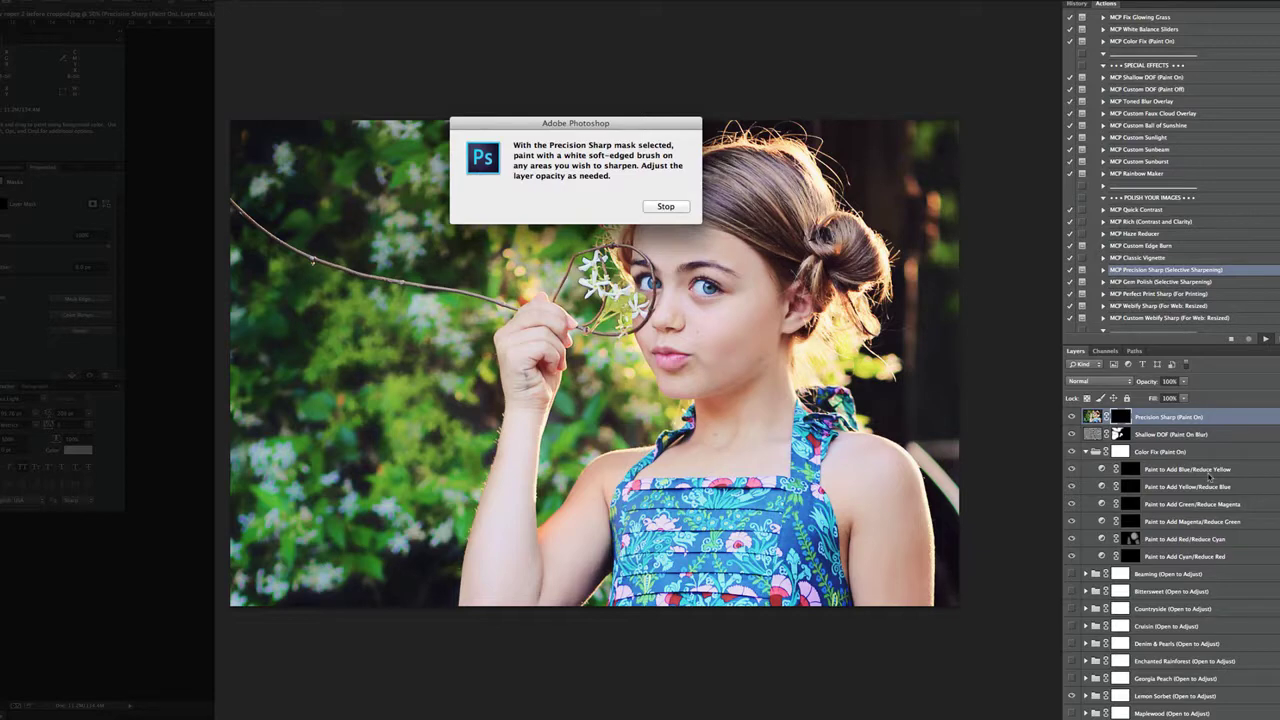
click(672, 208)
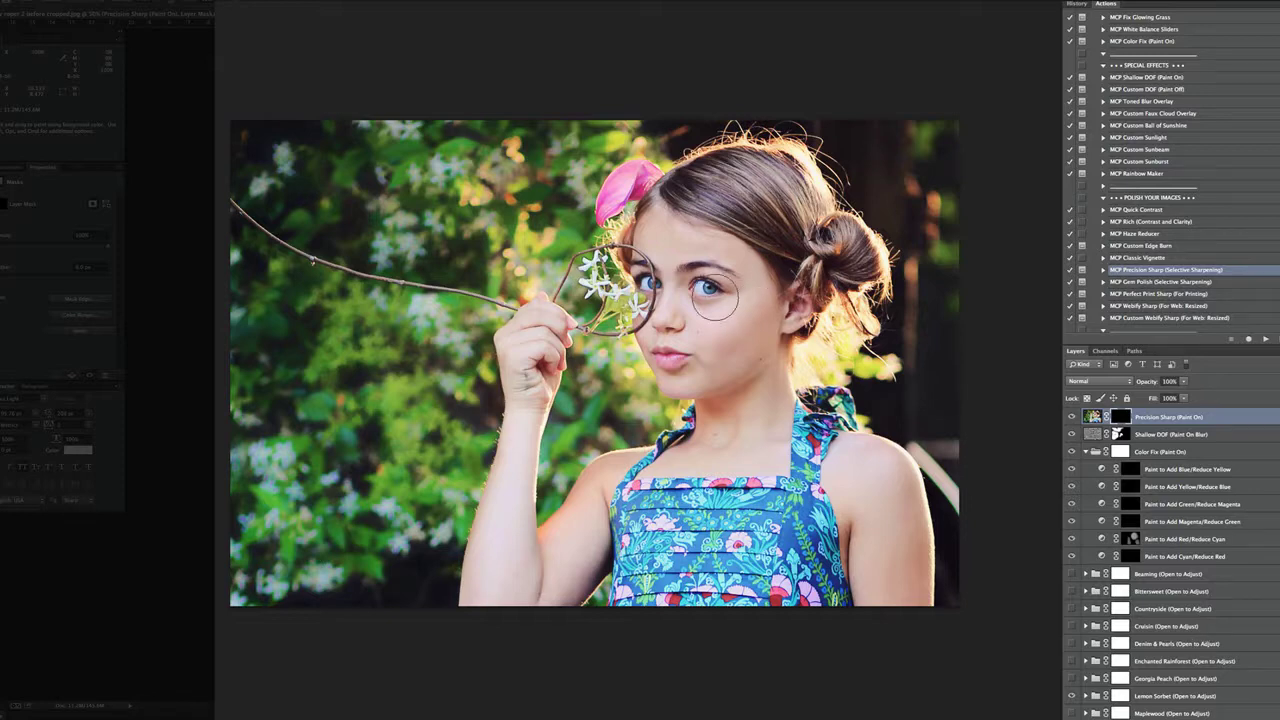
- Sharpen both eyes by painting on the Precision Sharp mask with a smaller brush, and compare with the layer hidden and shown
key(bracketleft)
key(bracketleft)
key(bracketleft)
drag(706, 293, 658, 283)
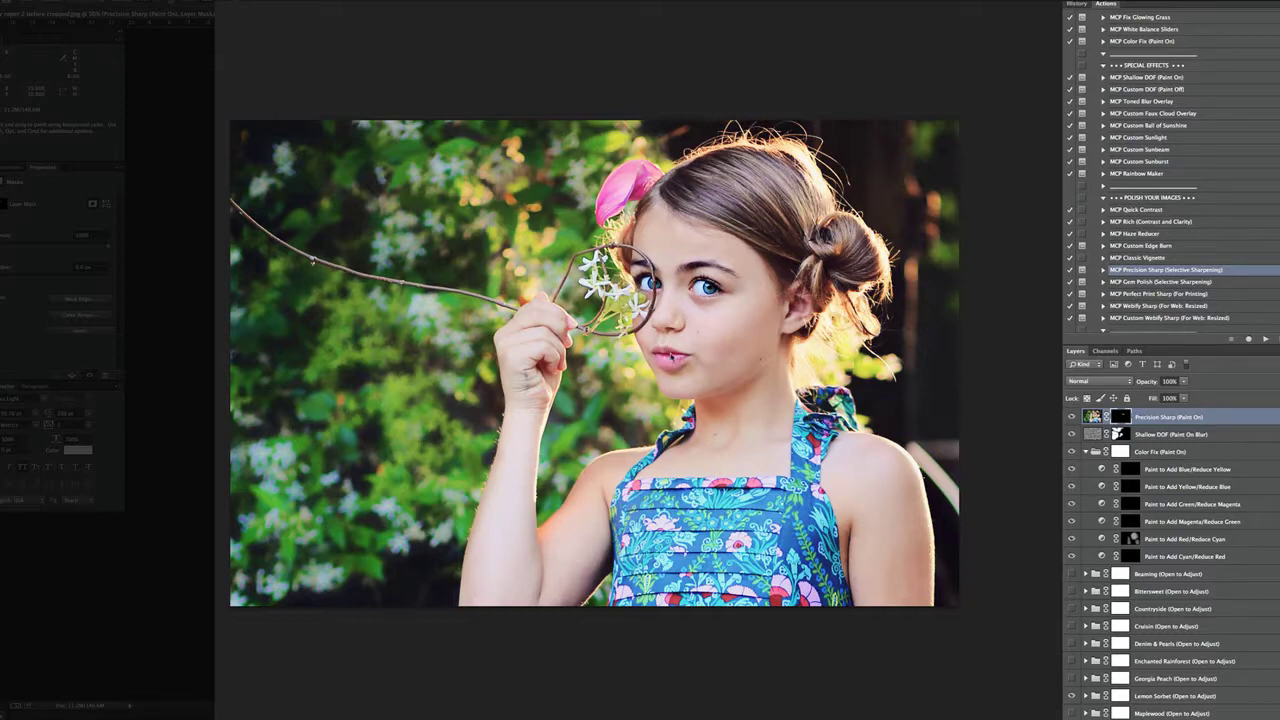
click(1072, 417)
click(1072, 417)
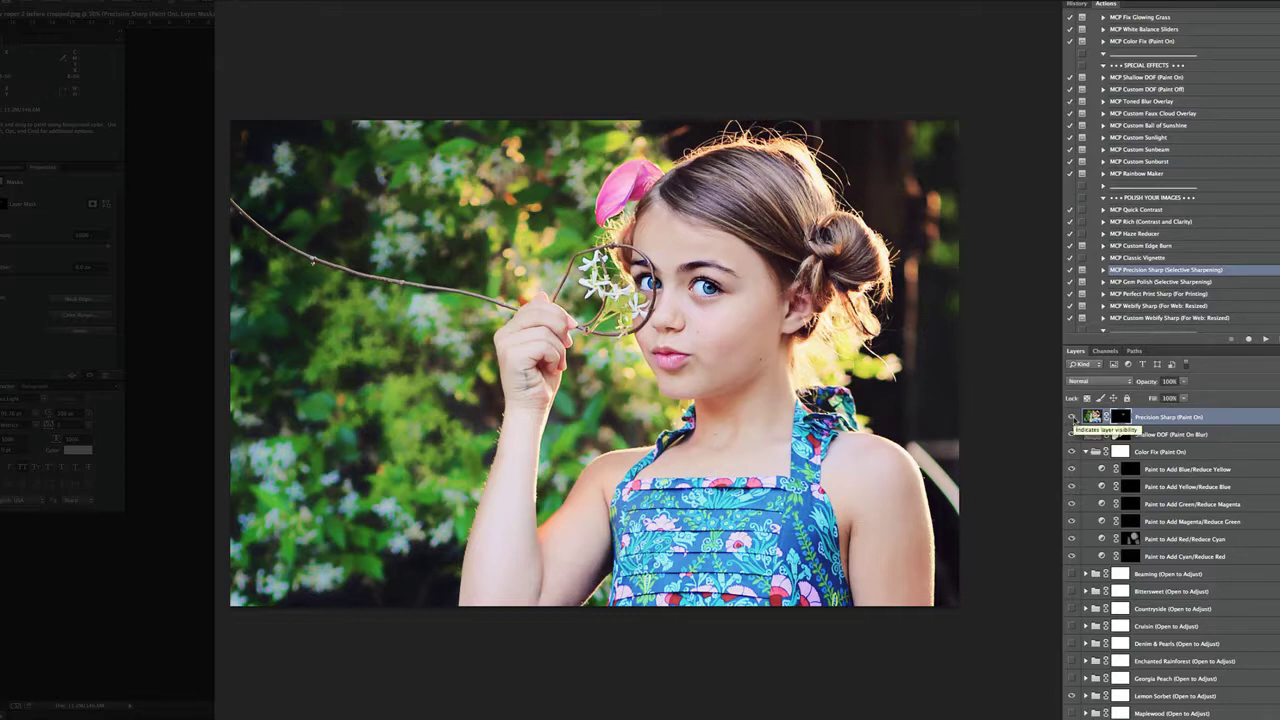
- Take a history snapshot of the edited portrait and switch between it and the original photo to compare them
click(1076, 4)
click(1146, 17)
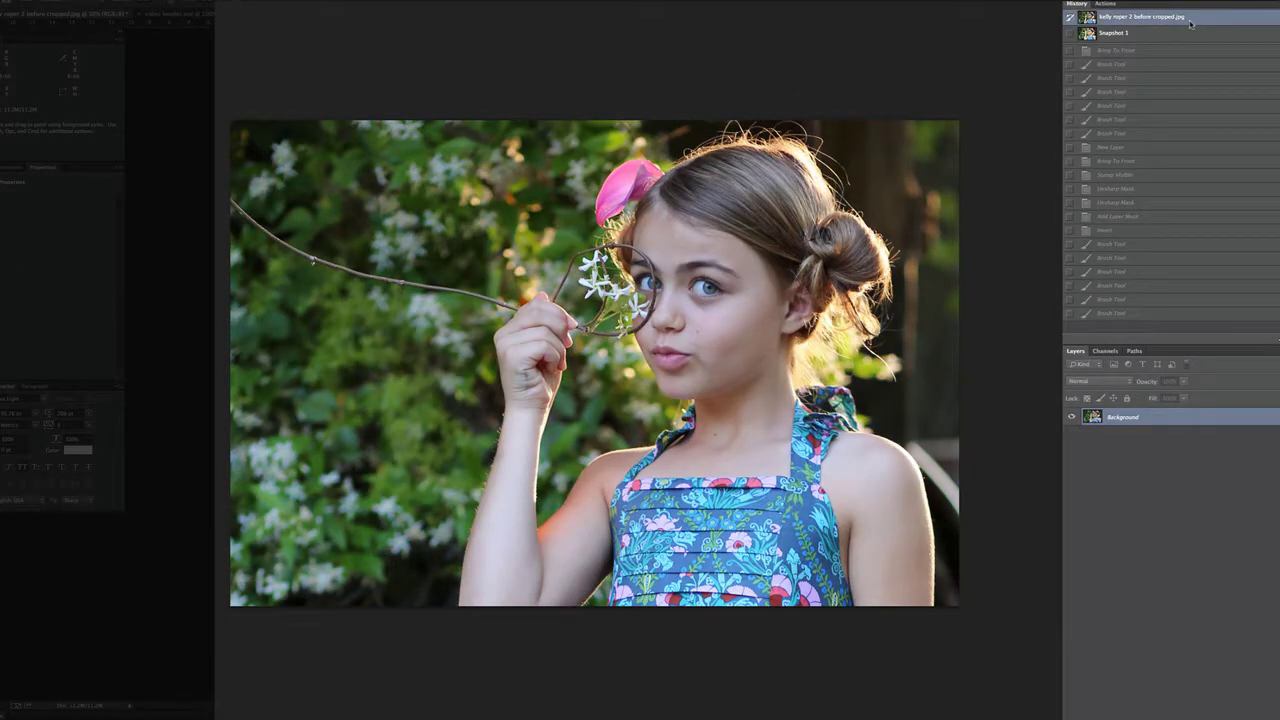
click(1156, 37)
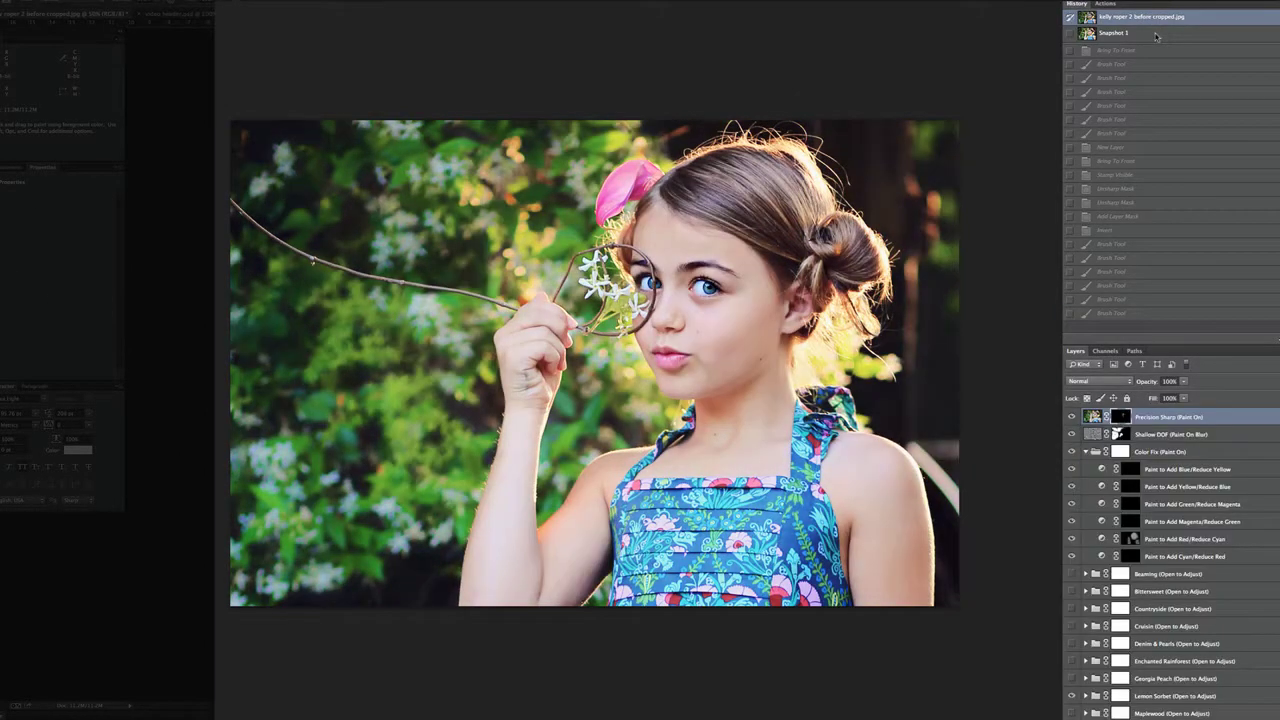
click(1158, 18)
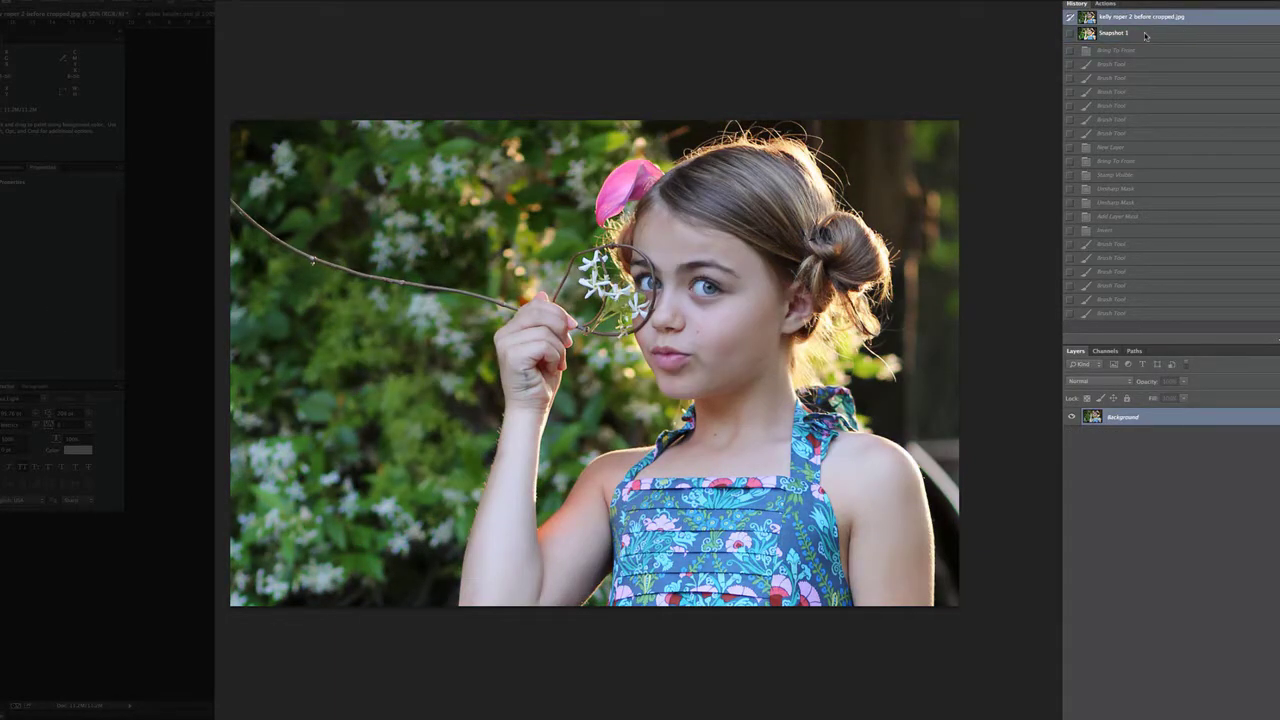
click(1145, 36)
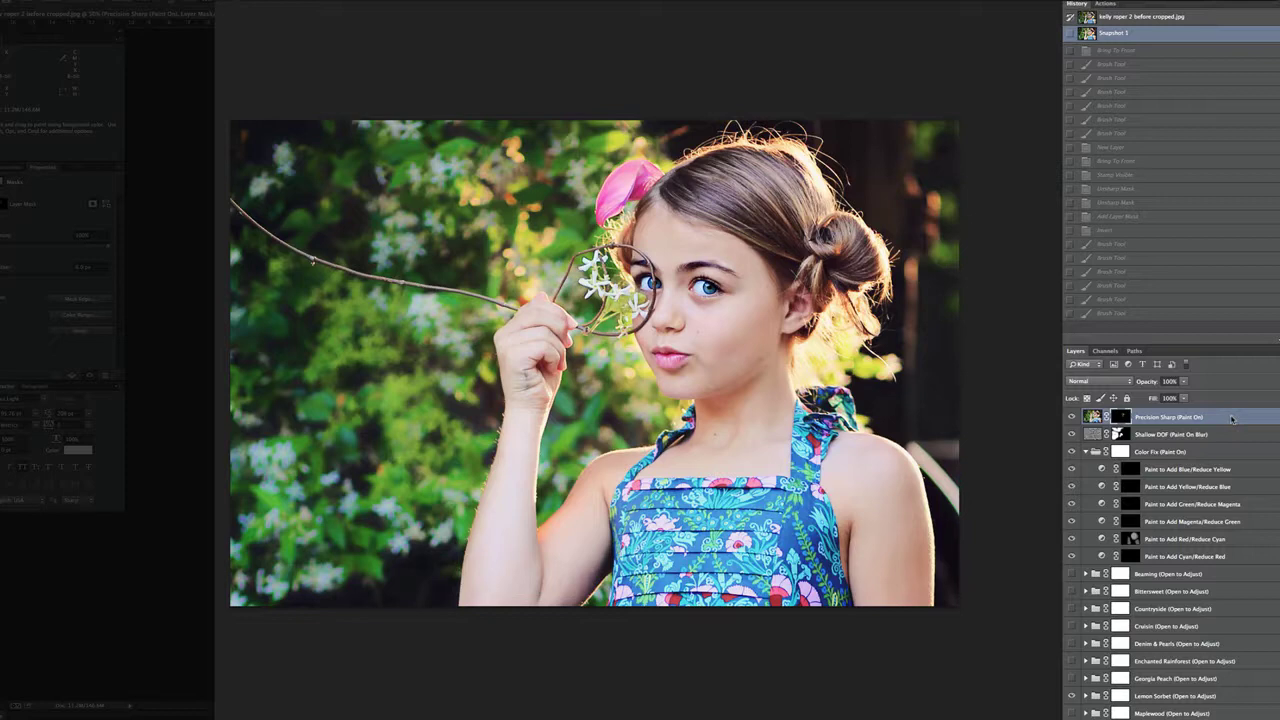
- Delete the Precision Sharp layer and collapse the Color Fix layer group
key(Delete)
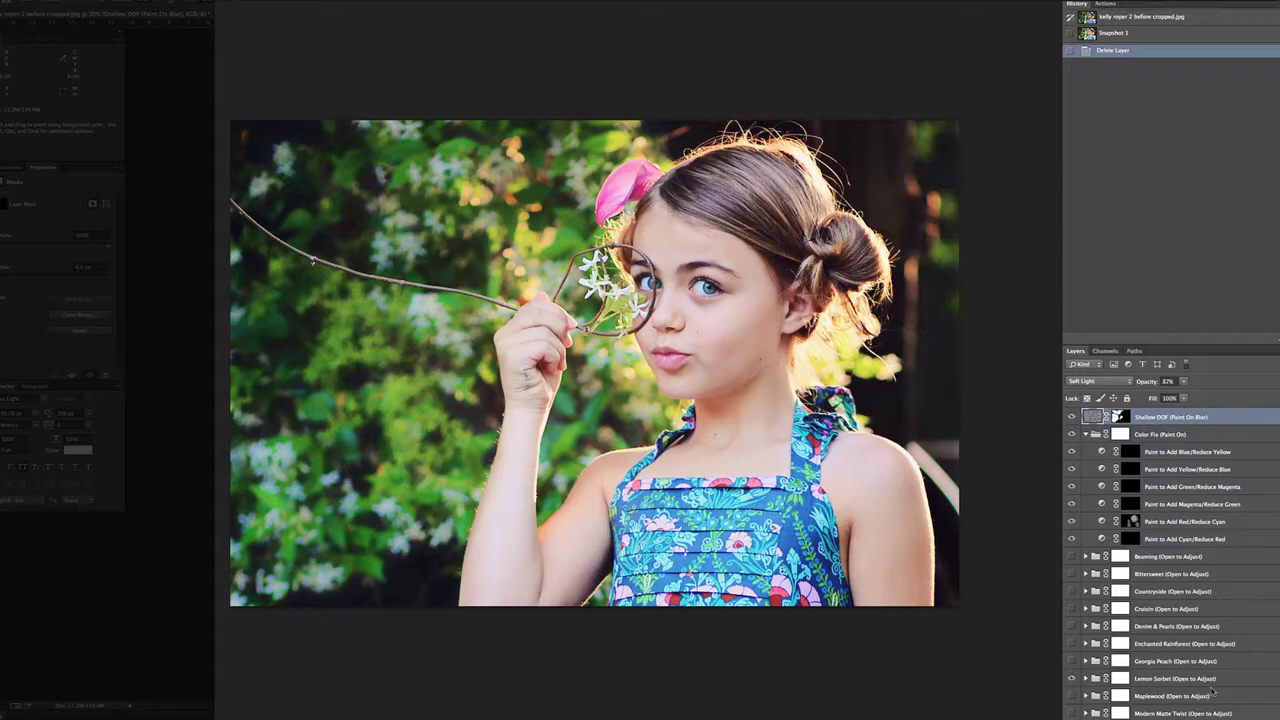
scroll(1214, 672, down, 1)
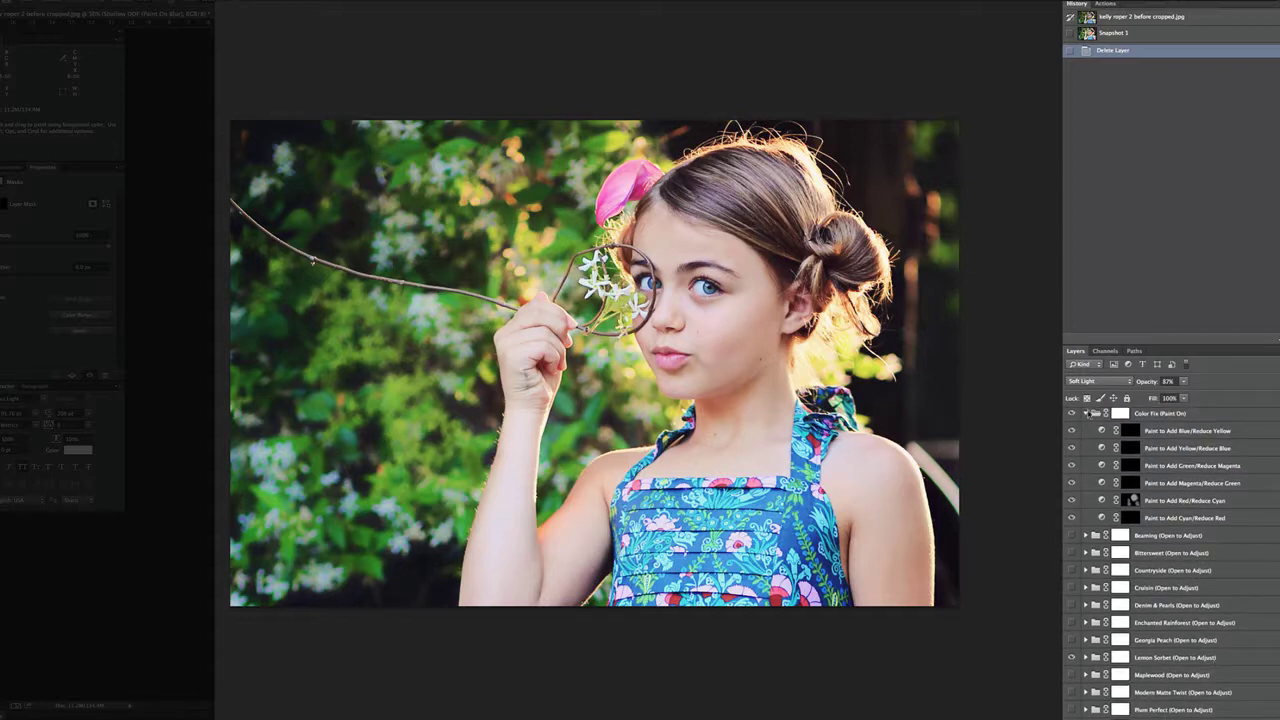
click(1086, 413)
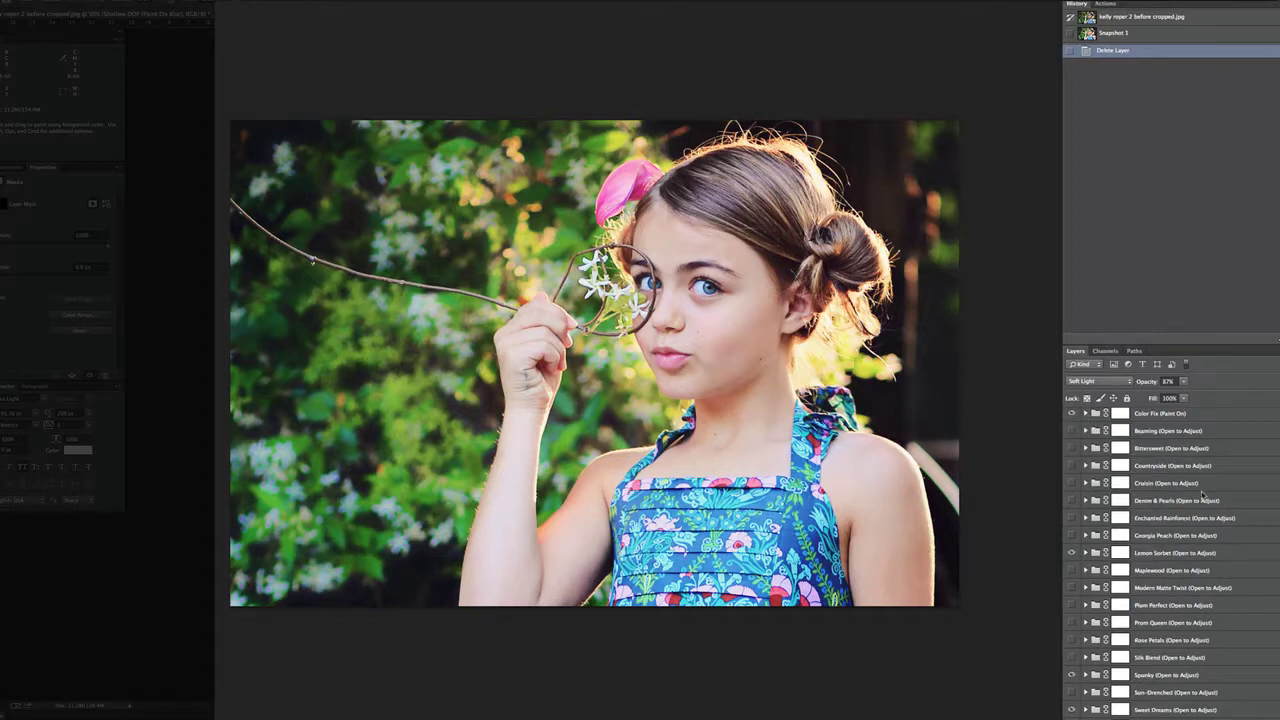
- Set the Brilliant Base layer group's opacity to 50% and the Vitality group's opacity to 62%
scroll(1204, 500, down, 2)
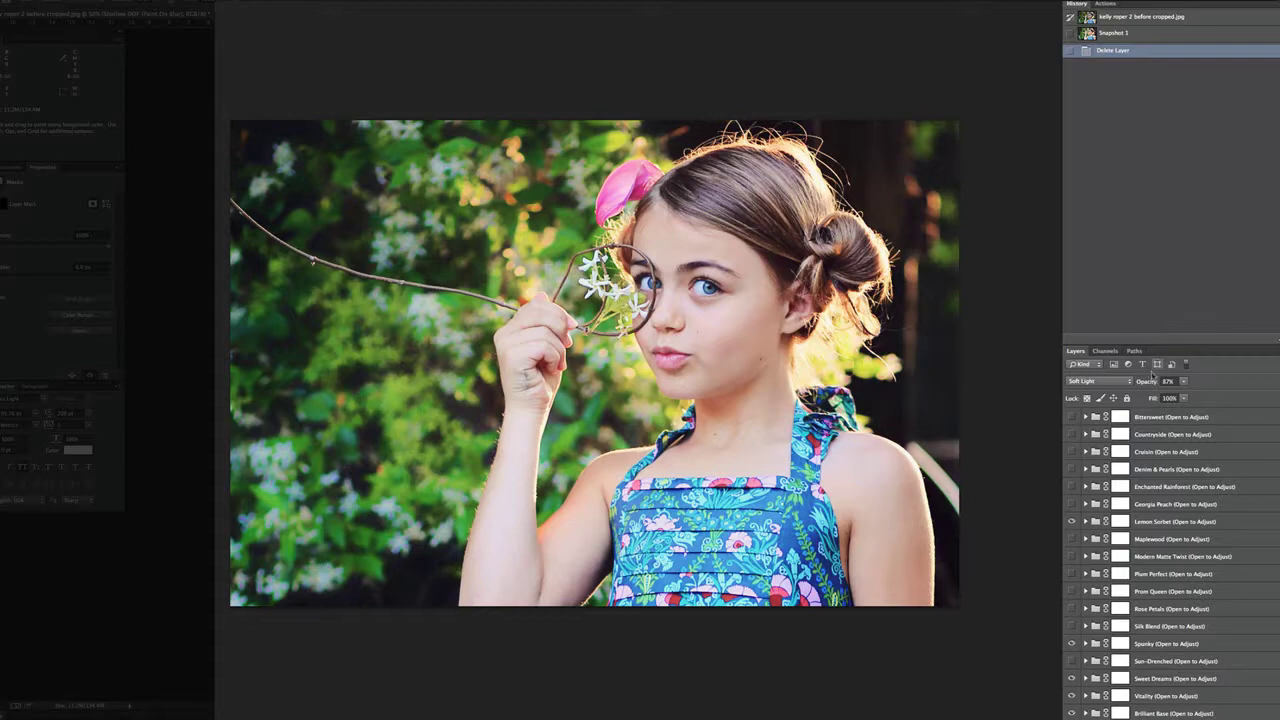
click(1186, 713)
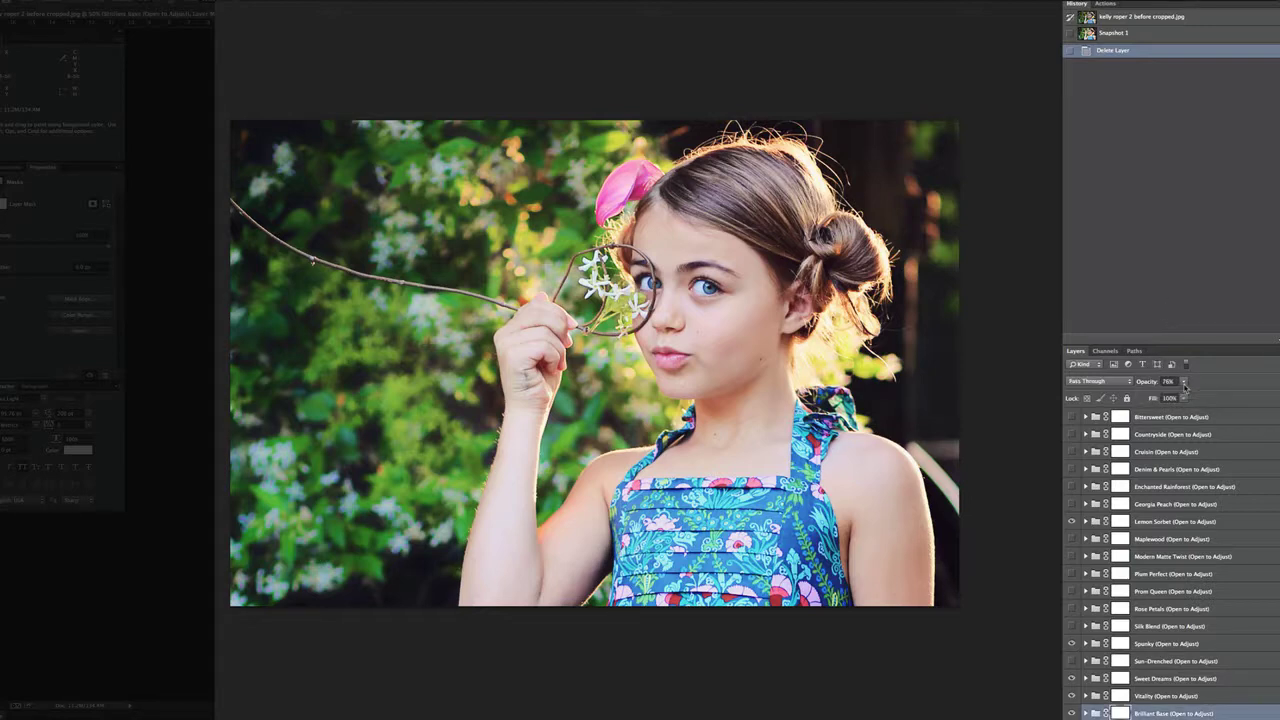
click(1183, 389)
drag(1183, 396, 1170, 398)
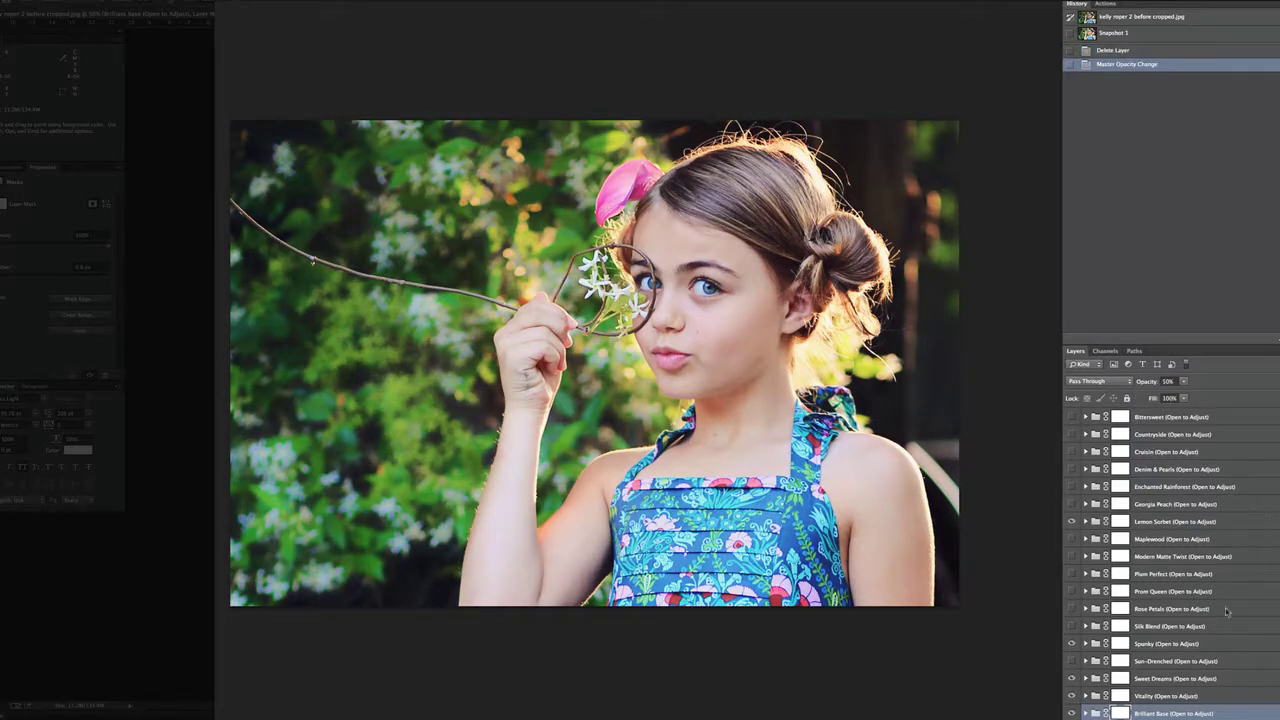
click(1221, 696)
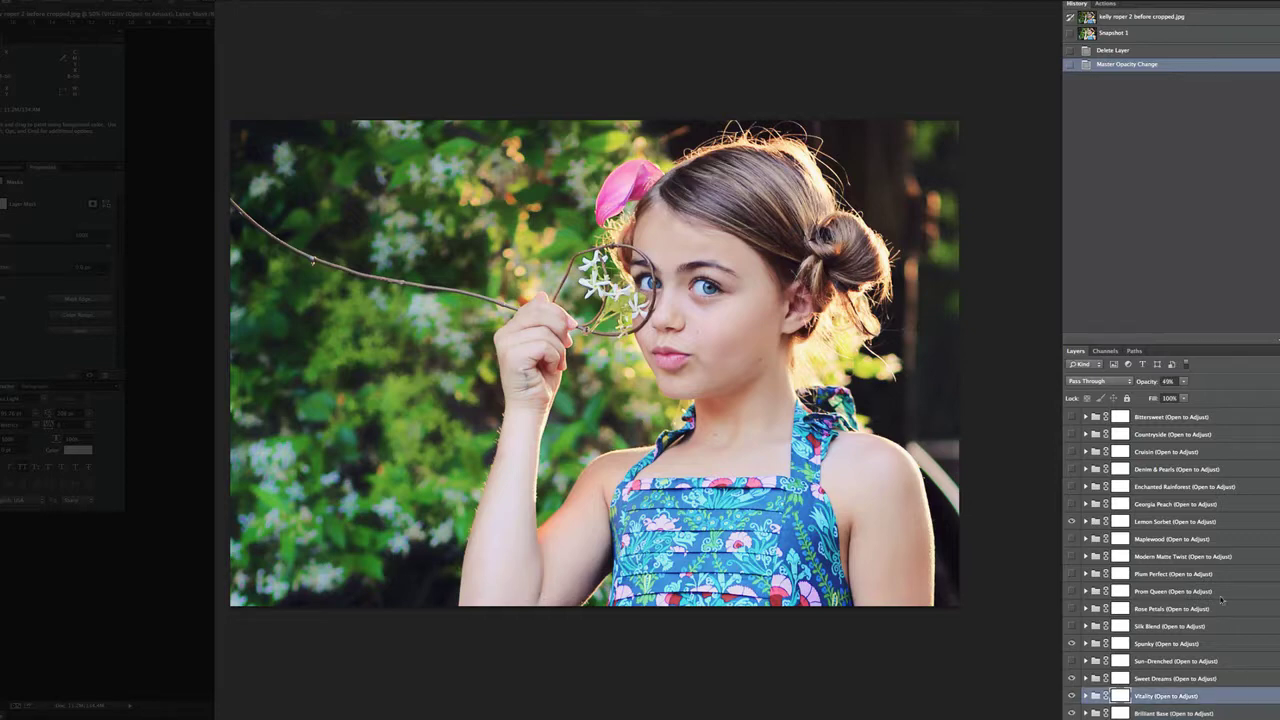
drag(1146, 384, 1154, 383)
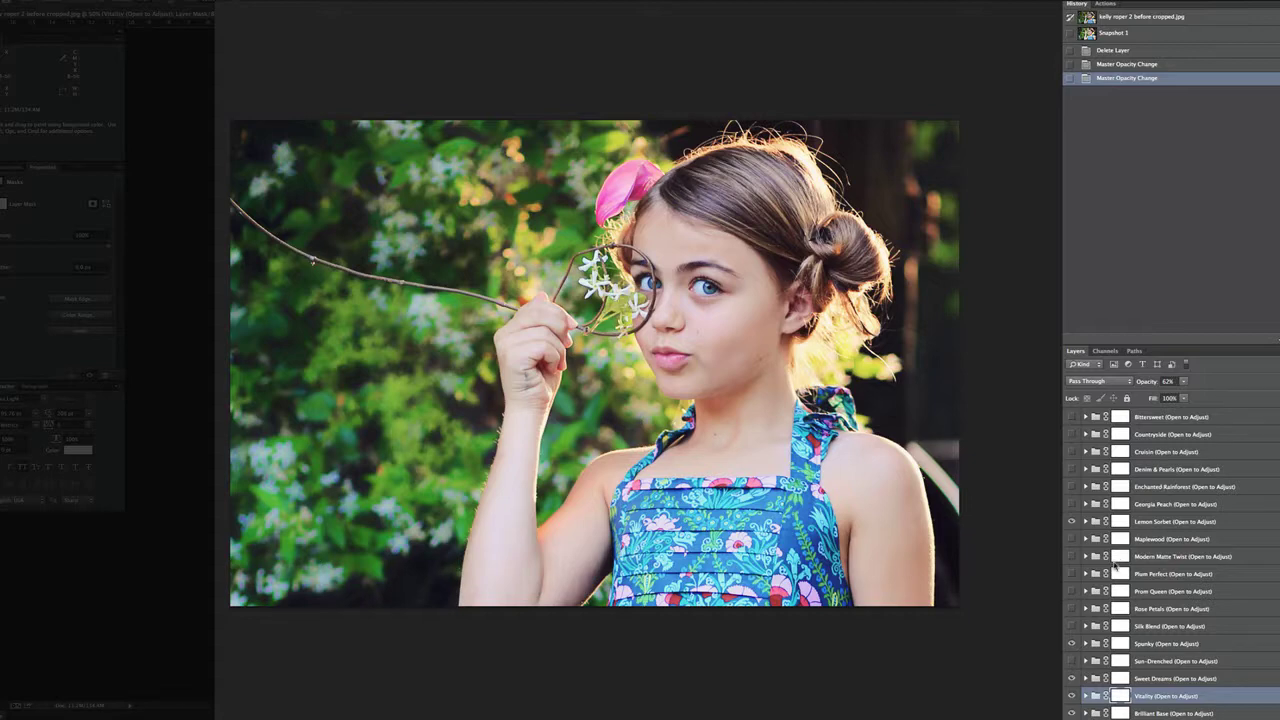
- Make the Silk Blend and Prom Queen layer groups visible
click(1072, 626)
click(1074, 626)
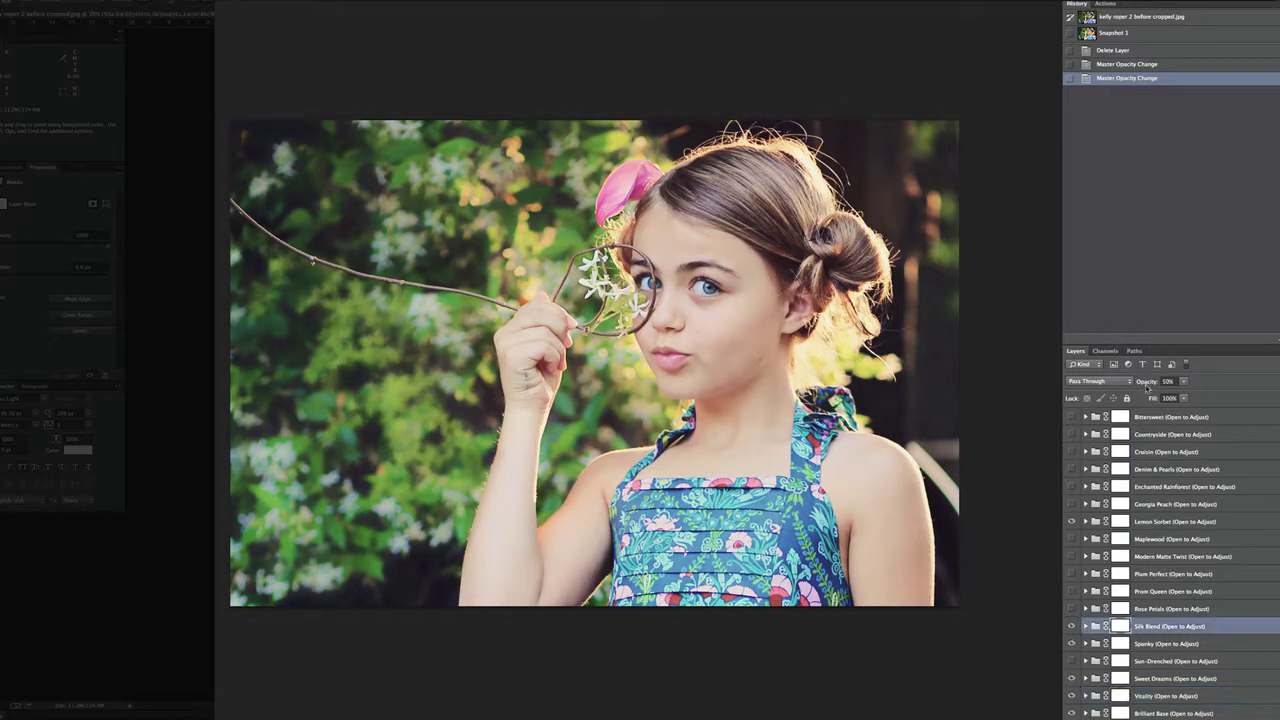
click(1073, 592)
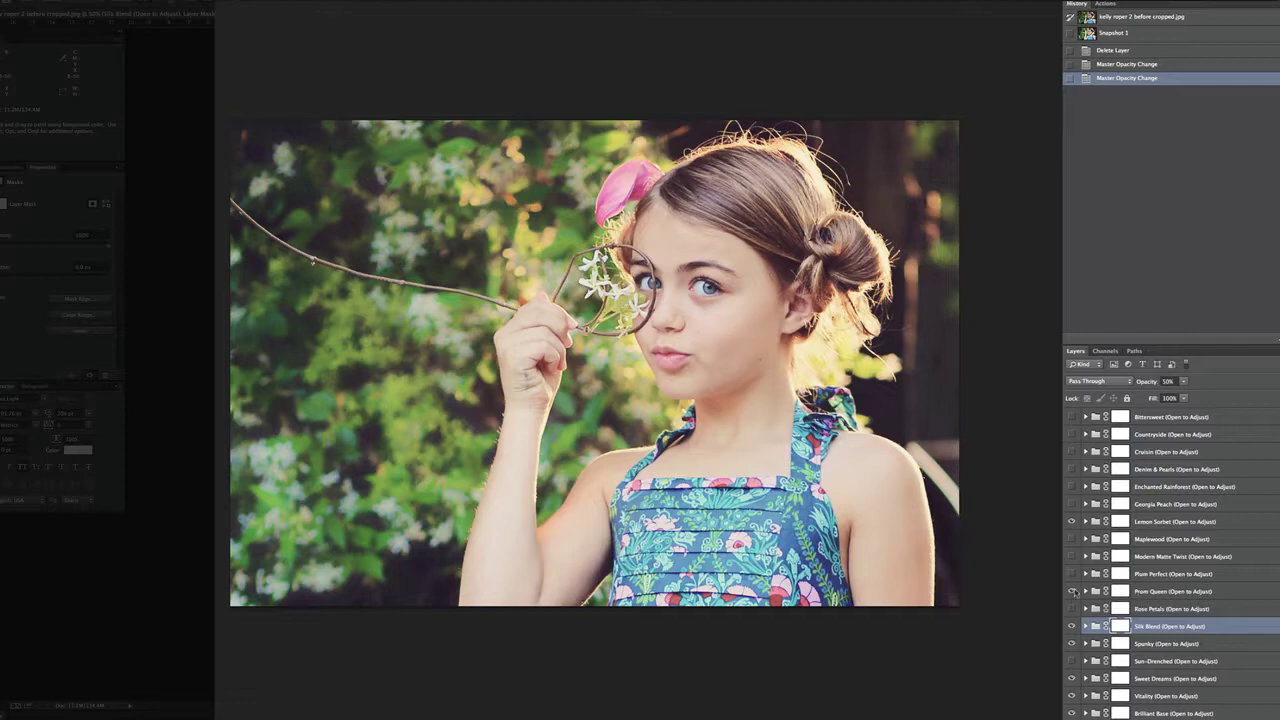
- Run the MCP Custom Sunburst action and continue through its instructions until the sunburst can be transformed
click(1107, 4)
scroll(1195, 218, up, 8)
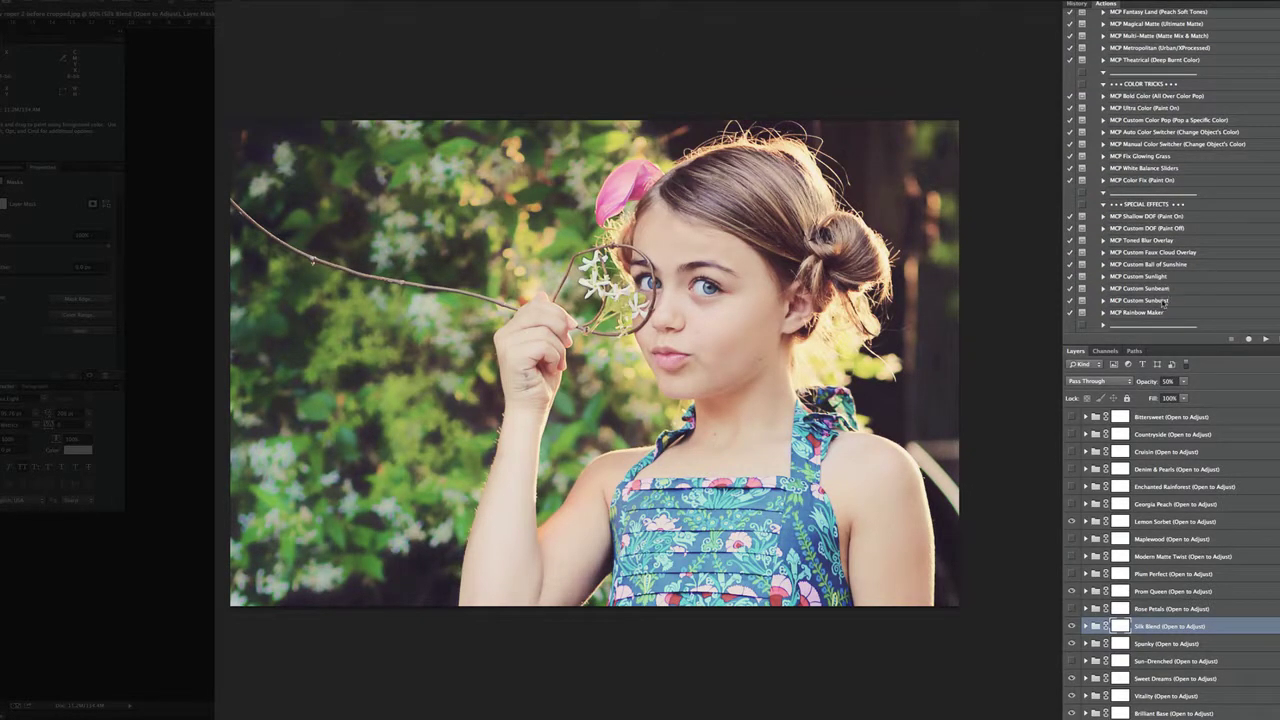
click(1164, 300)
click(1265, 341)
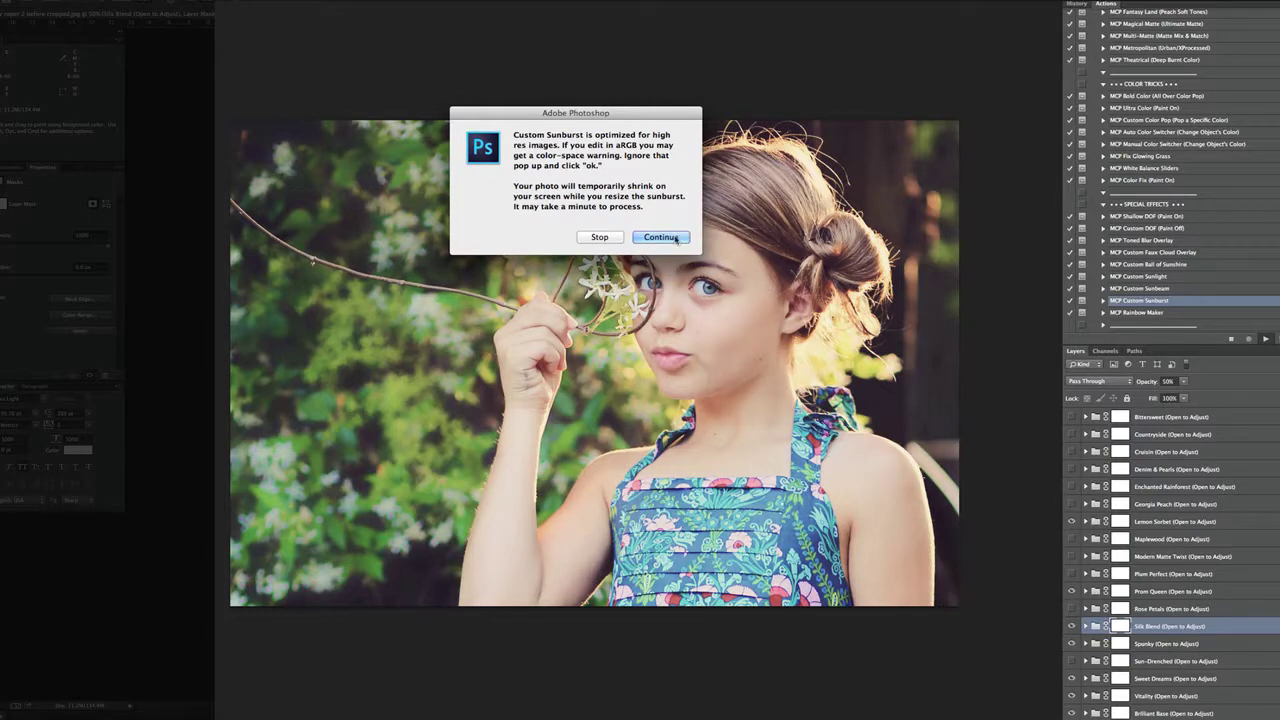
click(668, 238)
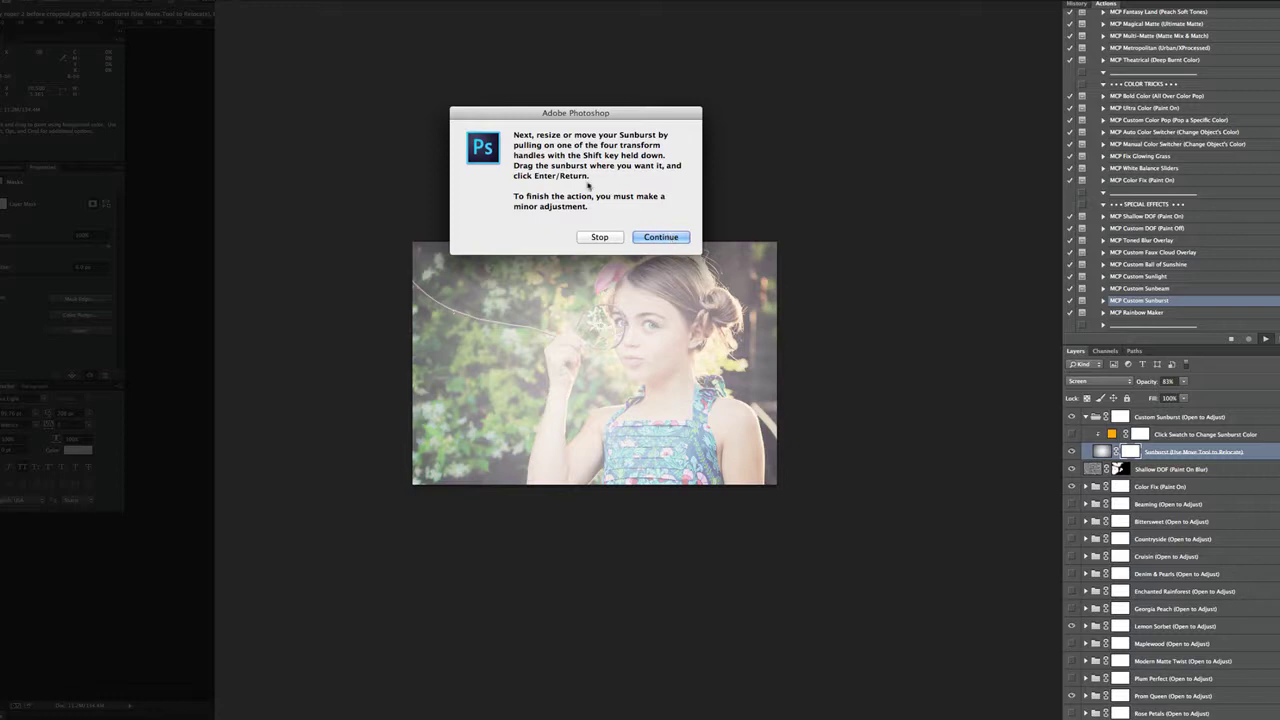
click(655, 238)
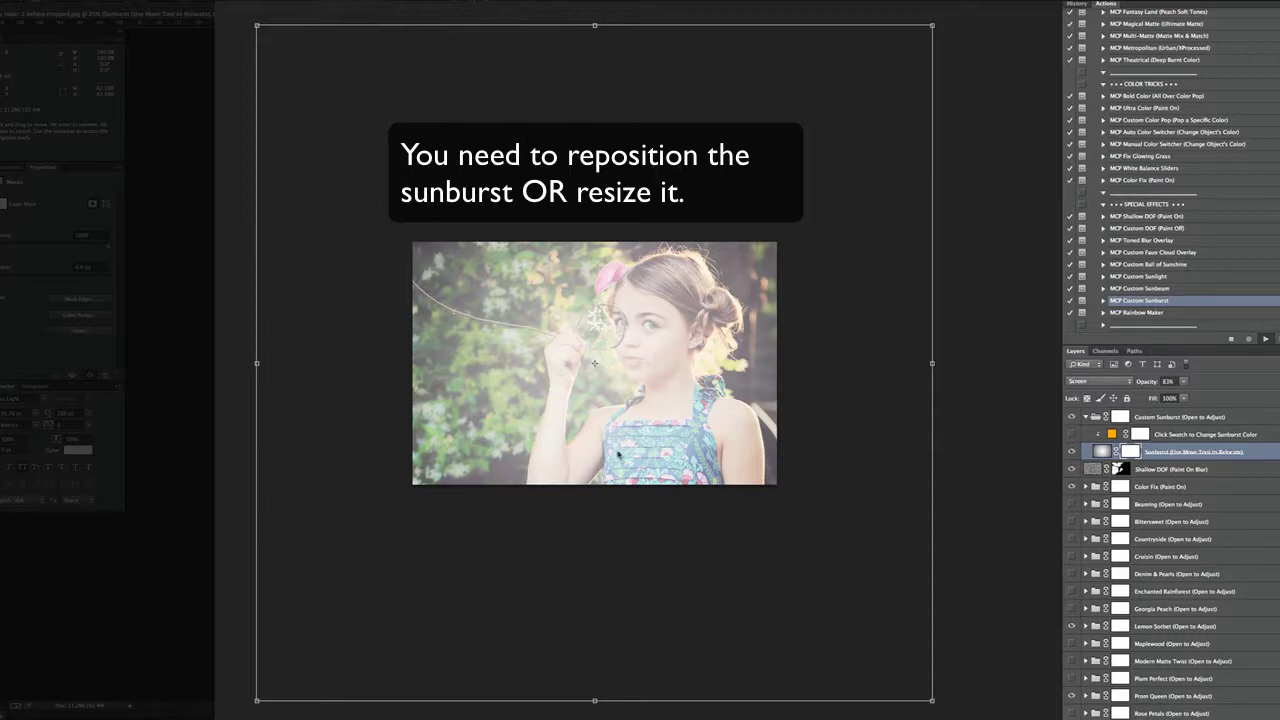
- Move the sunburst so its center lies just outside the photo's upper-right corner, apply the transform and finish the action
drag(715, 160, 856, 72)
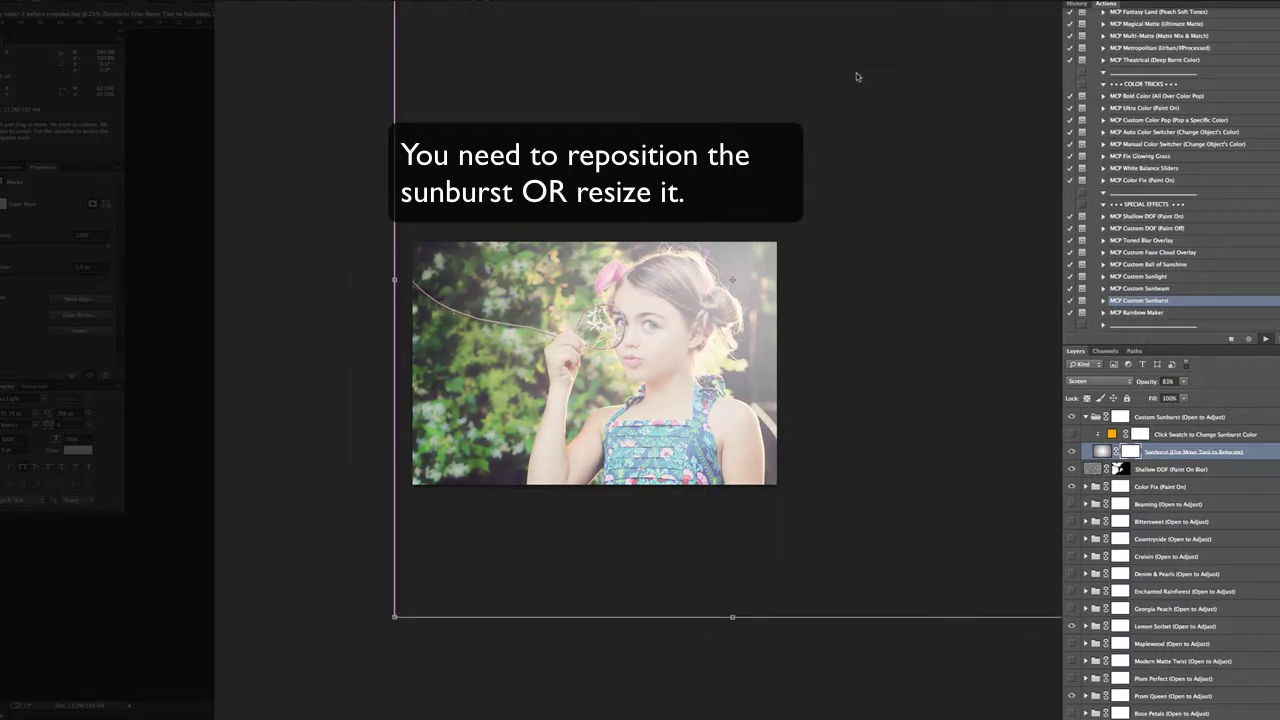
drag(797, 300, 825, 272)
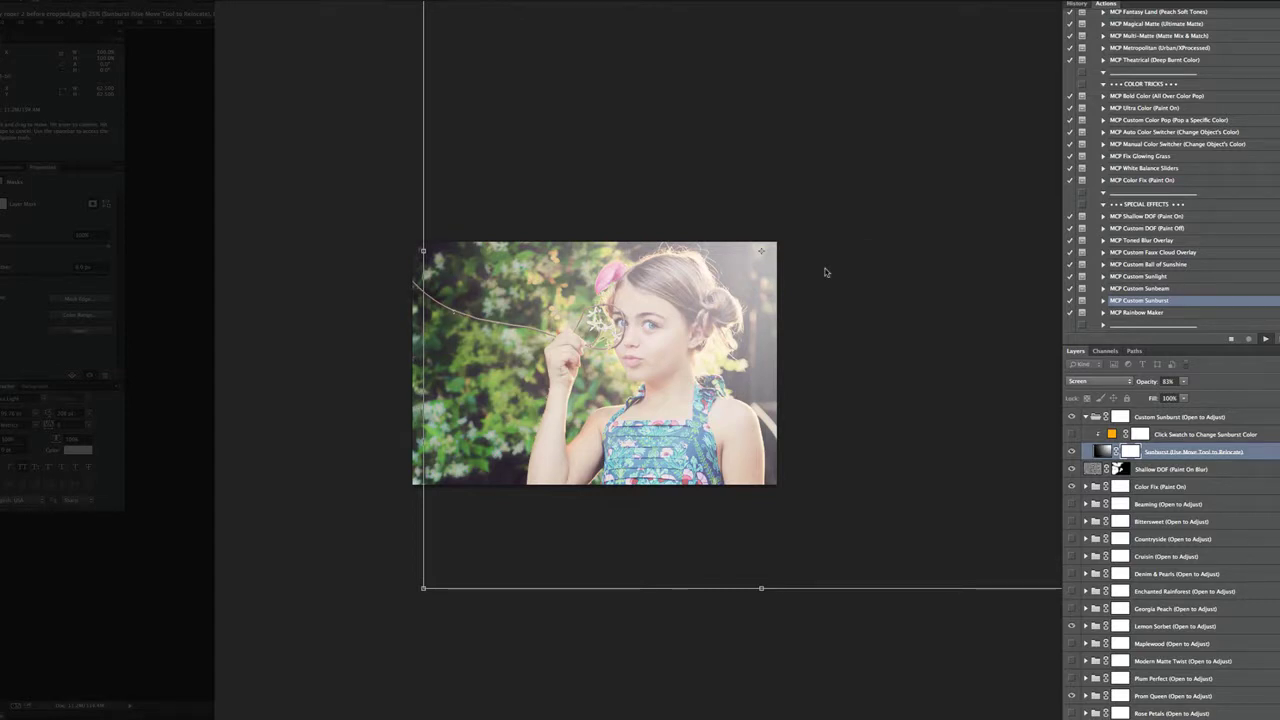
drag(765, 300, 829, 231)
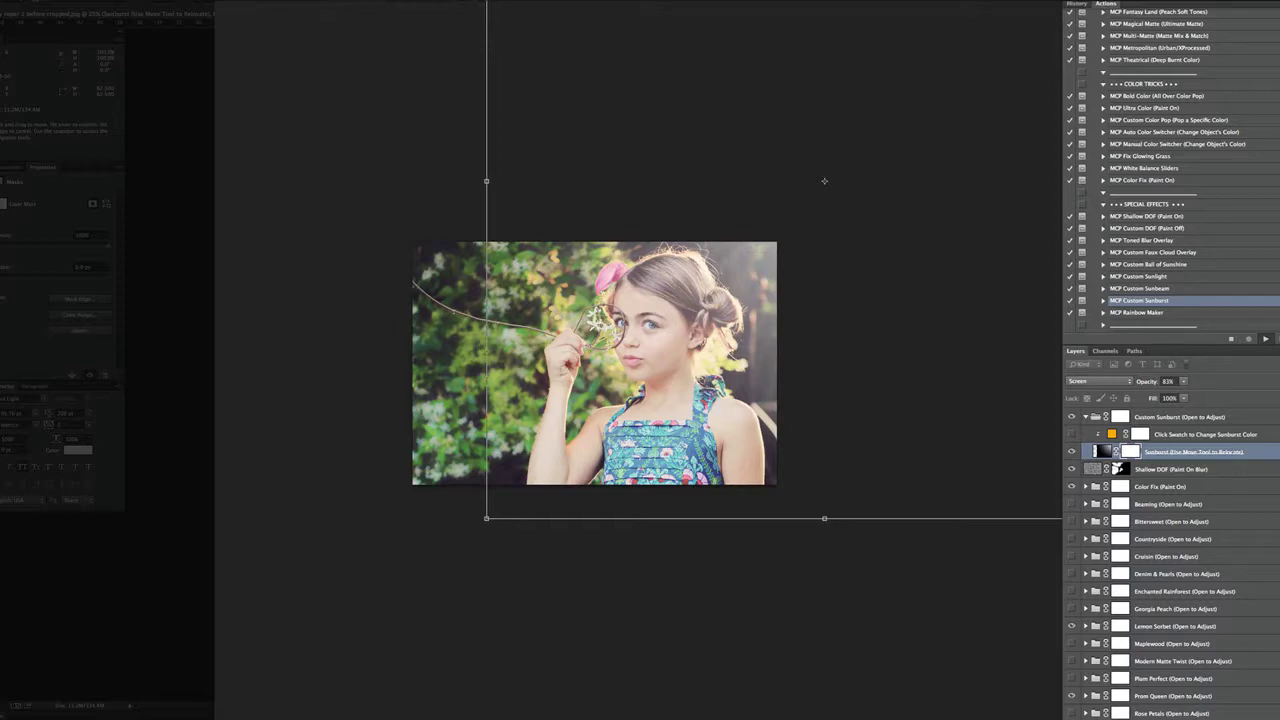
key(Return)
key(super+plus)
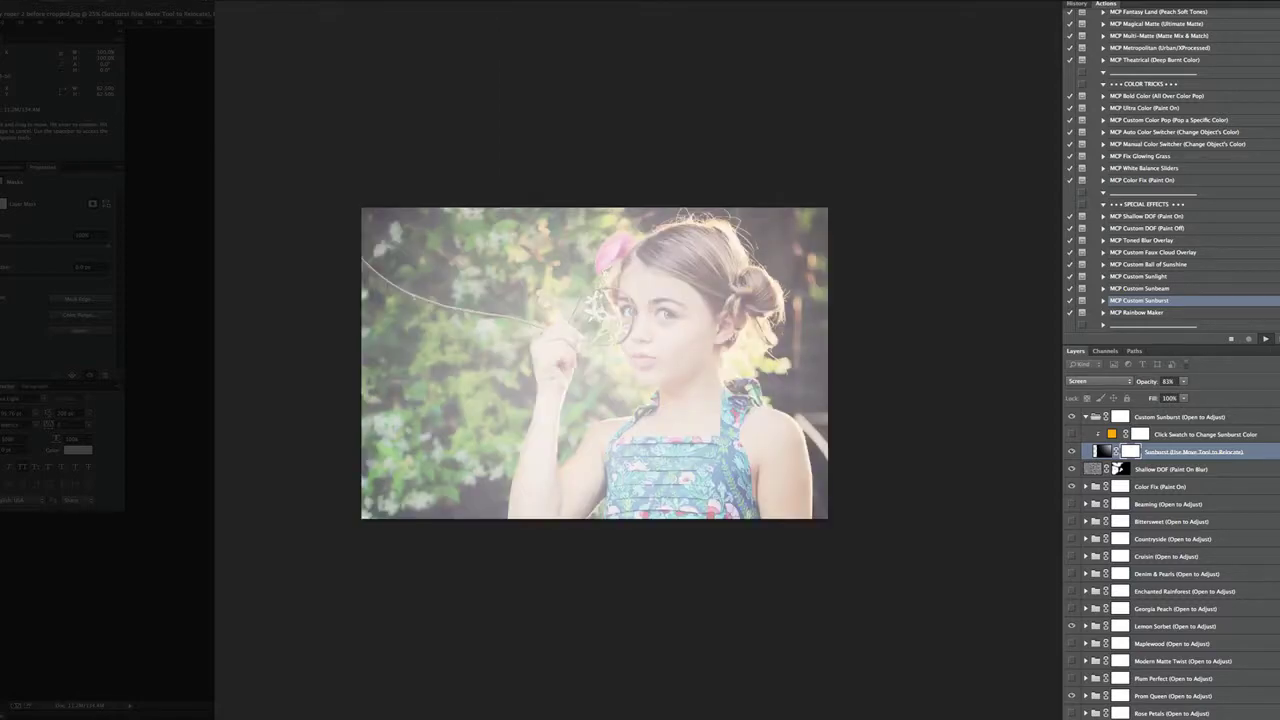
key(super+plus)
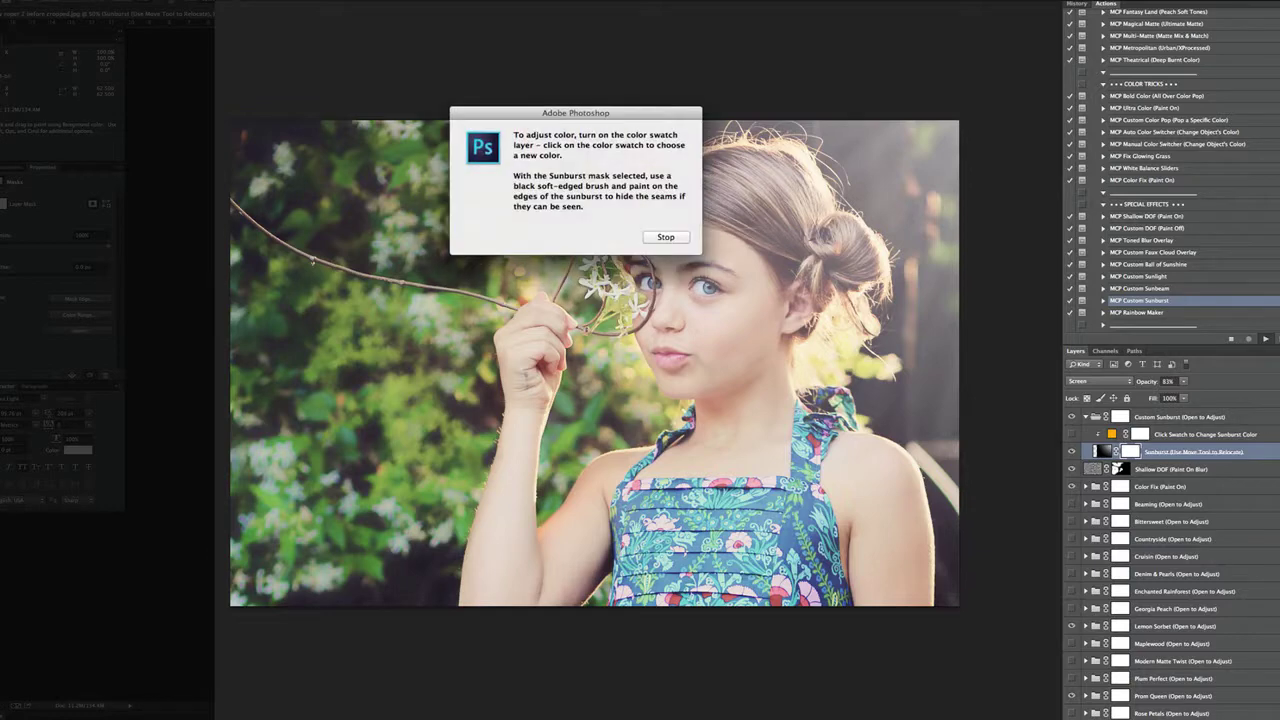
click(670, 239)
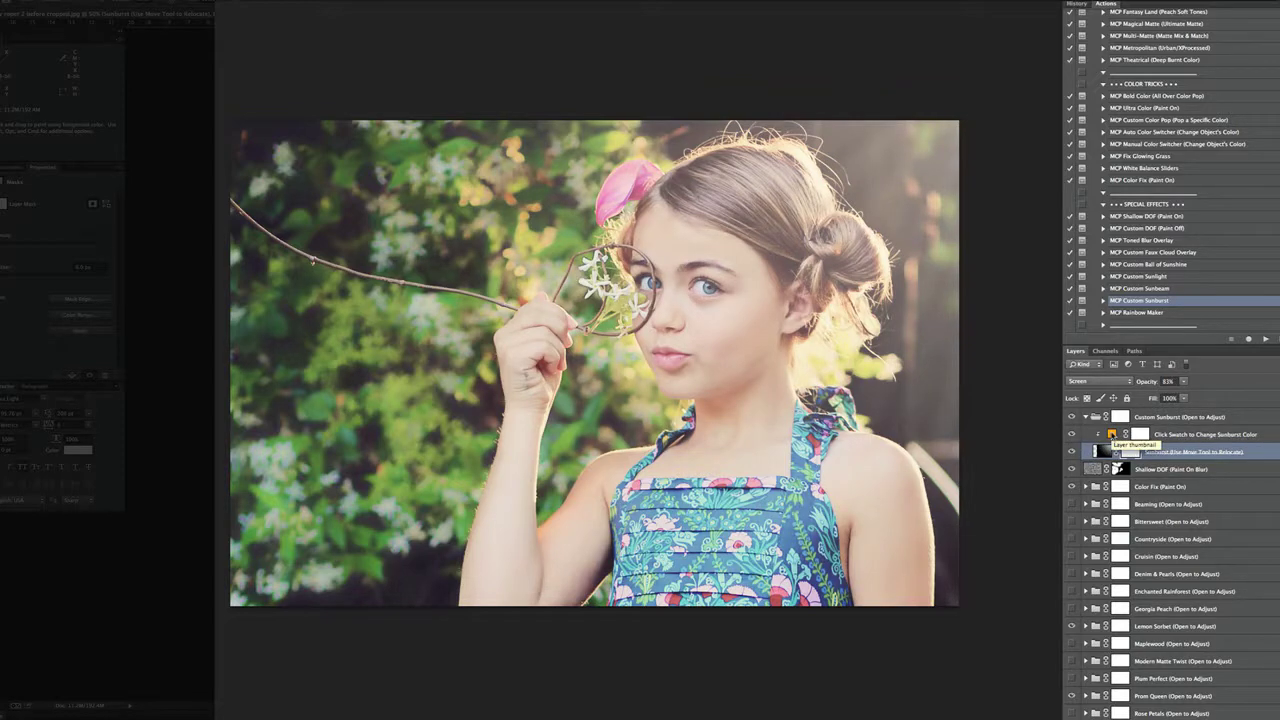
- Set the sunburst's color swatch to orange f9a329 and collapse the Custom Sunburst layer group
double_click(1111, 434)
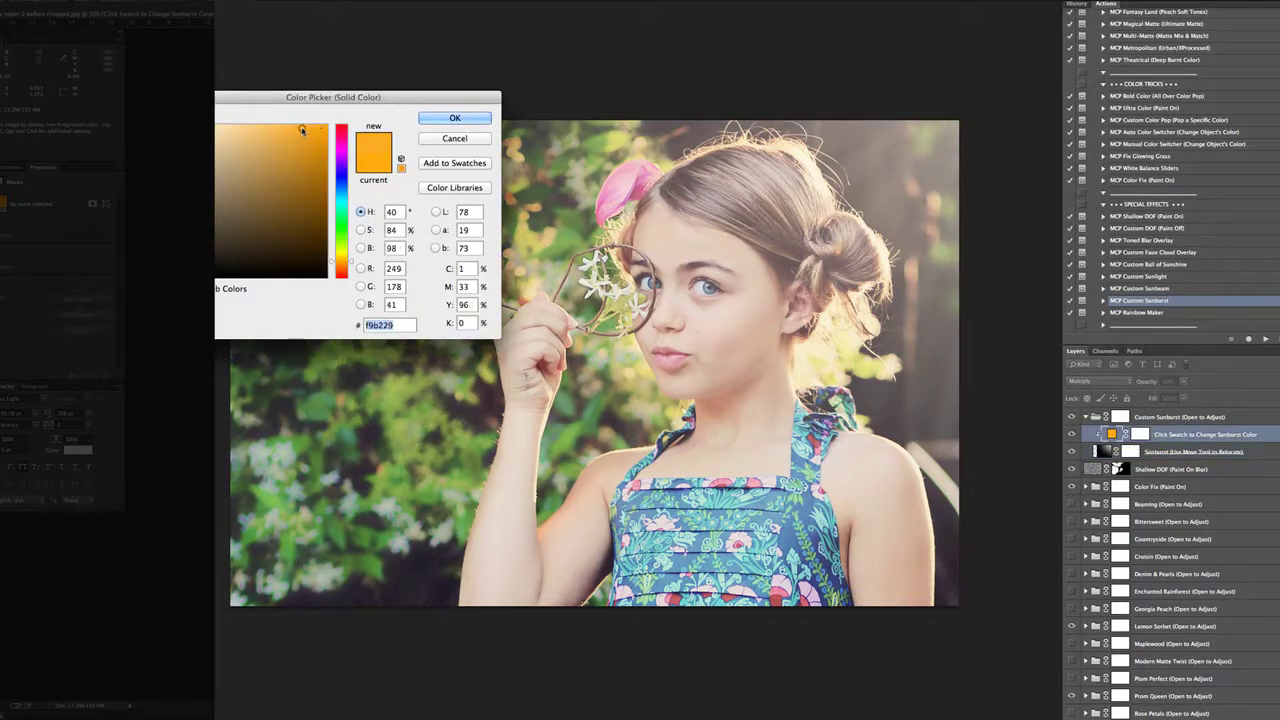
click(341, 132)
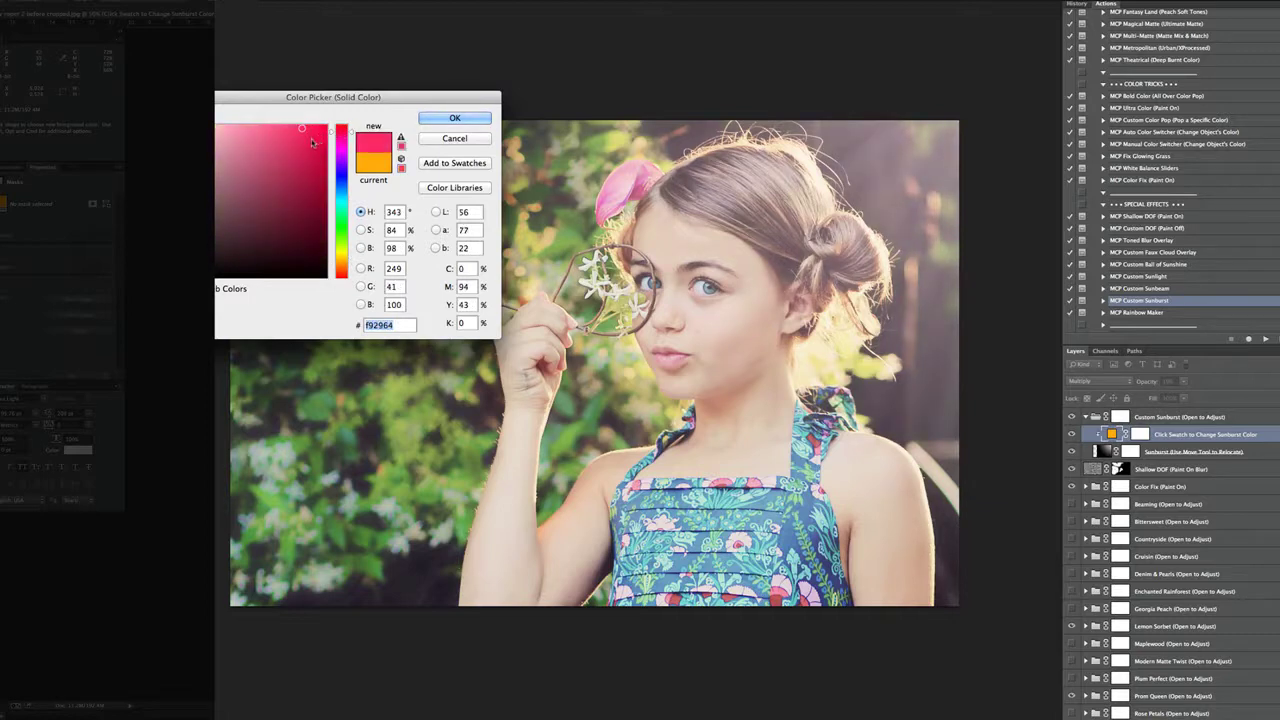
click(340, 266)
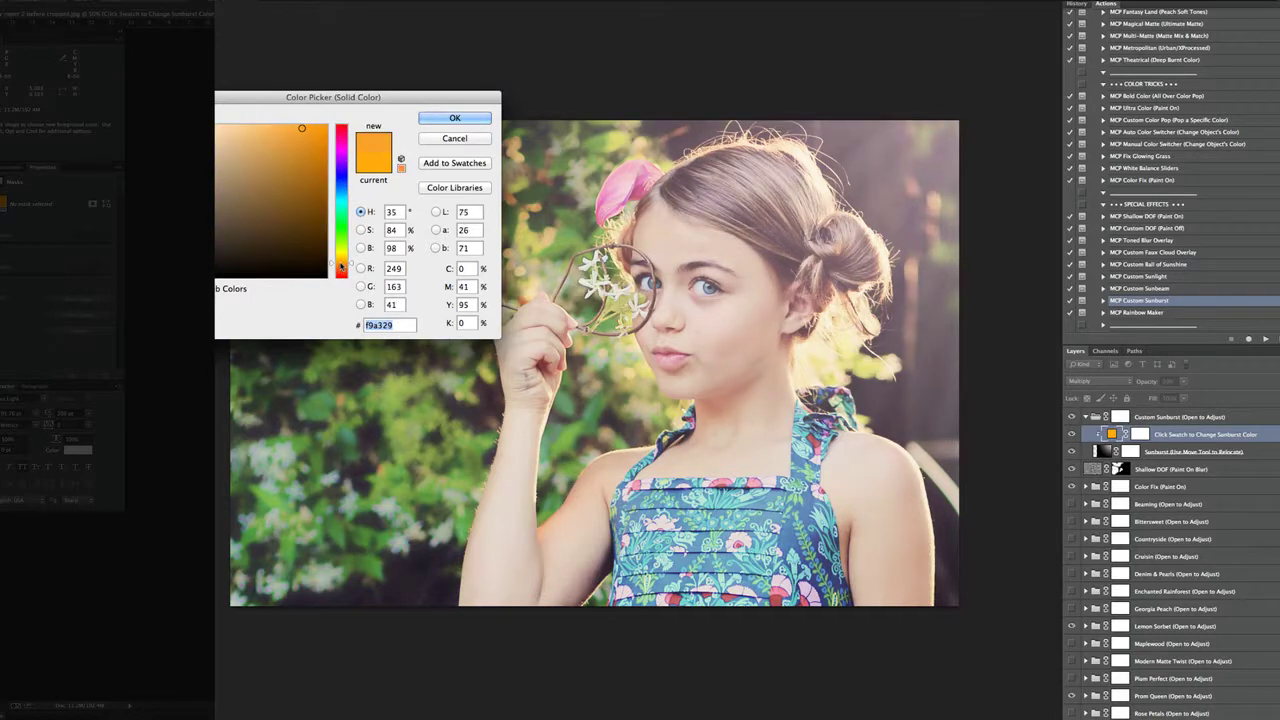
click(454, 118)
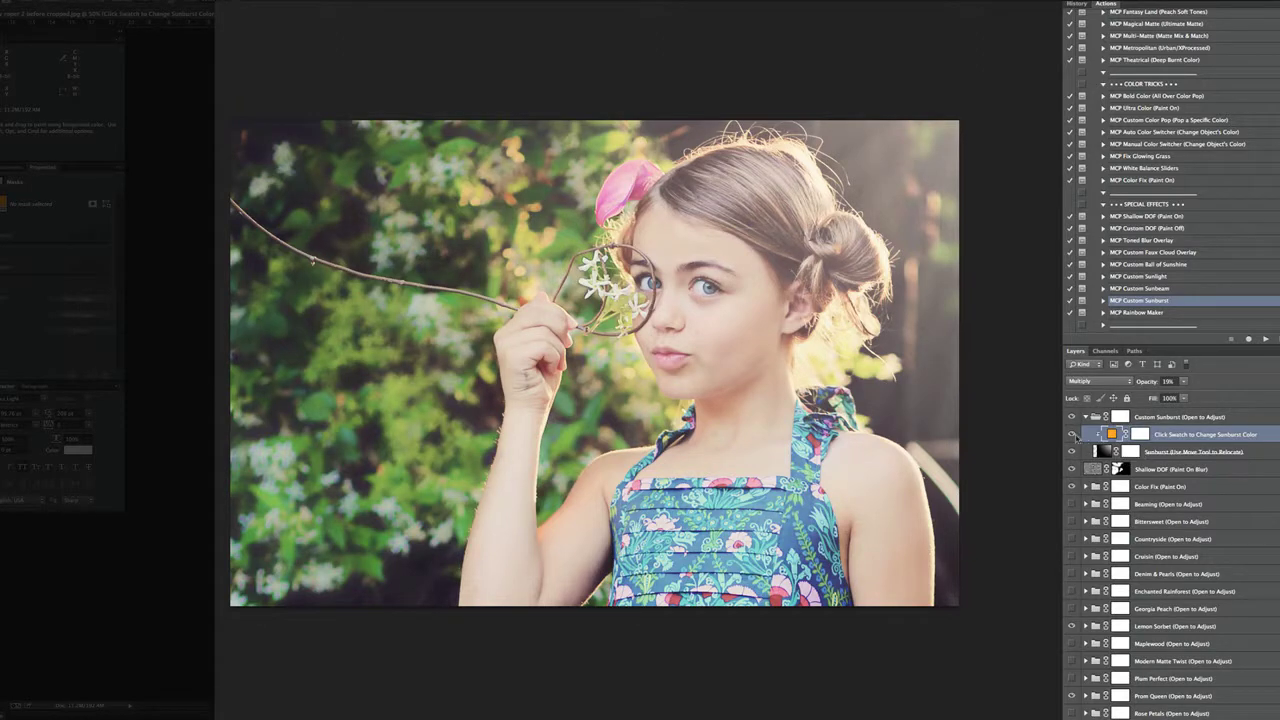
click(1082, 416)
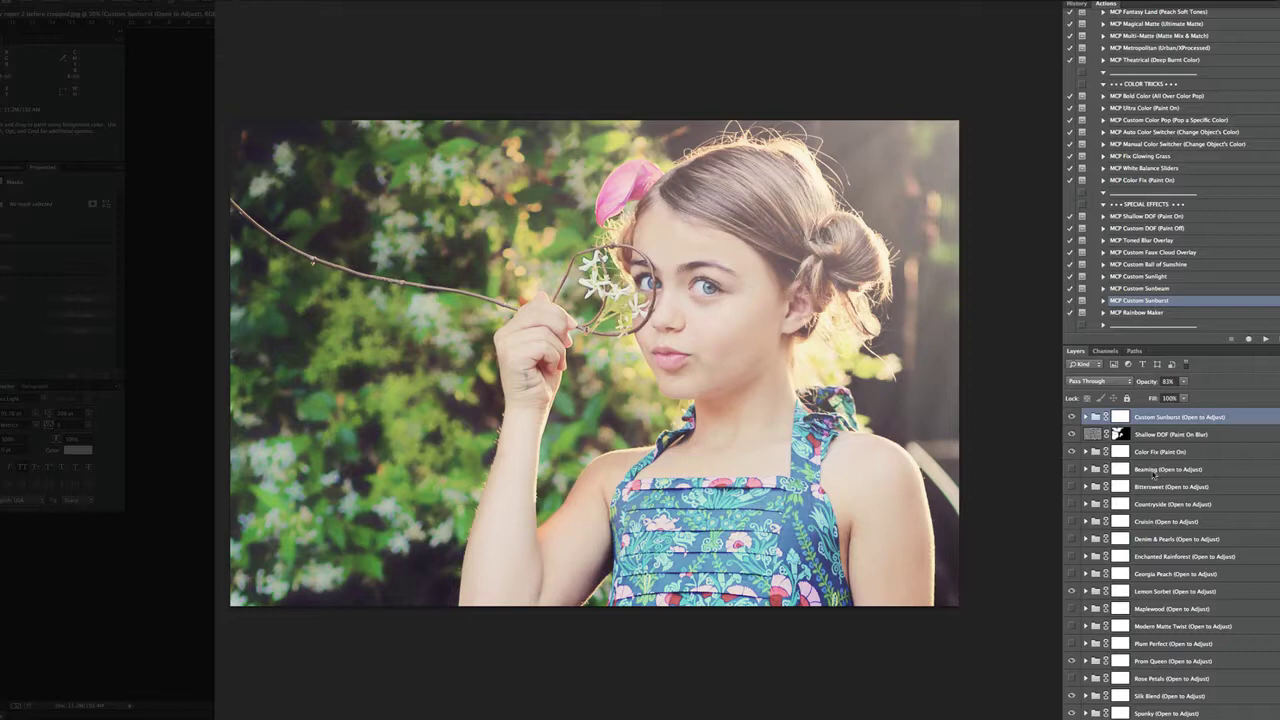
- Run the MCP Precision Sharp action to add a masked selective sharpening layer above the sunburst
scroll(1152, 234, up, 2)
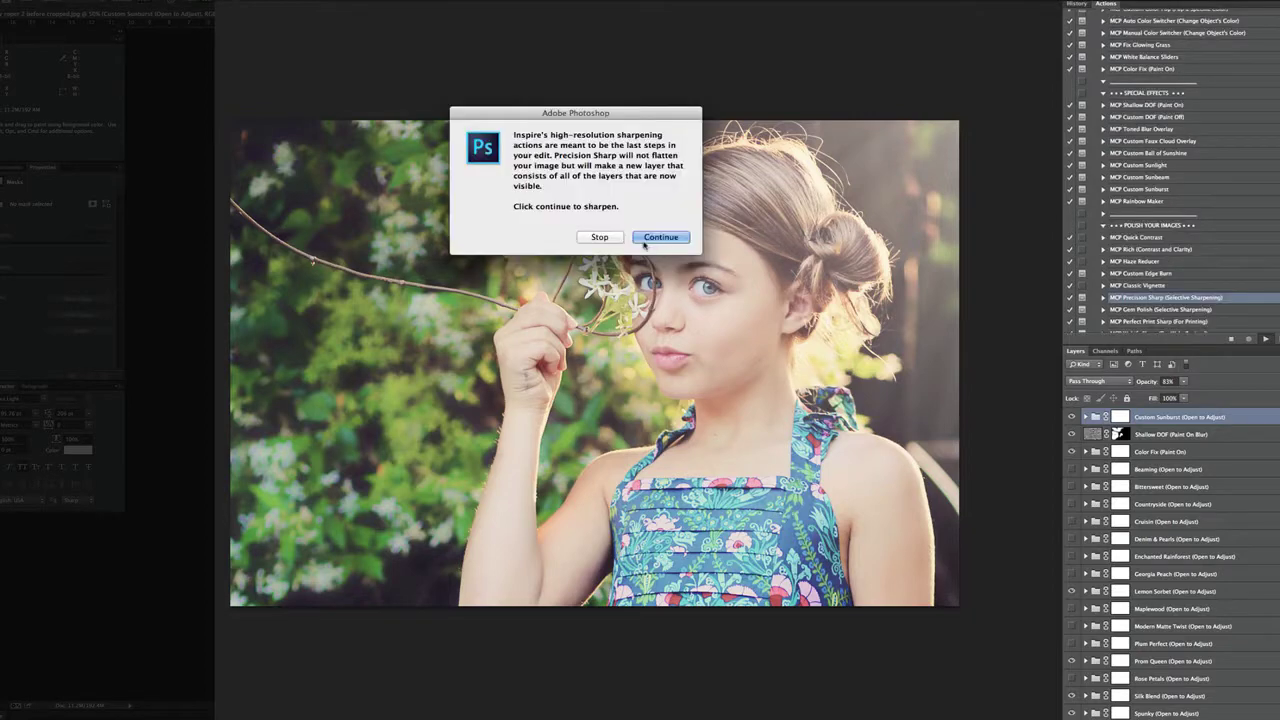
click(660, 240)
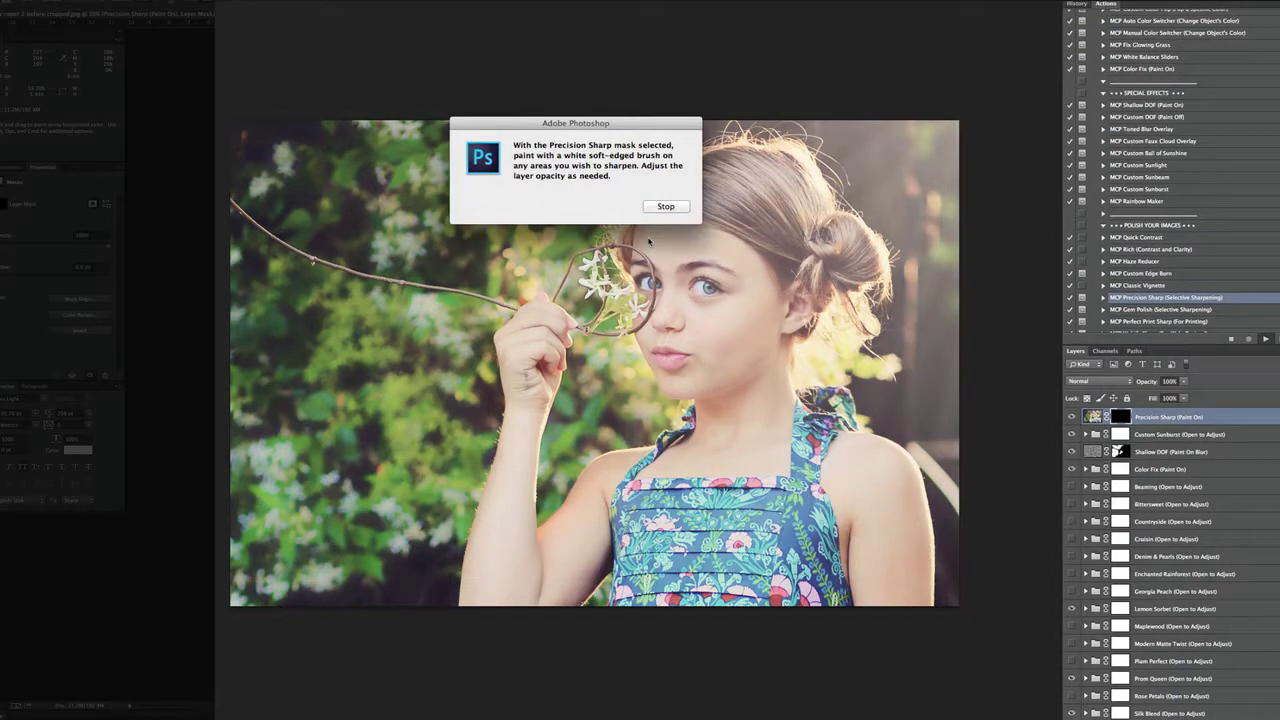
click(664, 207)
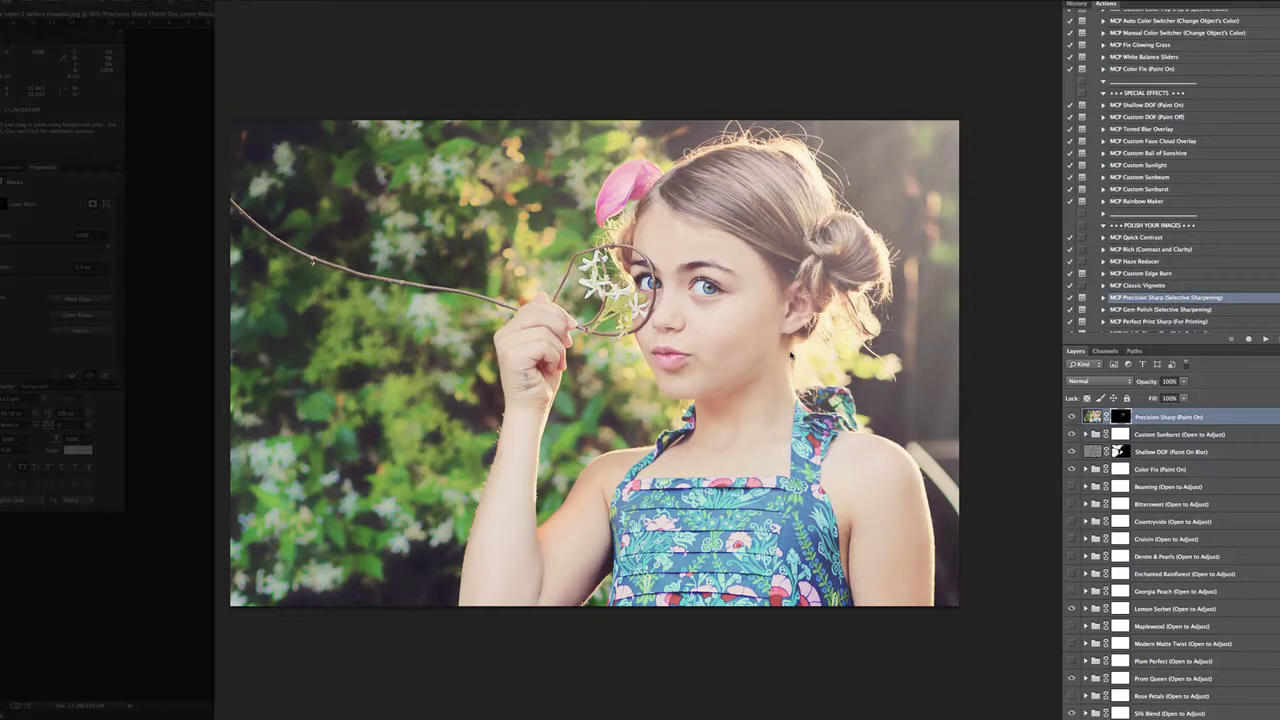
- Set the Precision Sharp layer's opacity to 56%
click(1184, 383)
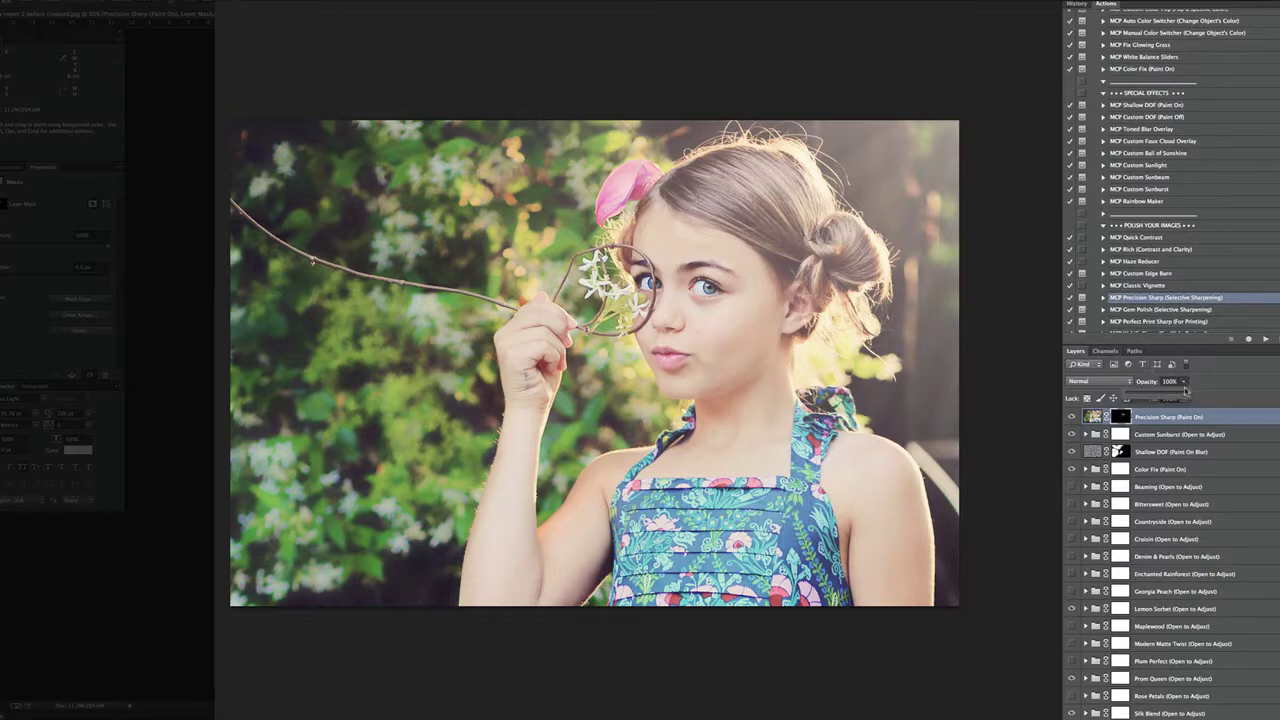
mouse_move(1186, 390)
mouse_down()
mouse_move(1156, 396)
mouse_move(1167, 396)
mouse_up()
click(1227, 382)
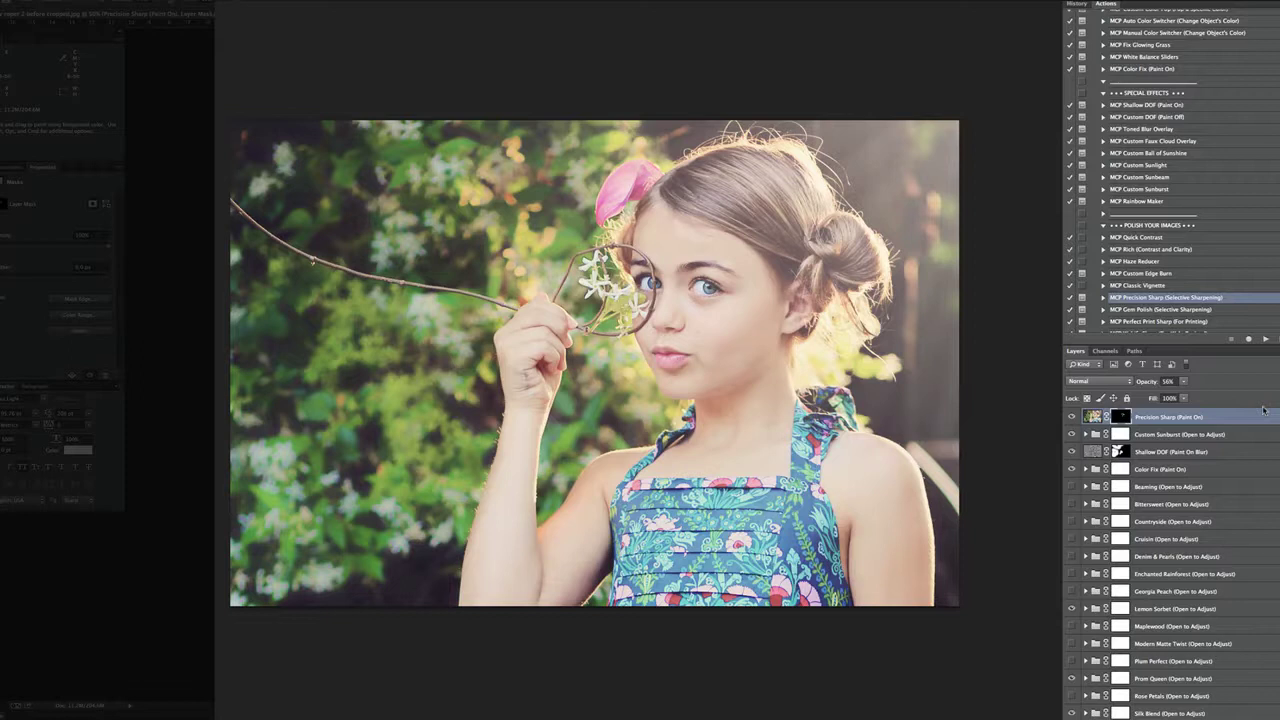
- Gather all edit layers with the MCP Group Everything action and set the resulting group's opacity to 78%
scroll(1238, 256, down, 5)
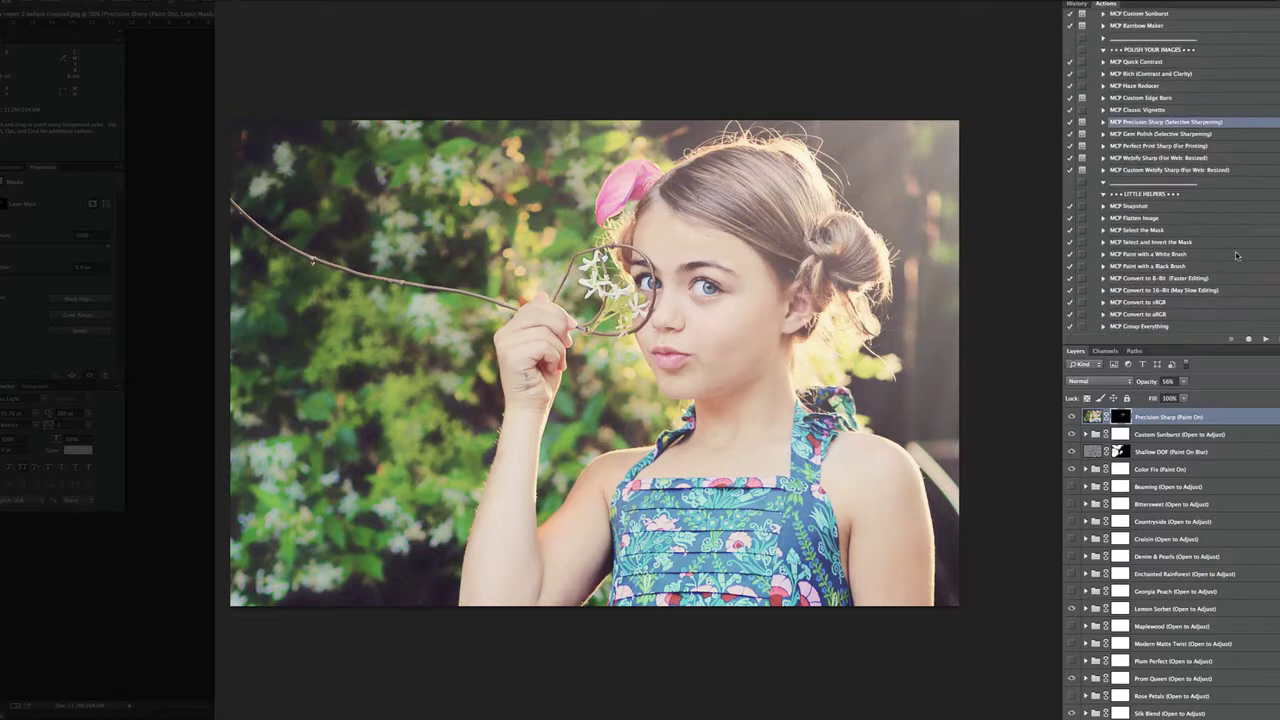
click(1162, 327)
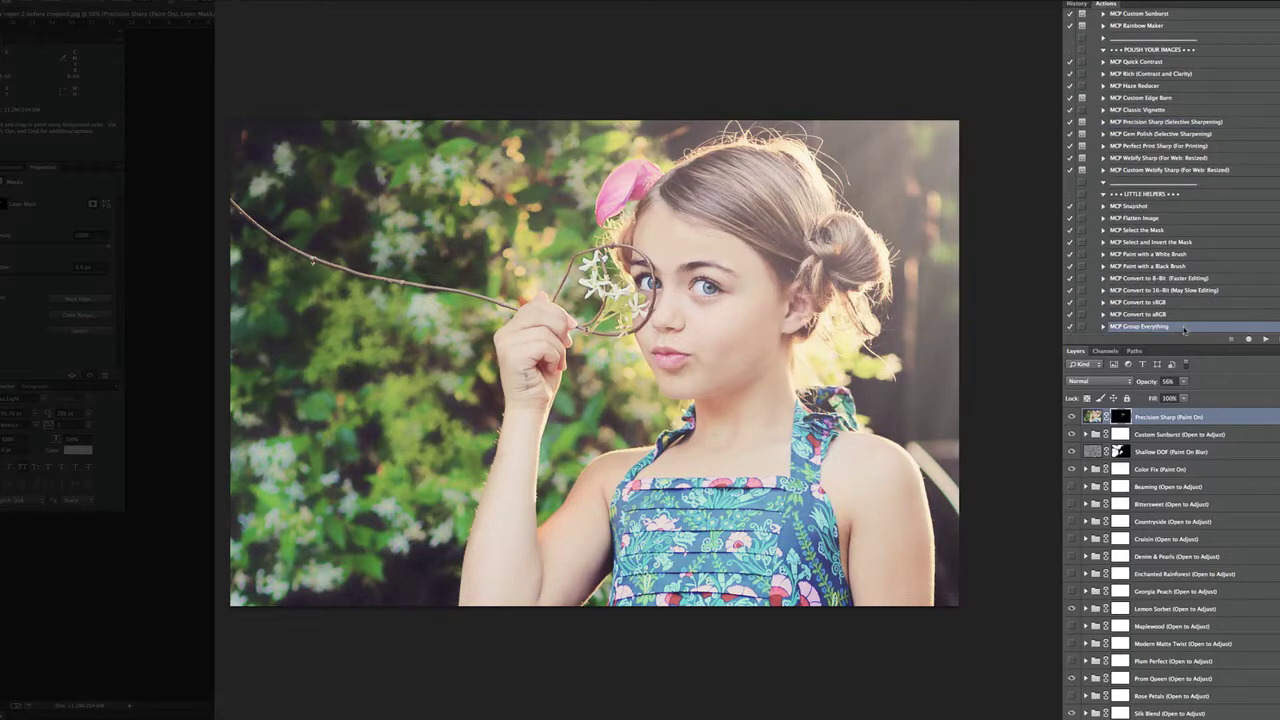
click(1265, 340)
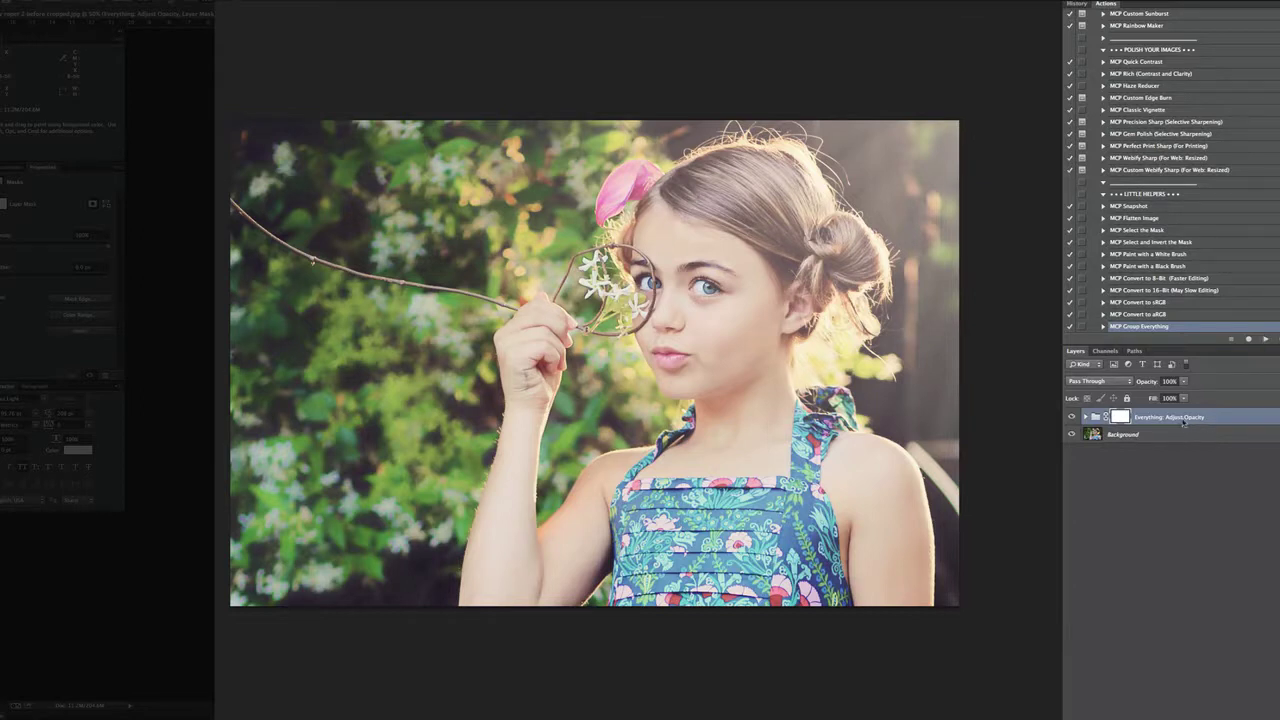
click(1184, 381)
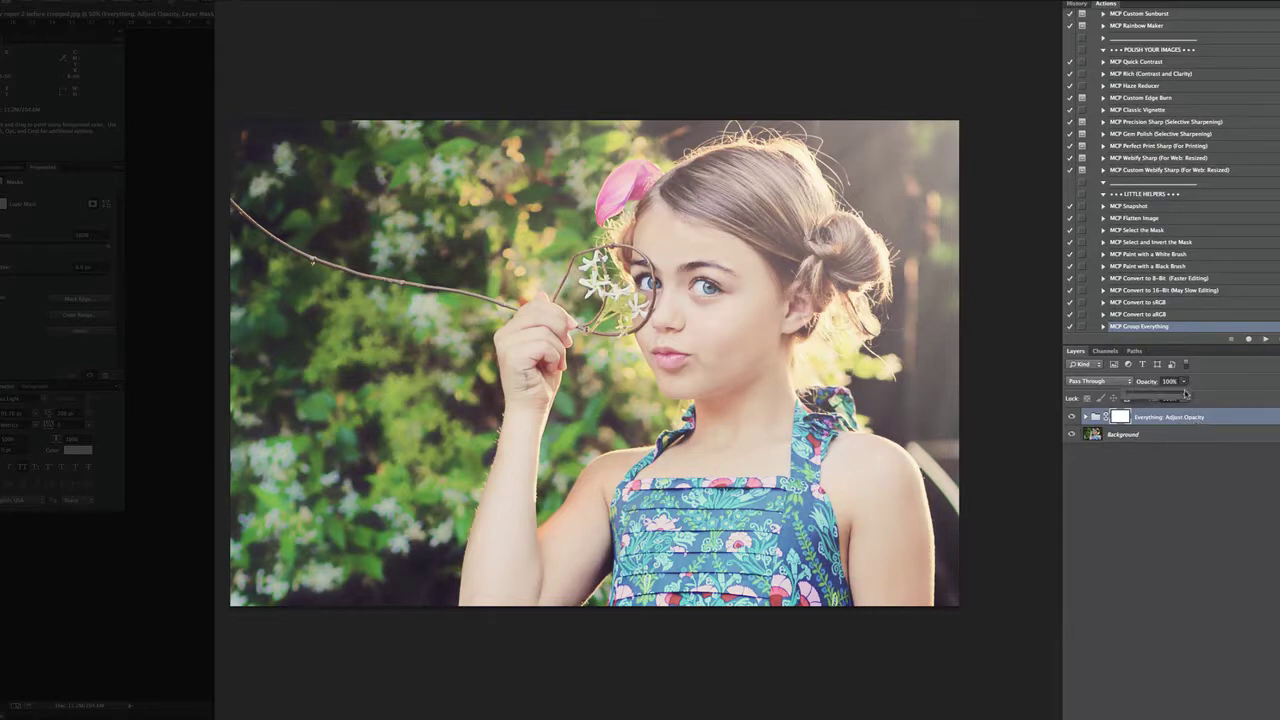
drag(1187, 398, 1174, 398)
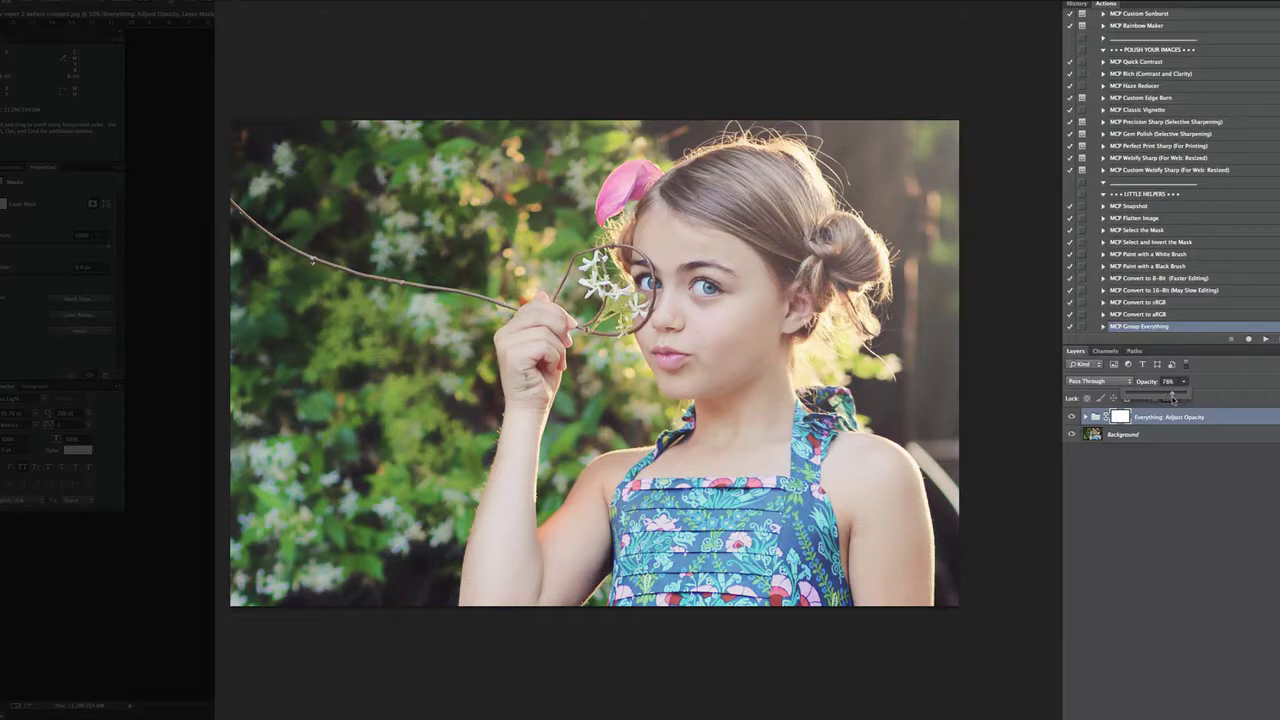
- Take a second history snapshot of the edit and compare it with the first snapshot and the original photo
click(1149, 207)
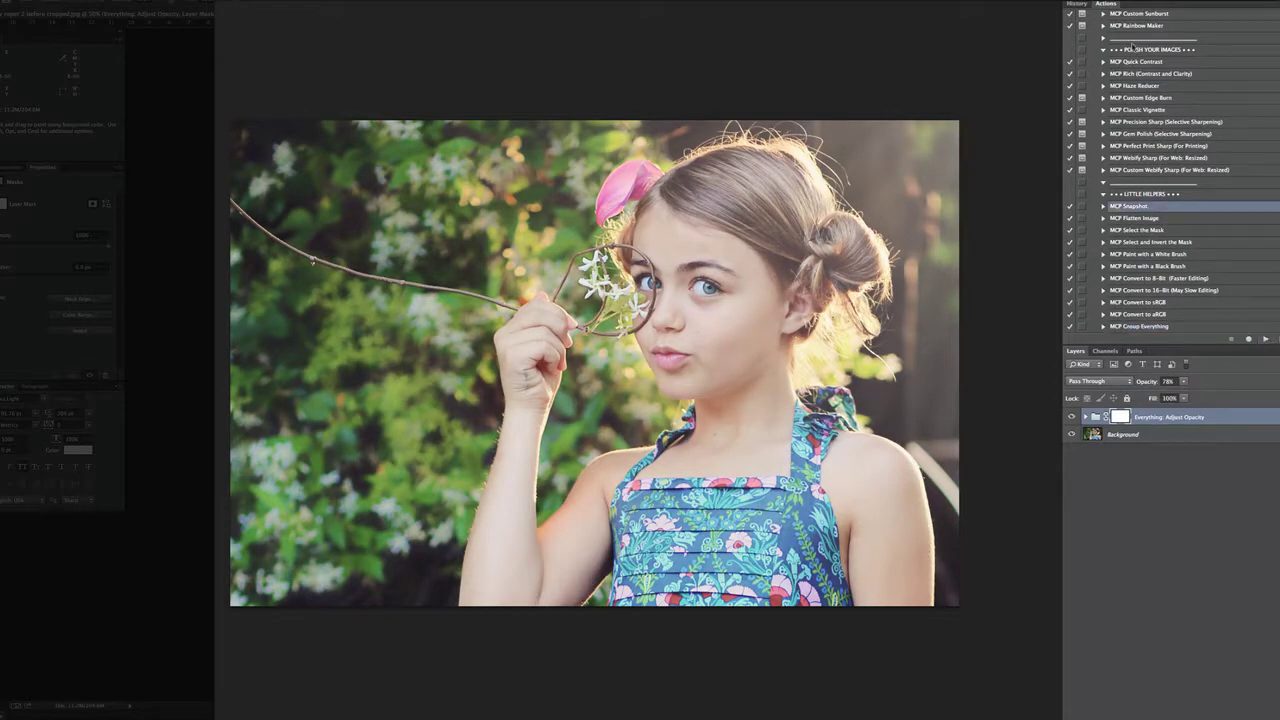
click(1077, 5)
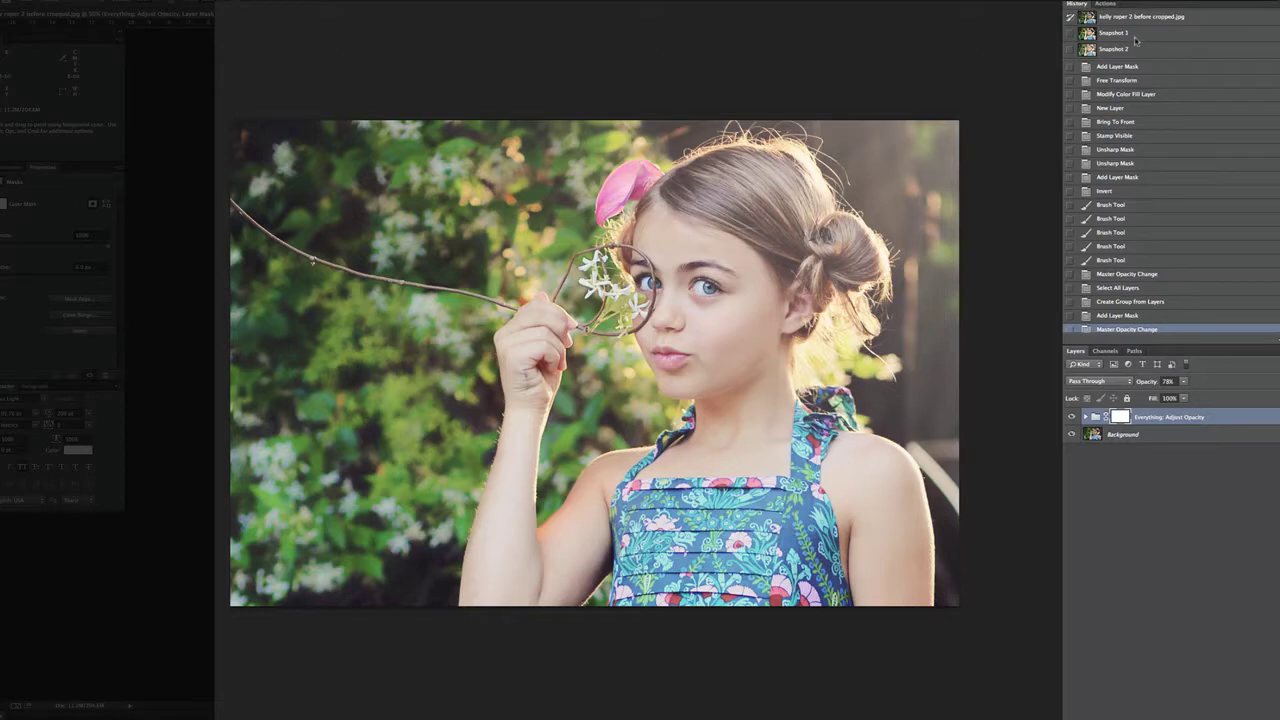
click(1143, 33)
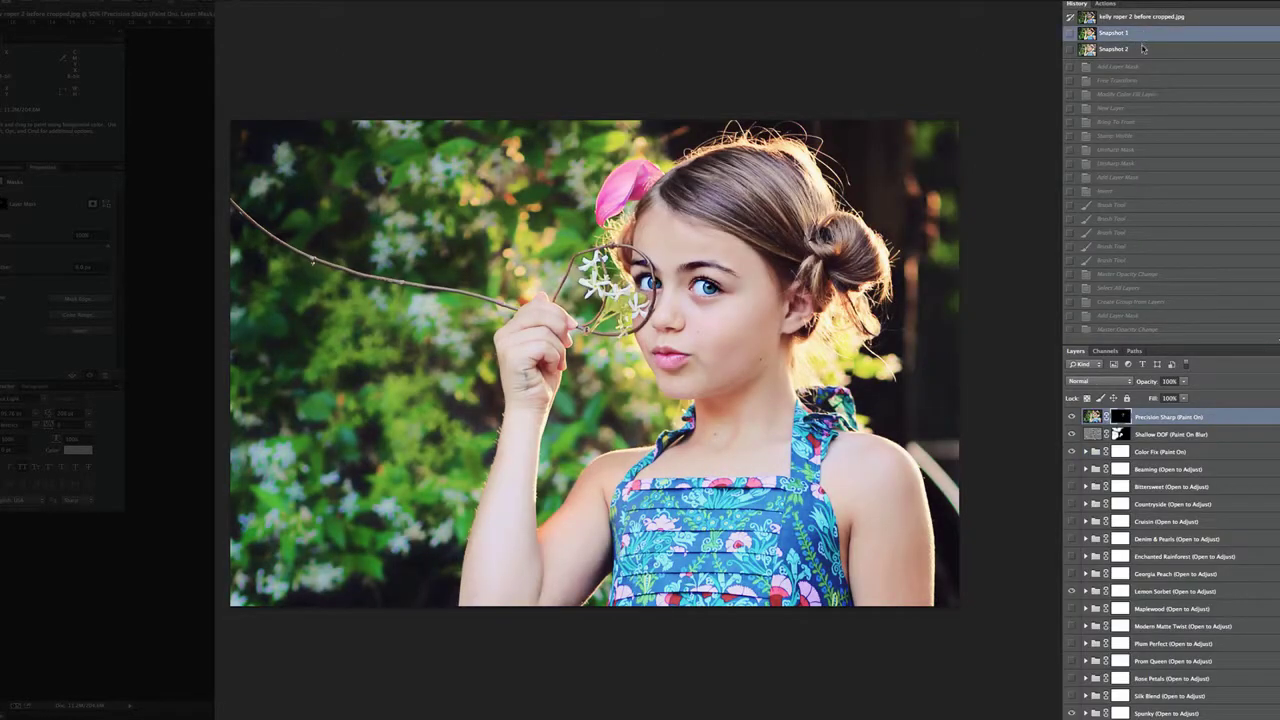
click(1143, 18)
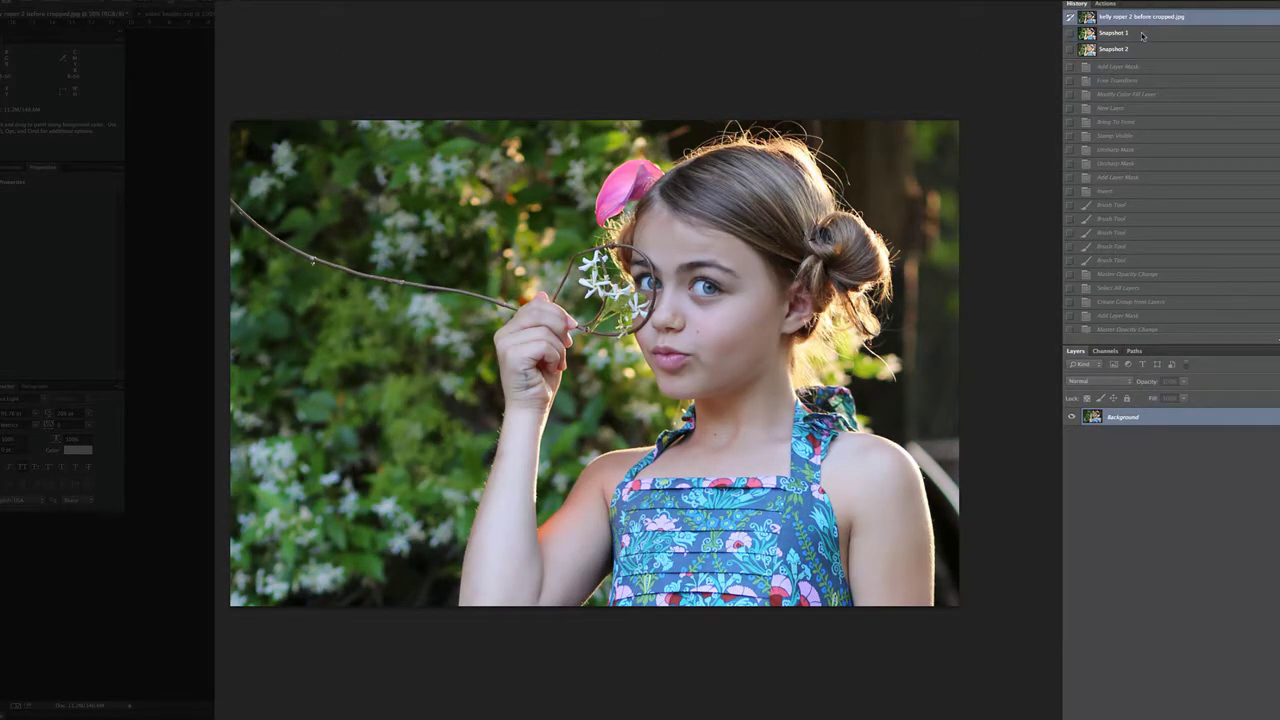
click(1143, 34)
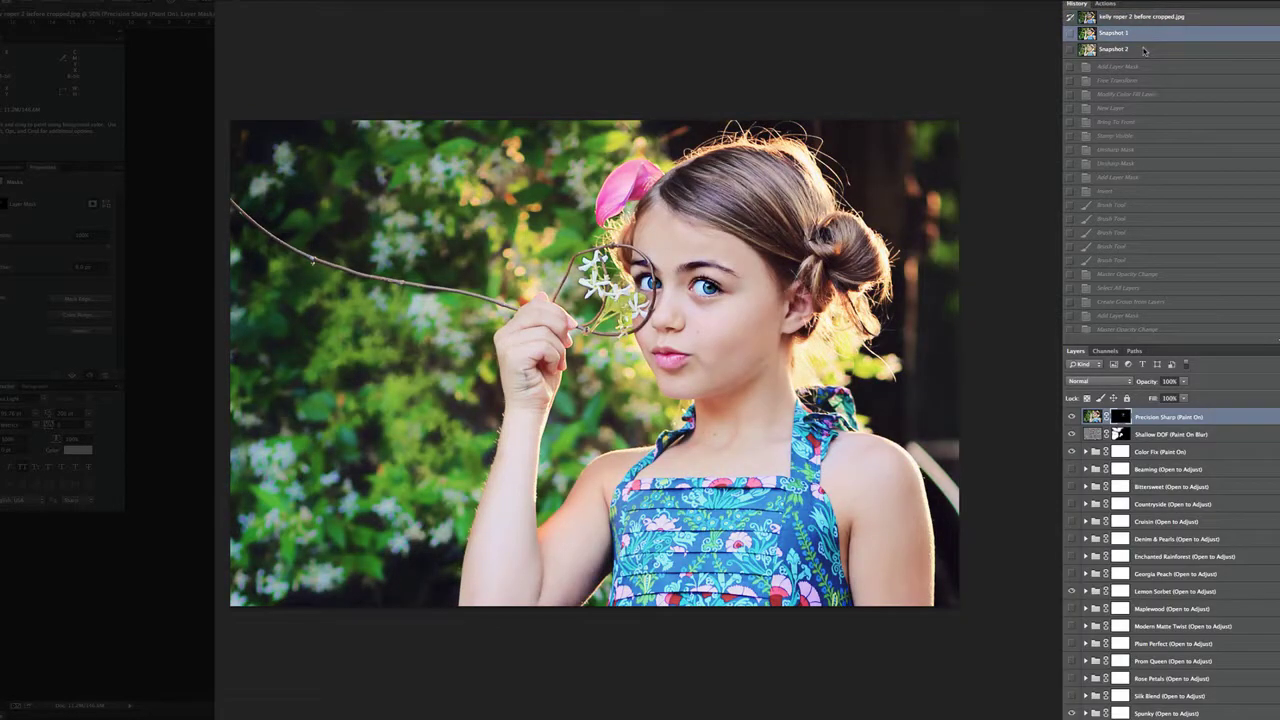
click(1143, 49)
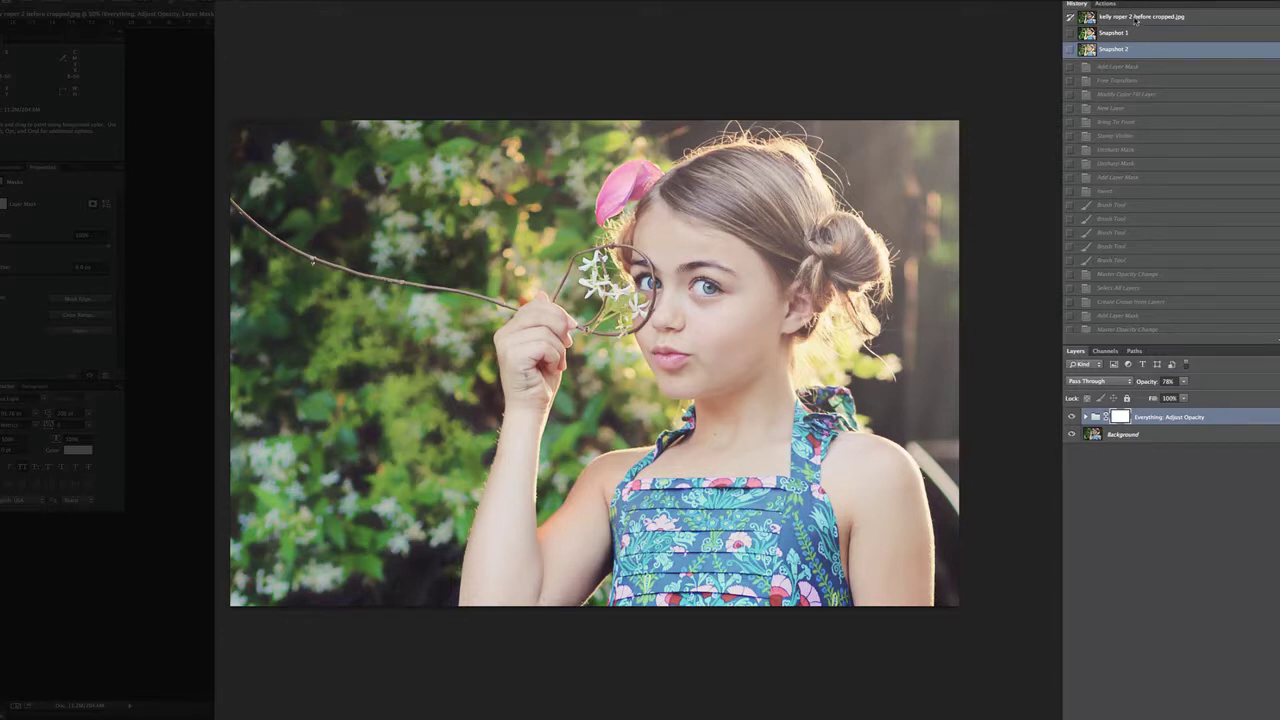
- Return to the original photo state in the history and run the MCP Brilliant B&W Base action
click(1135, 19)
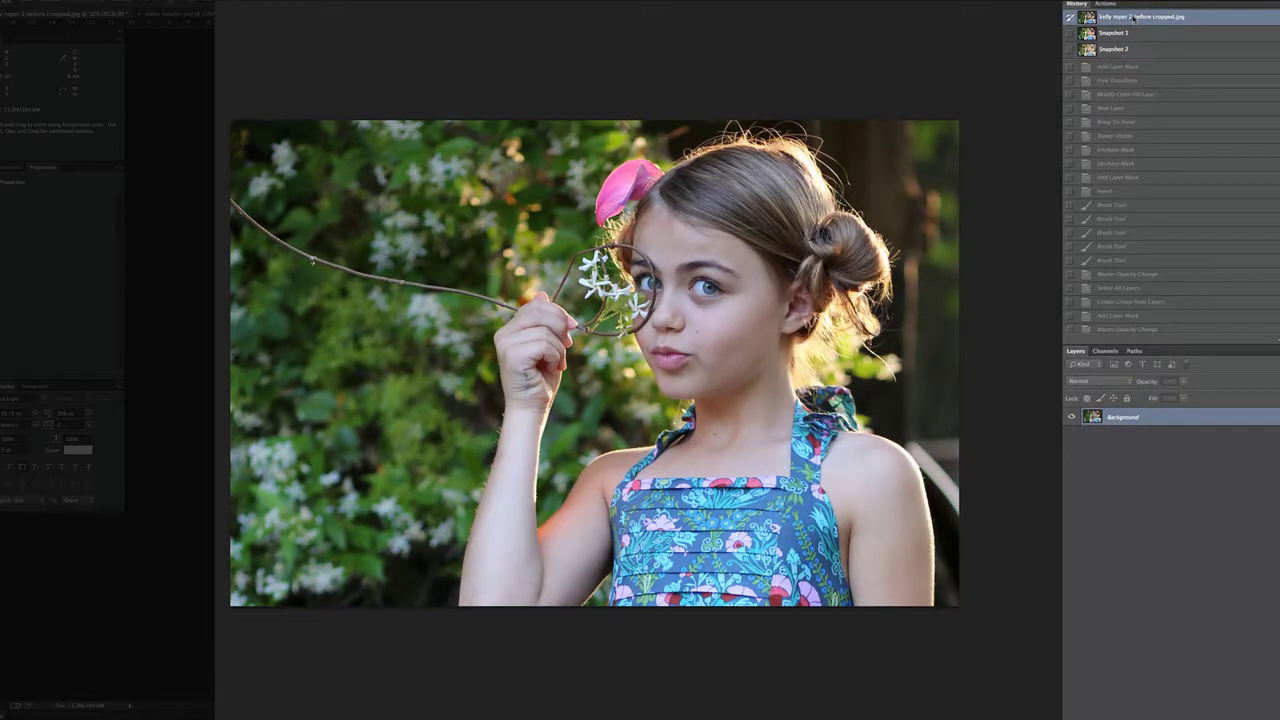
click(1105, 4)
scroll(1162, 90, up, 3)
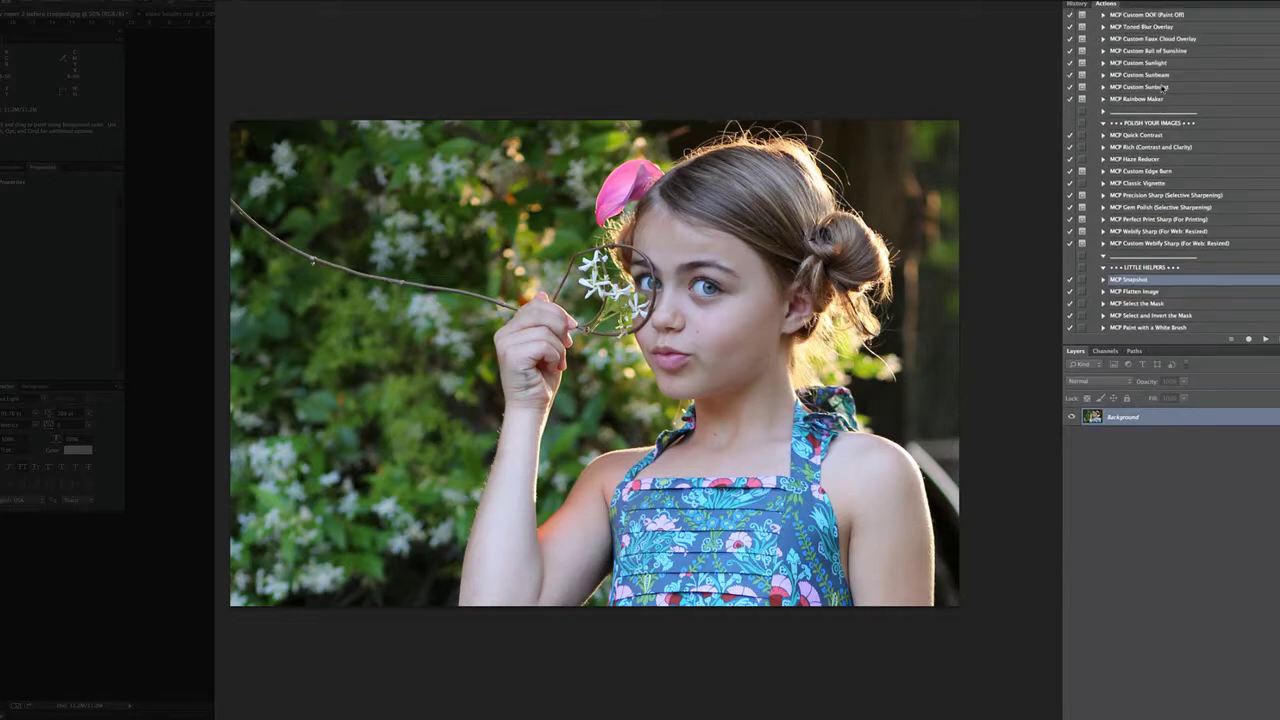
scroll(1162, 90, up, 5)
click(1160, 129)
click(1160, 117)
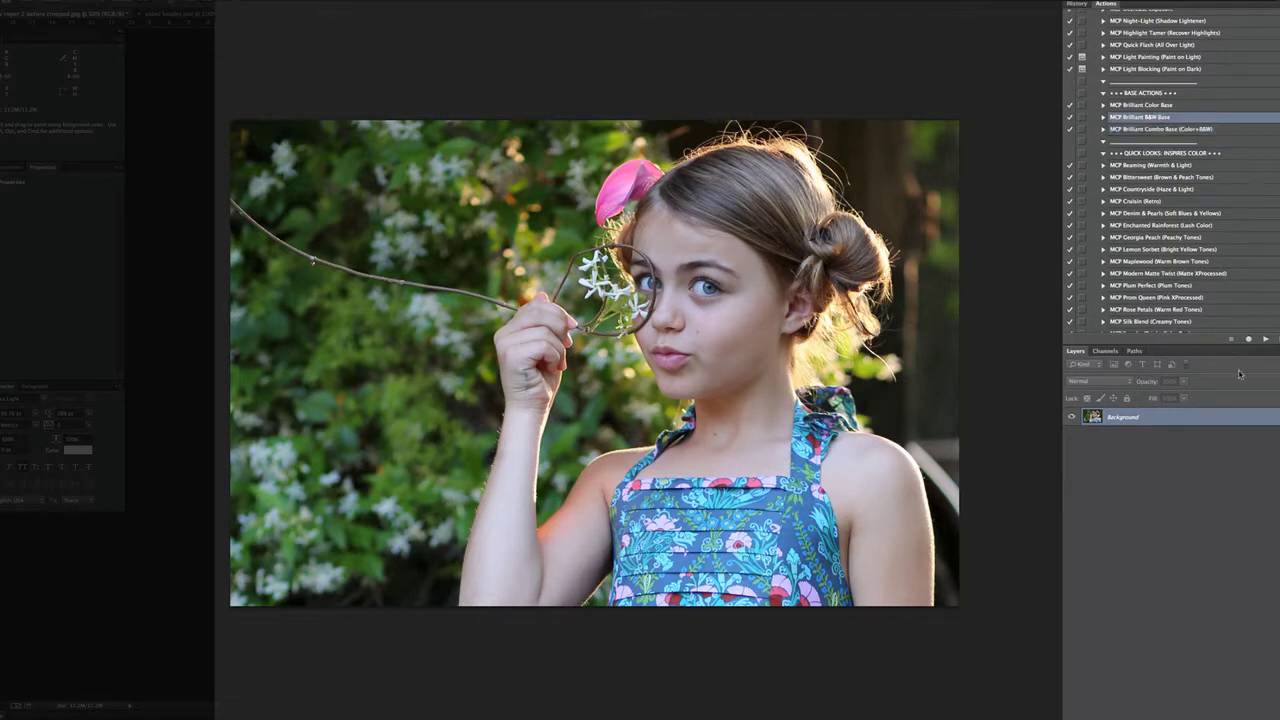
click(1266, 339)
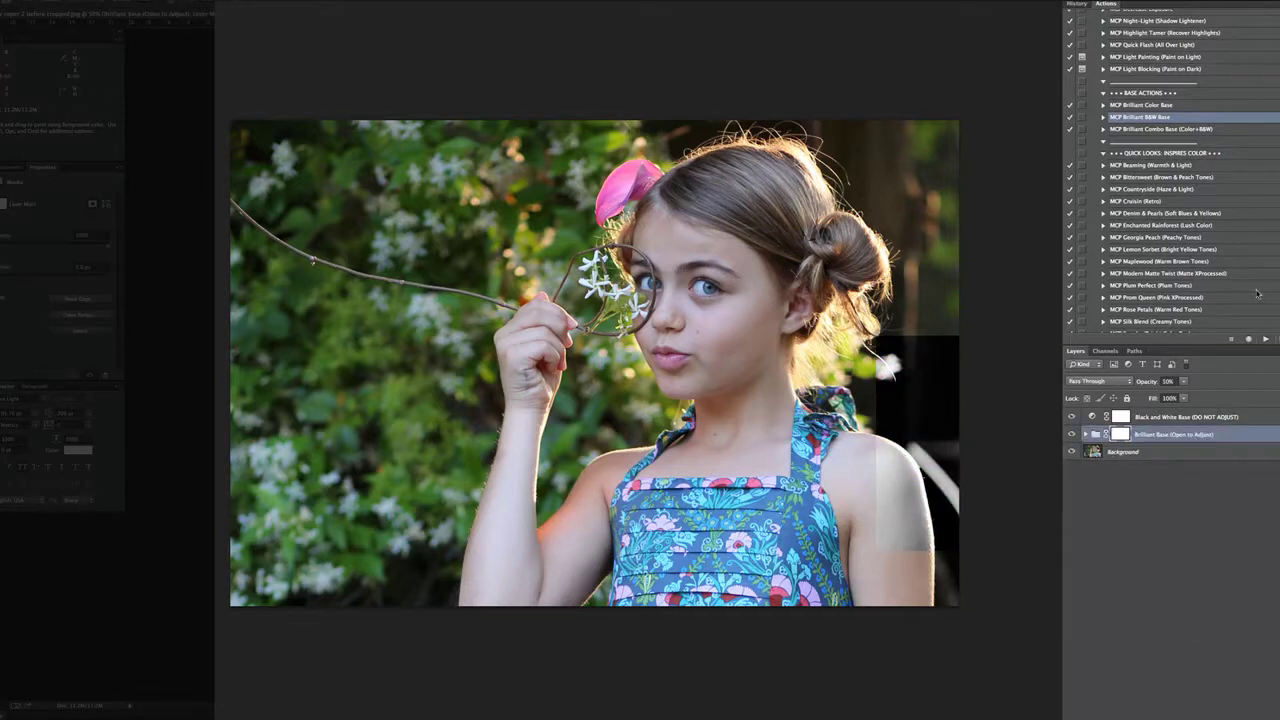
- Run the MCP Chic (Subtle Matte) black-and-white quick look action on top of the B&W base
scroll(1244, 285, down, 1)
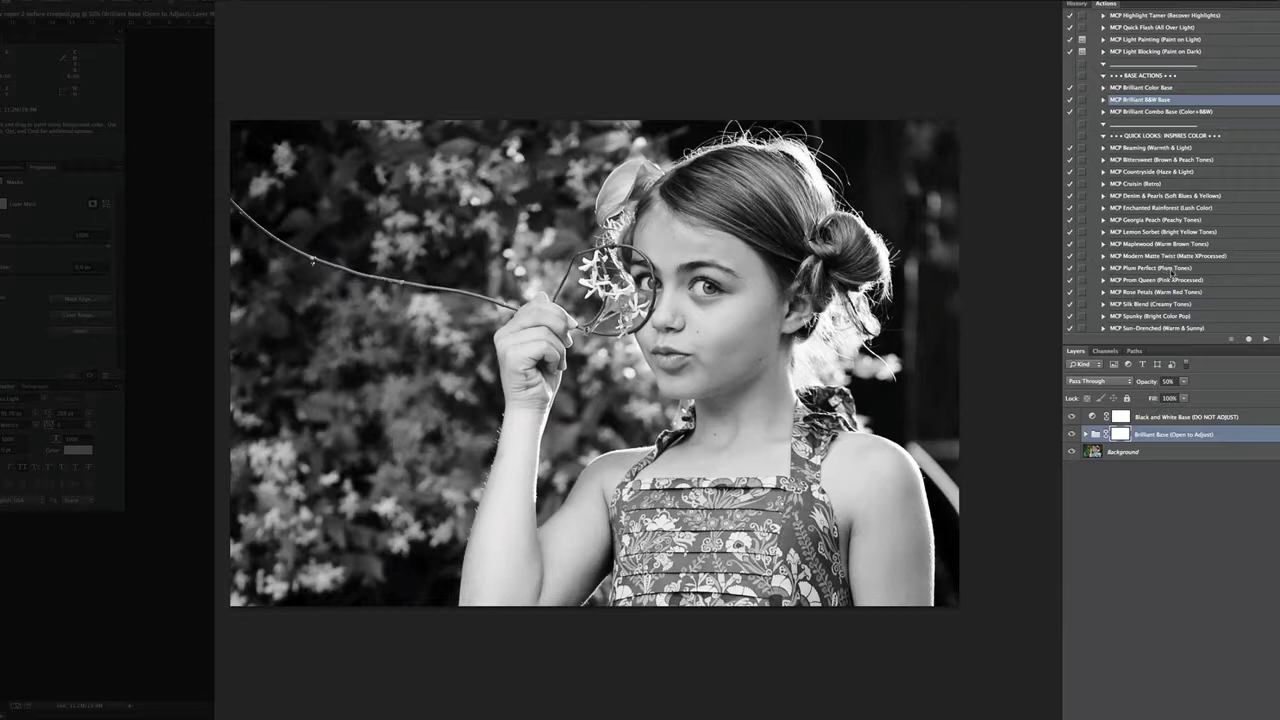
scroll(1168, 270, down, 2)
scroll(1173, 271, down, 10)
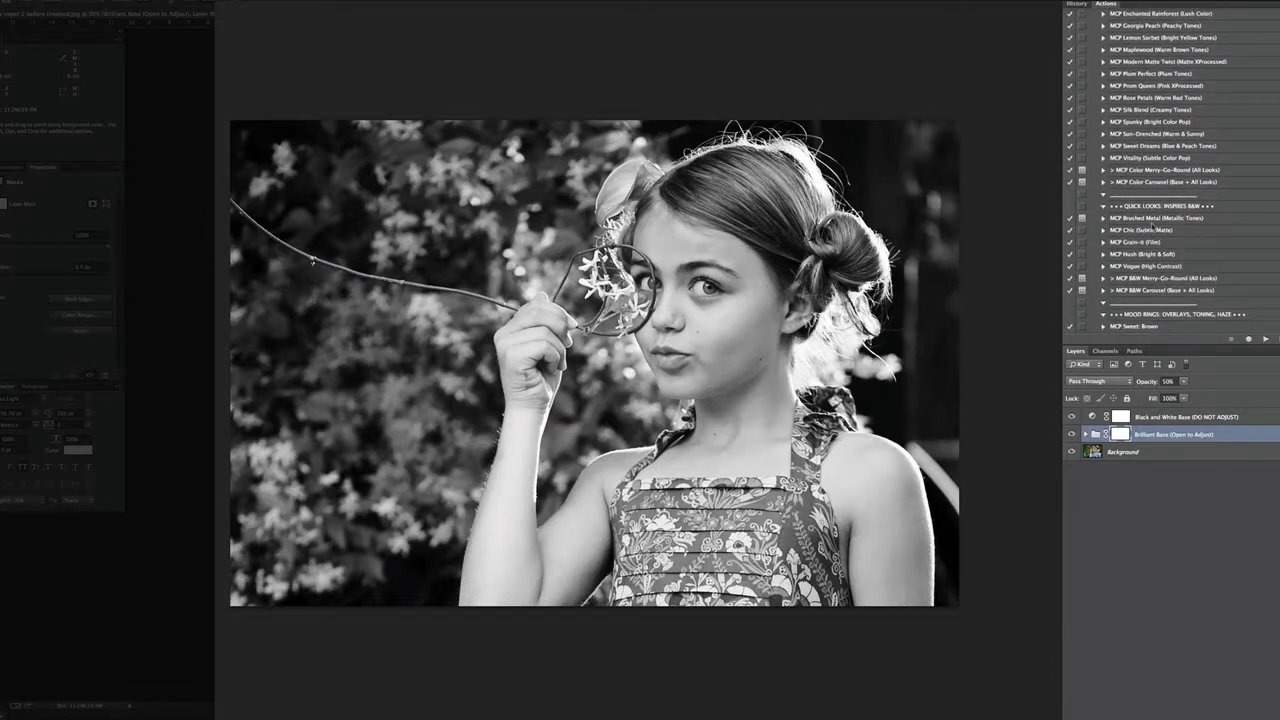
click(1160, 230)
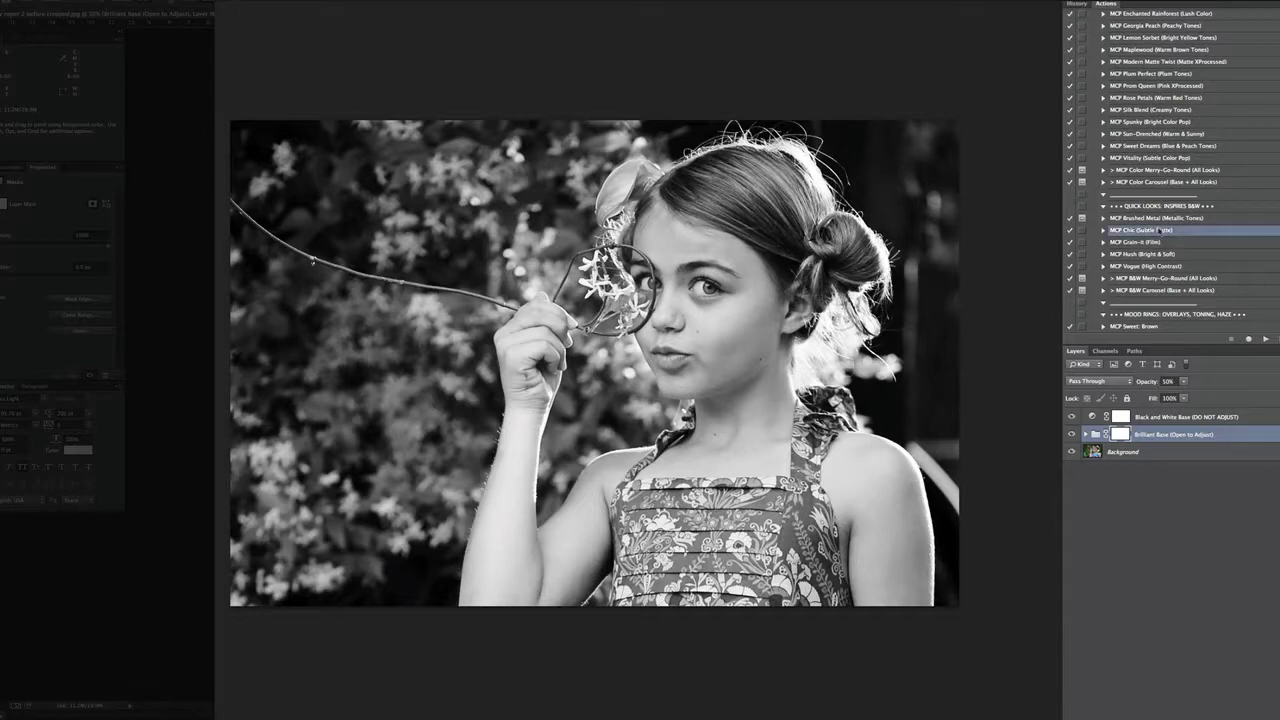
click(1265, 339)
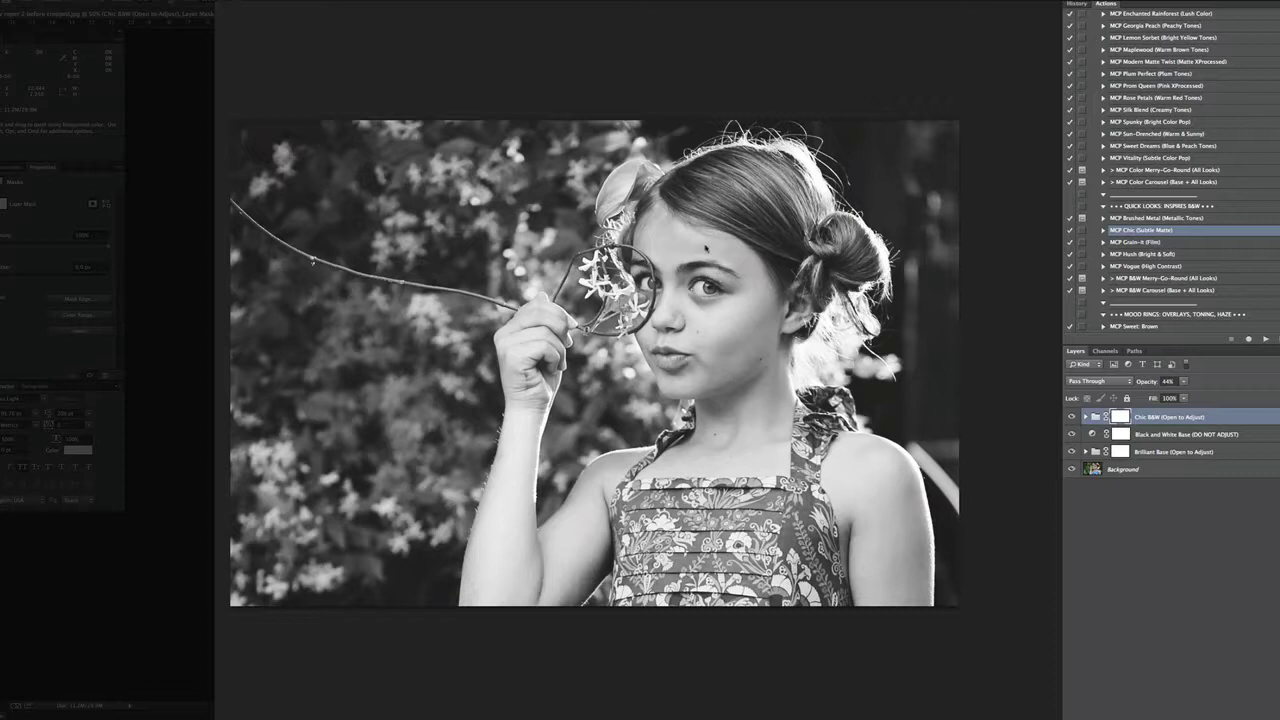
- Mask the Chic B&W effect off the girl with a large black brush and set the group's opacity to 60%
key(bracketright)
key(bracketright)
key(bracketright)
key(bracketright)
key(bracketright)
key(bracketright)
key(bracketright)
key(bracketright)
key(bracketright)
key(bracketright)
key(bracketright)
key(bracketright)
key(x)
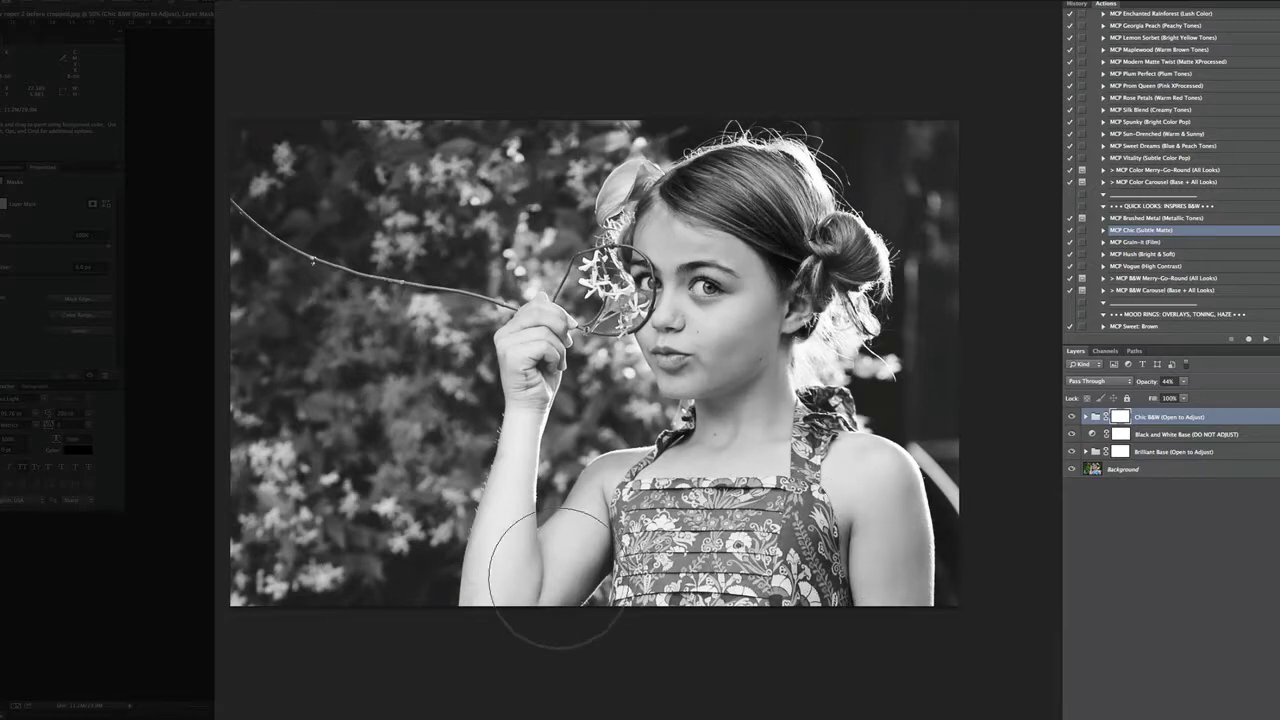
drag(555, 575, 543, 586)
drag(1140, 382, 1152, 383)
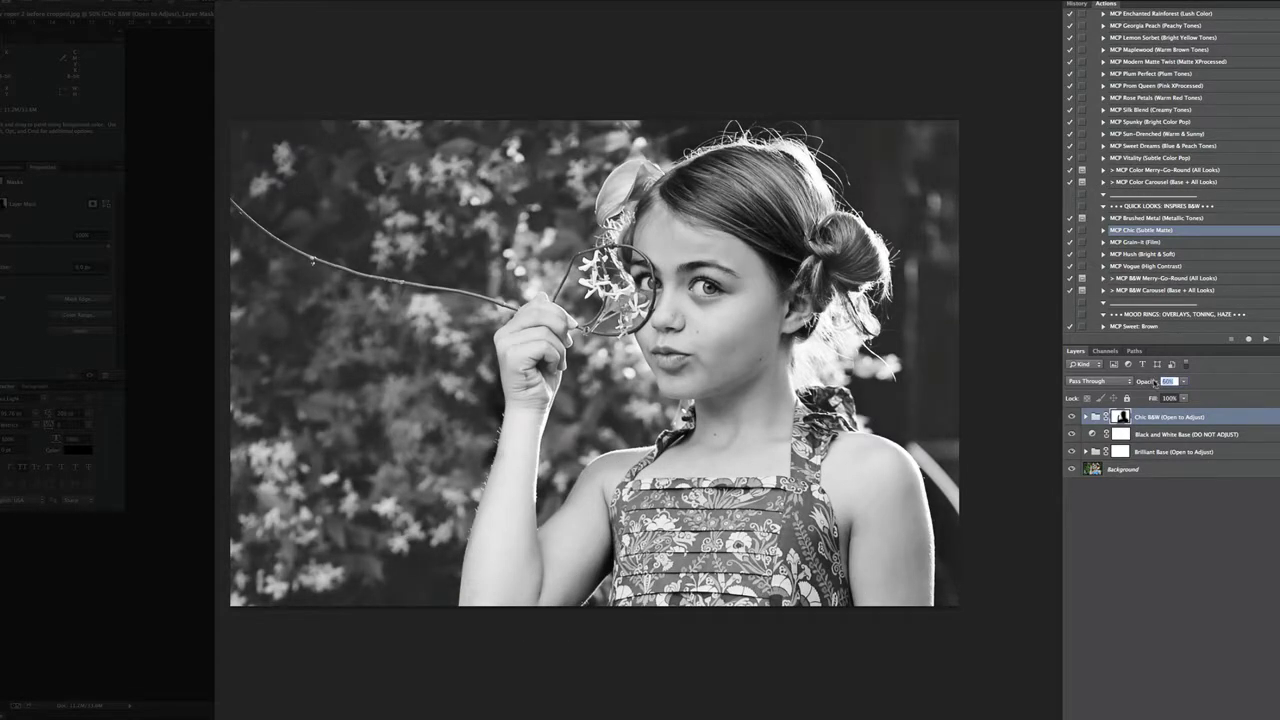
drag(1155, 384, 1155, 384)
- Run the MCP Precision Sharp (Selective Sharpening) action on the black-and-white edit and accept its messages
scroll(1177, 274, down, 2)
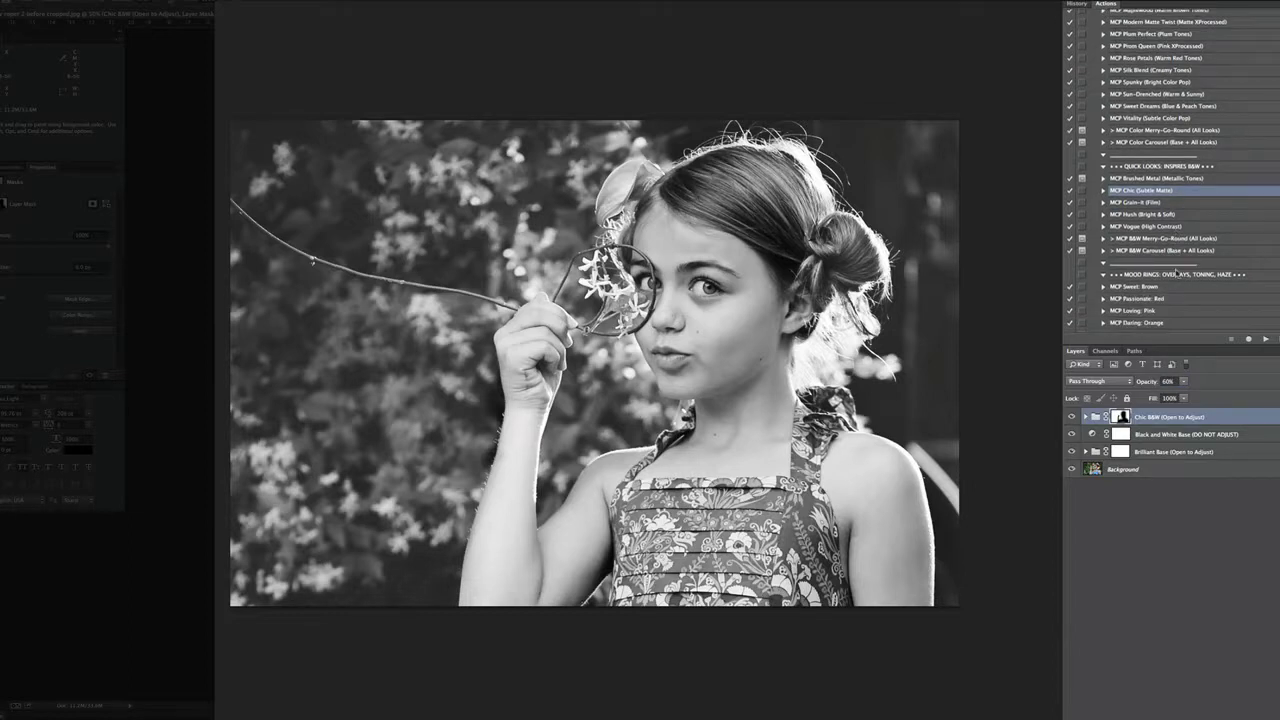
scroll(1178, 275, down, 1)
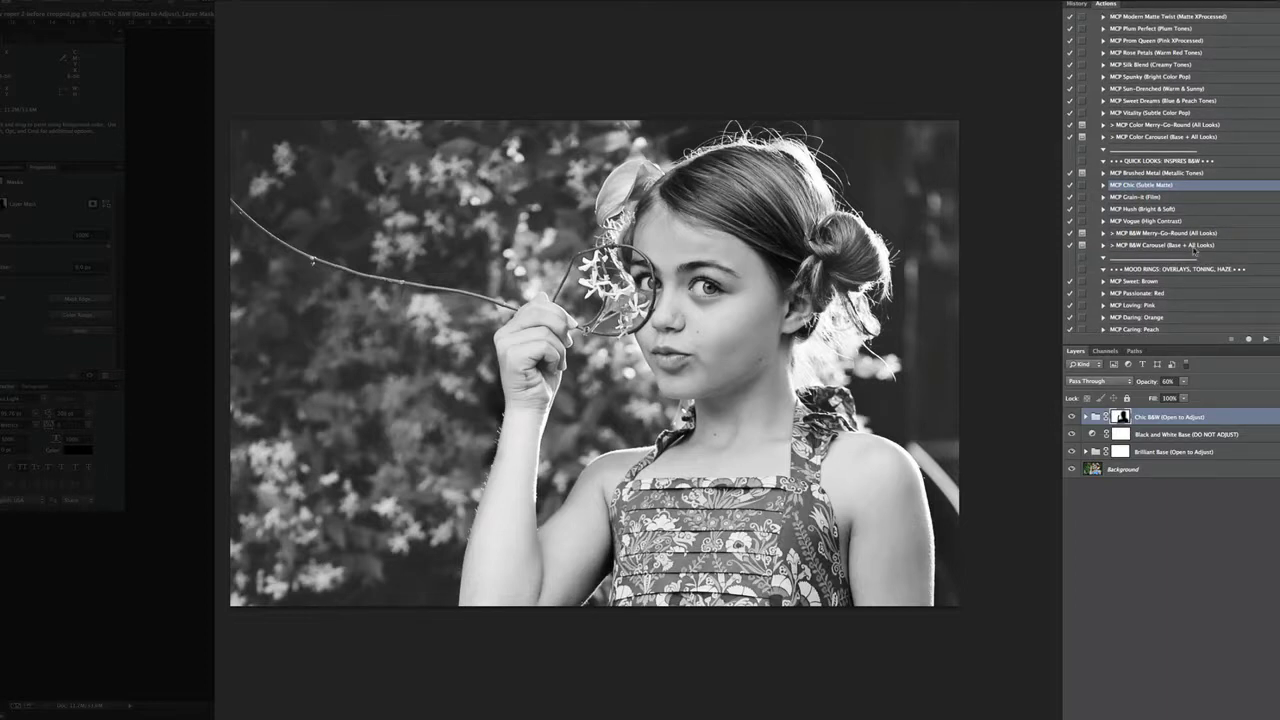
scroll(1183, 150, down, 4)
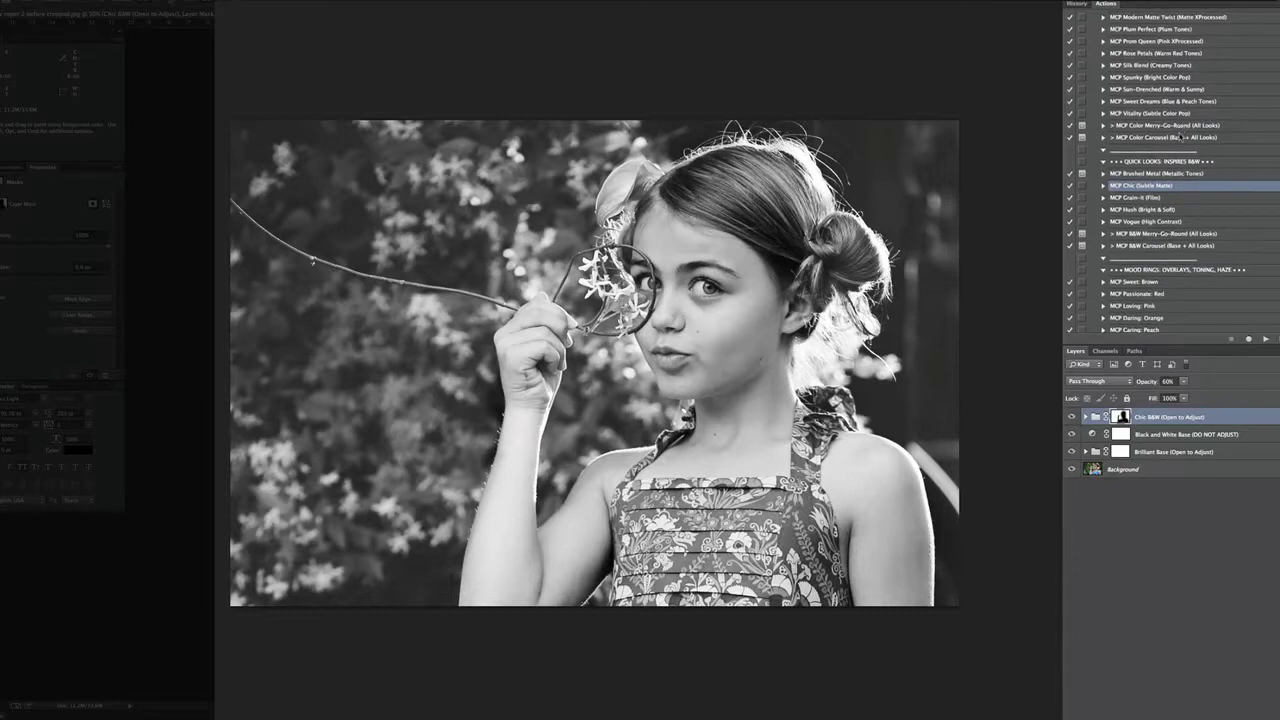
scroll(1231, 242, down, 10)
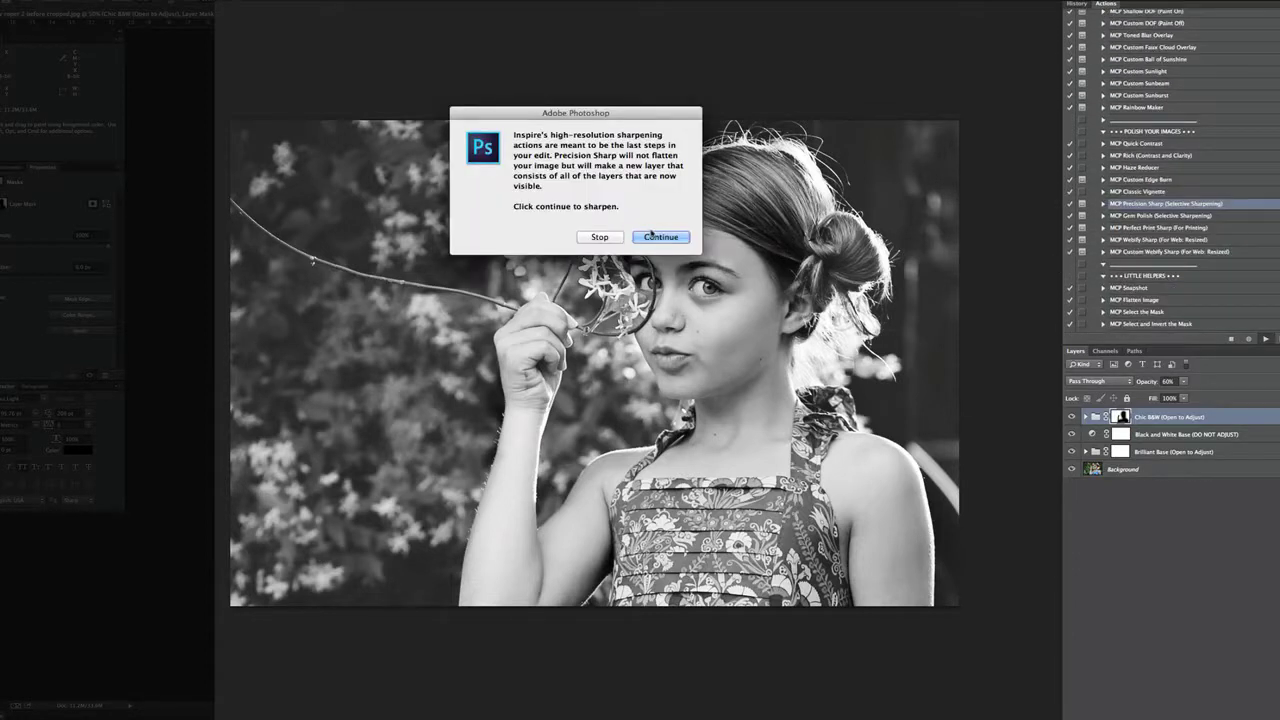
click(651, 236)
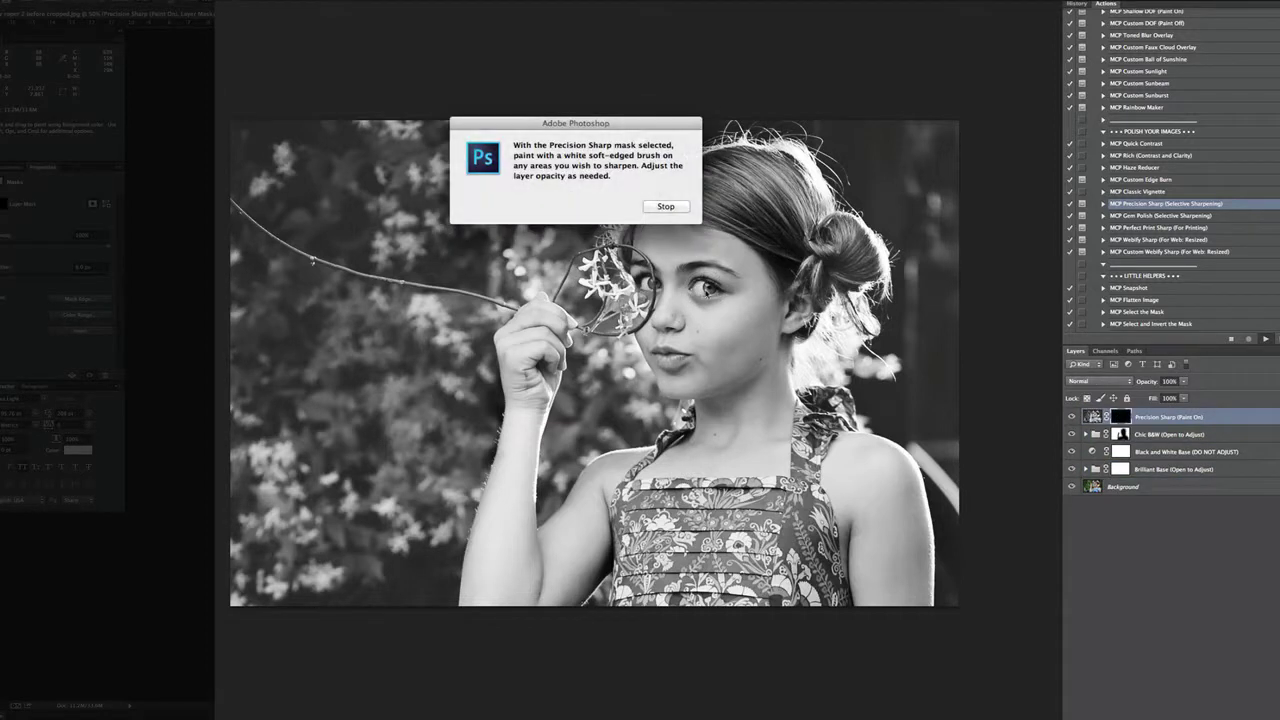
click(667, 208)
- Paint sharpening onto the girl's eyes and mouth in the Precision Sharp mask and set the layer's opacity to 70%
mouse_move(714, 286)
mouse_down()
mouse_move(698, 291)
mouse_move(712, 290)
mouse_move(689, 268)
mouse_move(654, 282)
mouse_move(648, 270)
mouse_up()
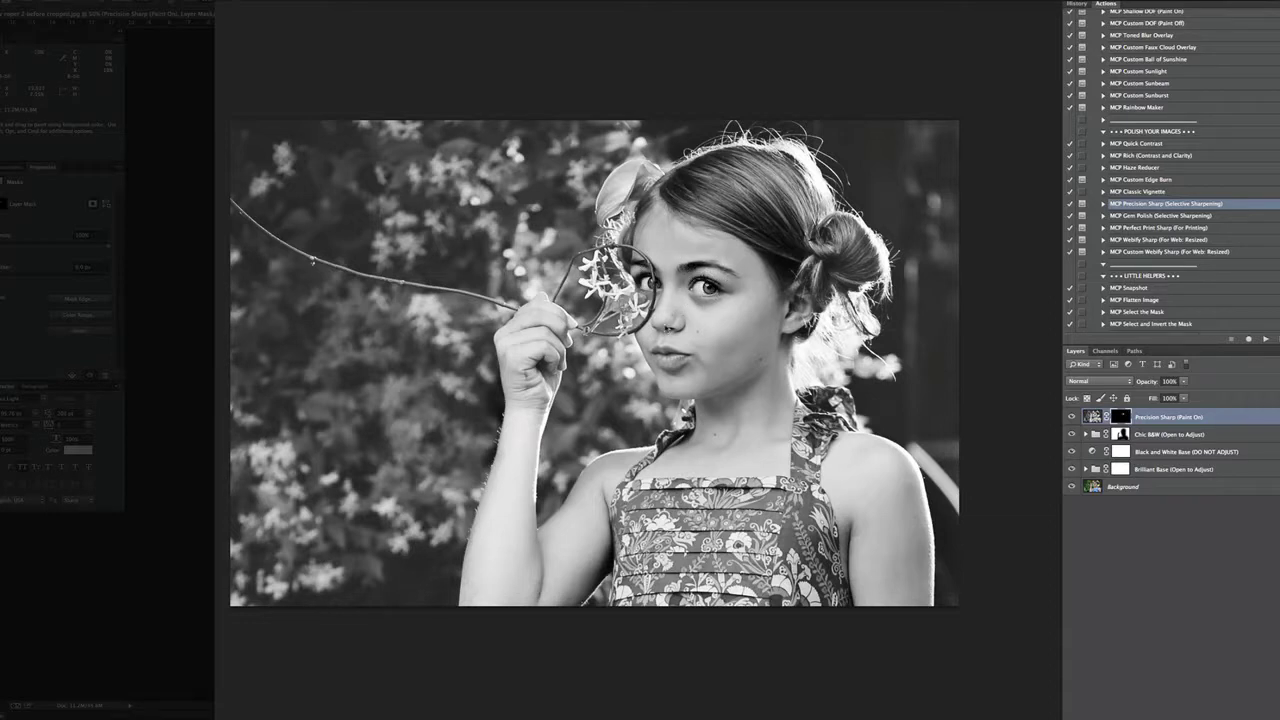
drag(660, 343, 676, 364)
click(1148, 382)
drag(1135, 383, 1131, 383)
- Take a history snapshot of the black-and-white edit with the MCP Snapshot action and compare it with the original photo and both color snapshots
click(1156, 290)
click(1266, 341)
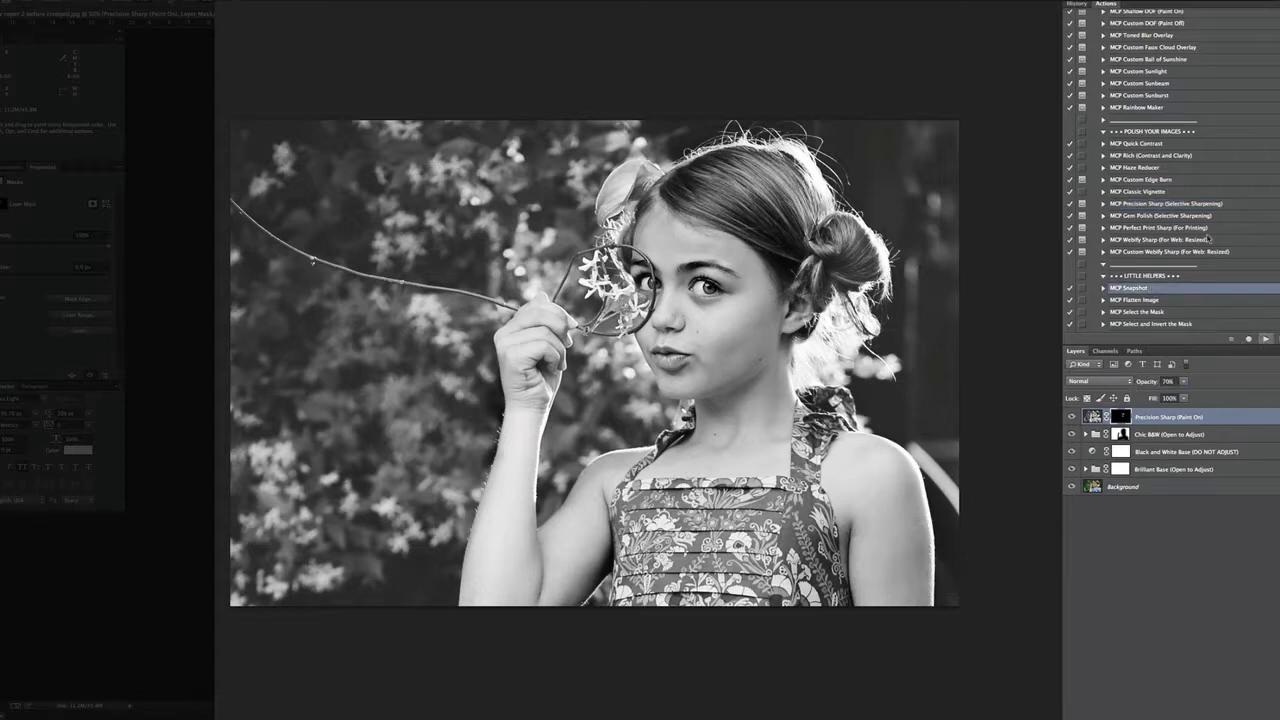
click(1078, 5)
click(1137, 17)
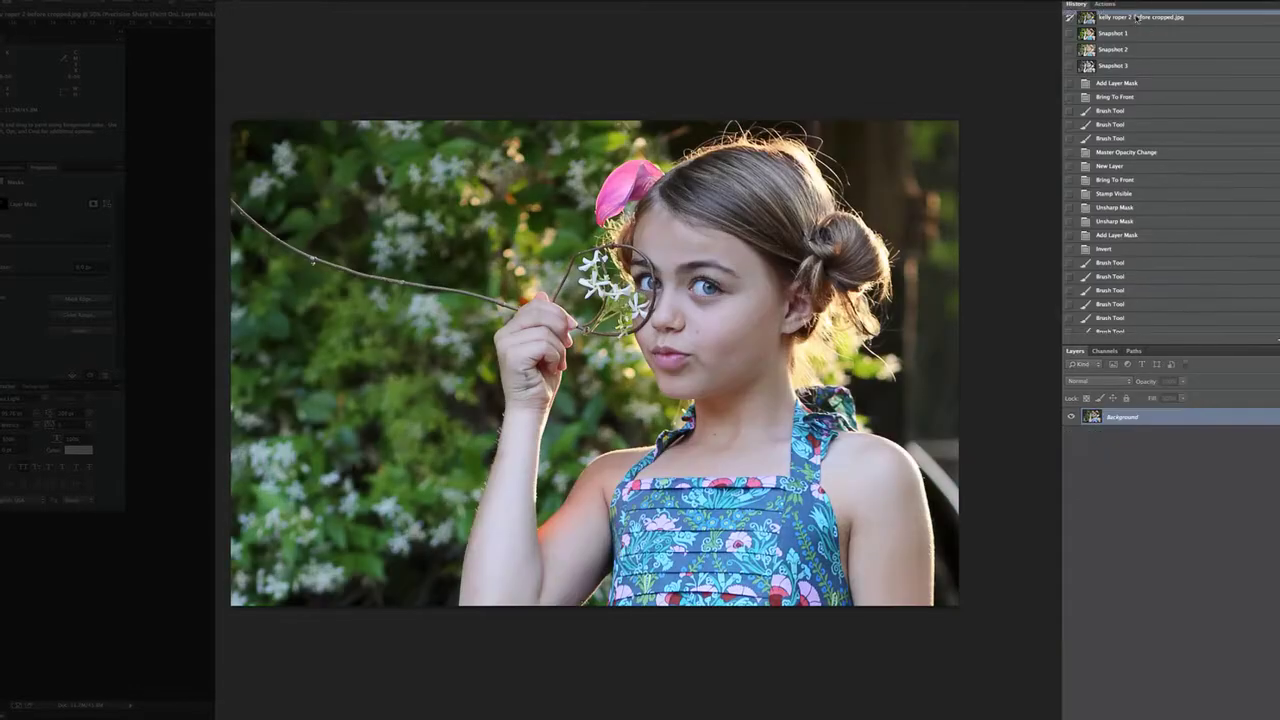
click(1129, 34)
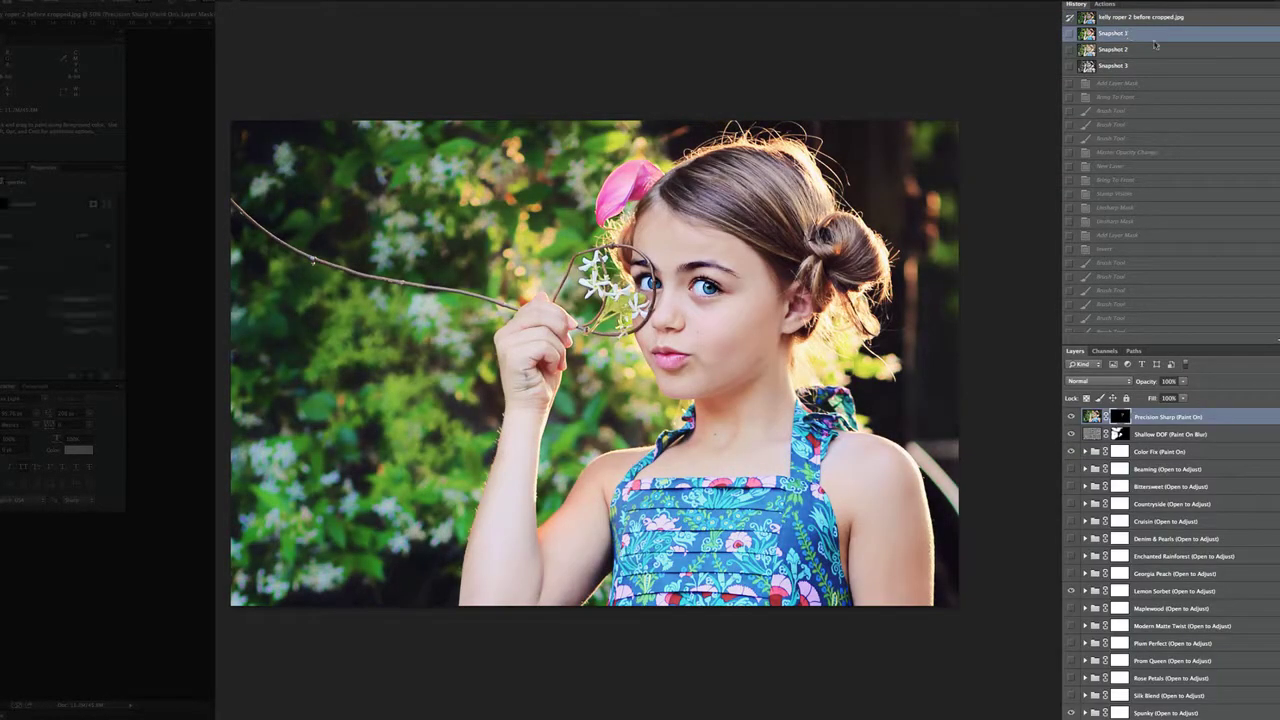
click(1149, 50)
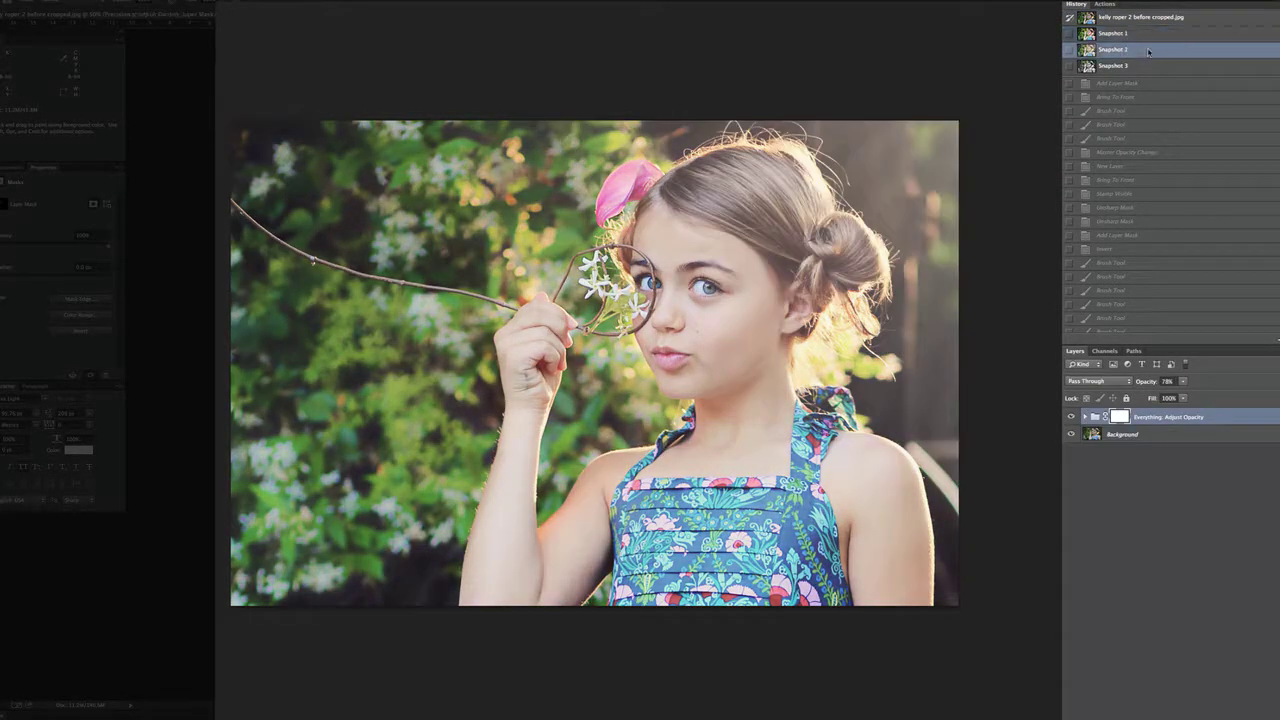
click(1147, 67)
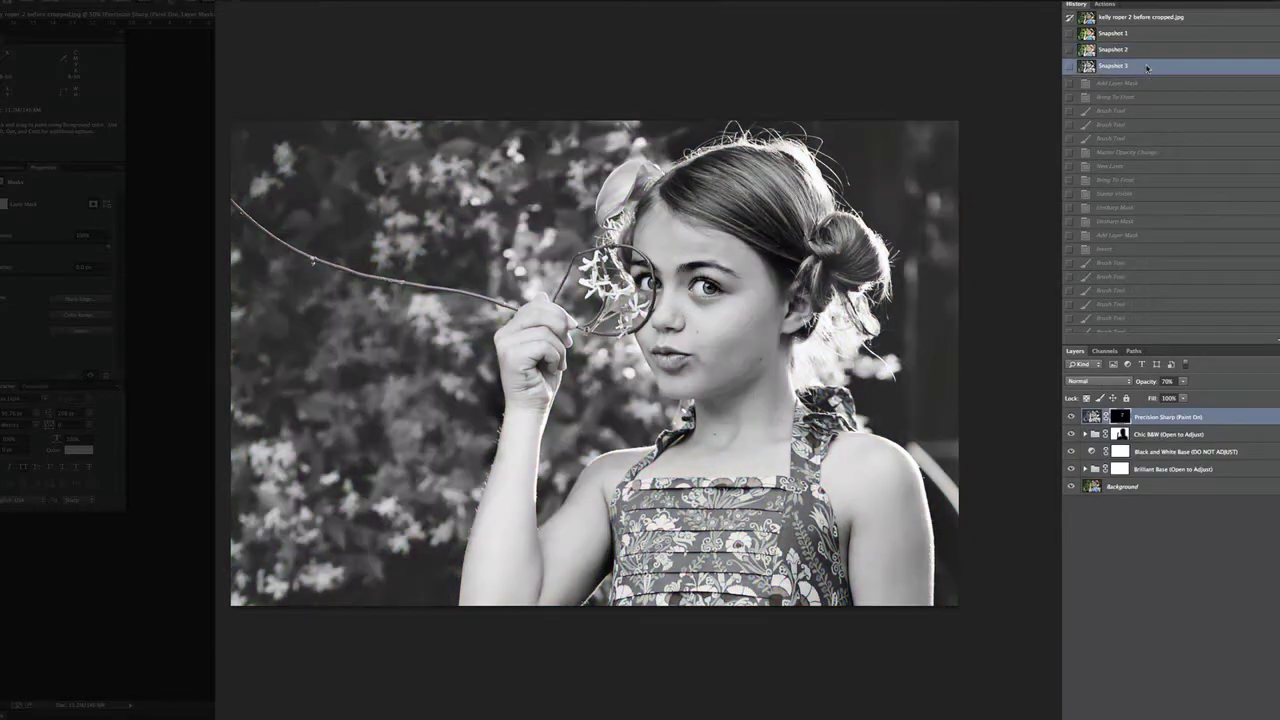